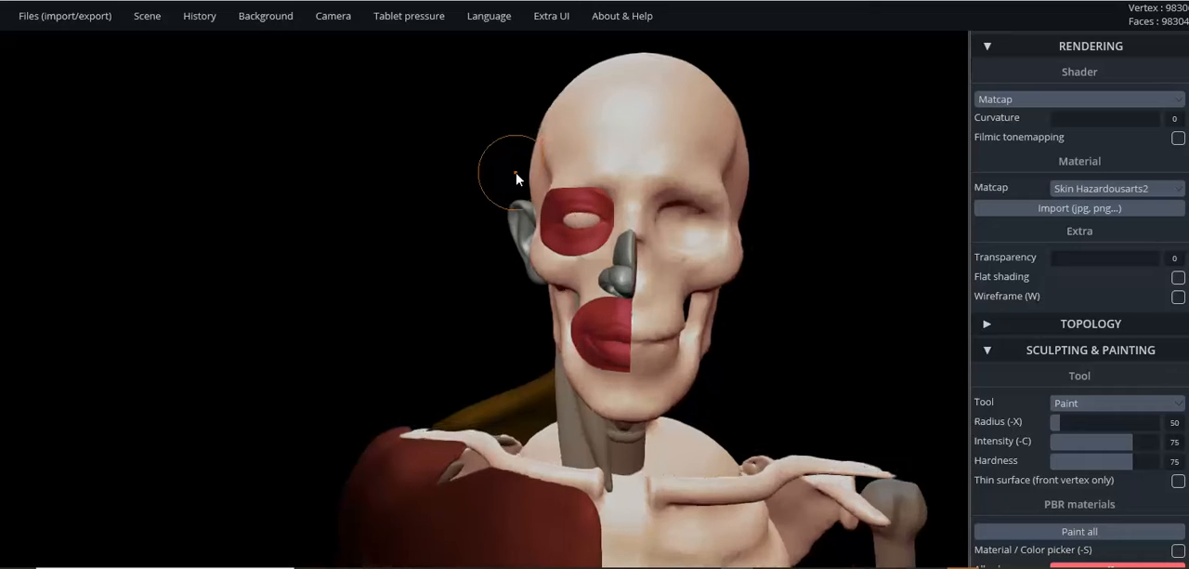
- Examine the skull, ear, eye muscle, nose cartilage and mouth muscle of the écorché head from the front and the side
scroll(629, 166, "up", 1)
scroll(643, 170, "up", 8)
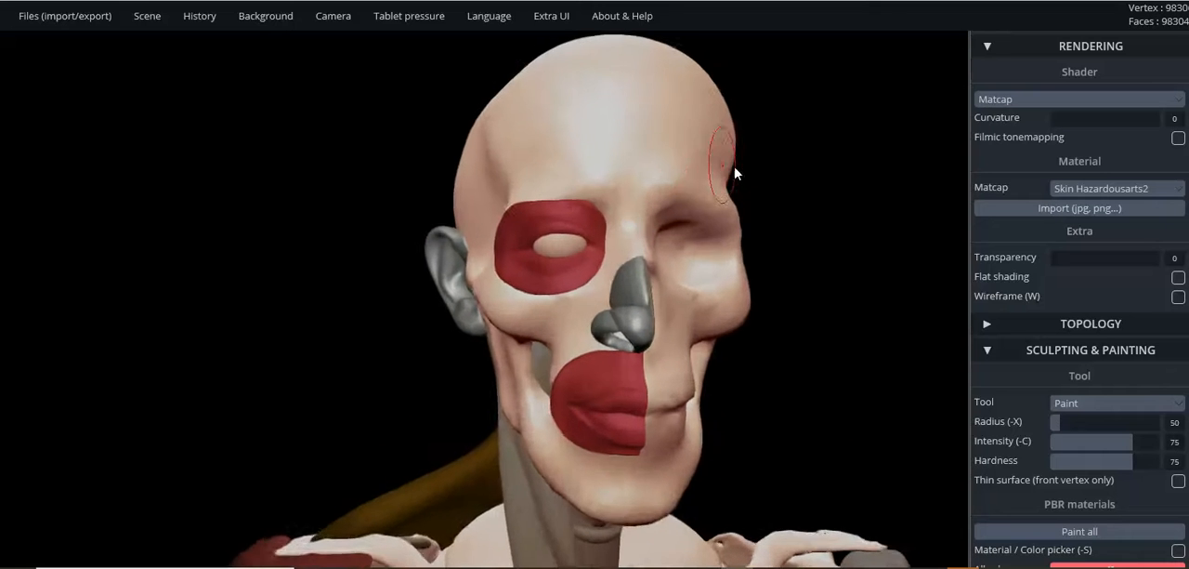
scroll(745, 171, "down", 5)
left_click_drag(746, 173, 788, 162)
scroll(767, 169, "down", 2)
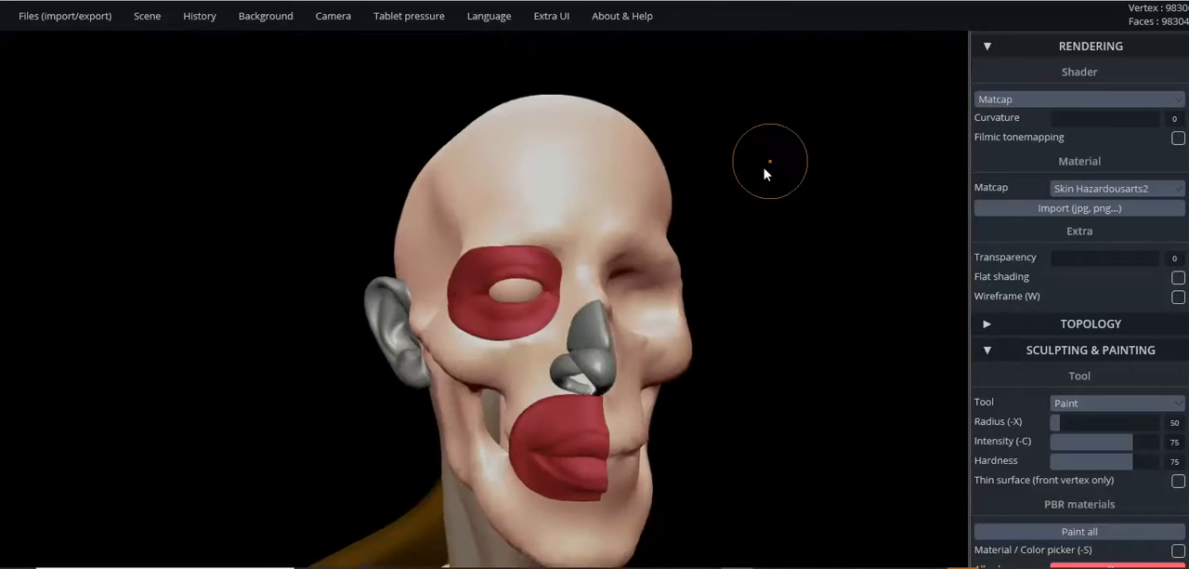
left_click_drag(690, 196, 864, 209)
mouse_move(784, 224)
left_mouse_down()
mouse_move(706, 247)
mouse_move(732, 238)
mouse_move(778, 151)
mouse_move(809, 181)
mouse_move(799, 194)
mouse_move(703, 198)
mouse_move(717, 203)
mouse_move(728, 127)
mouse_move(728, 199)
mouse_move(741, 180)
mouse_move(786, 225)
mouse_move(719, 268)
mouse_move(794, 146)
mouse_move(845, 164)
mouse_move(790, 175)
mouse_move(876, 167)
left_mouse_up()
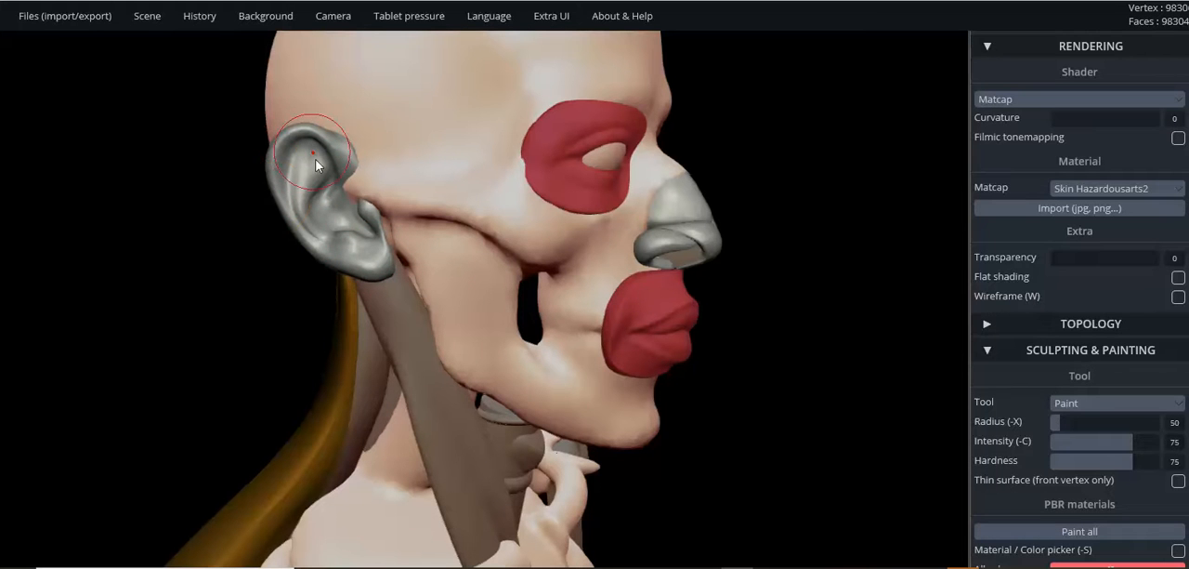
scroll(522, 216, "down", 1)
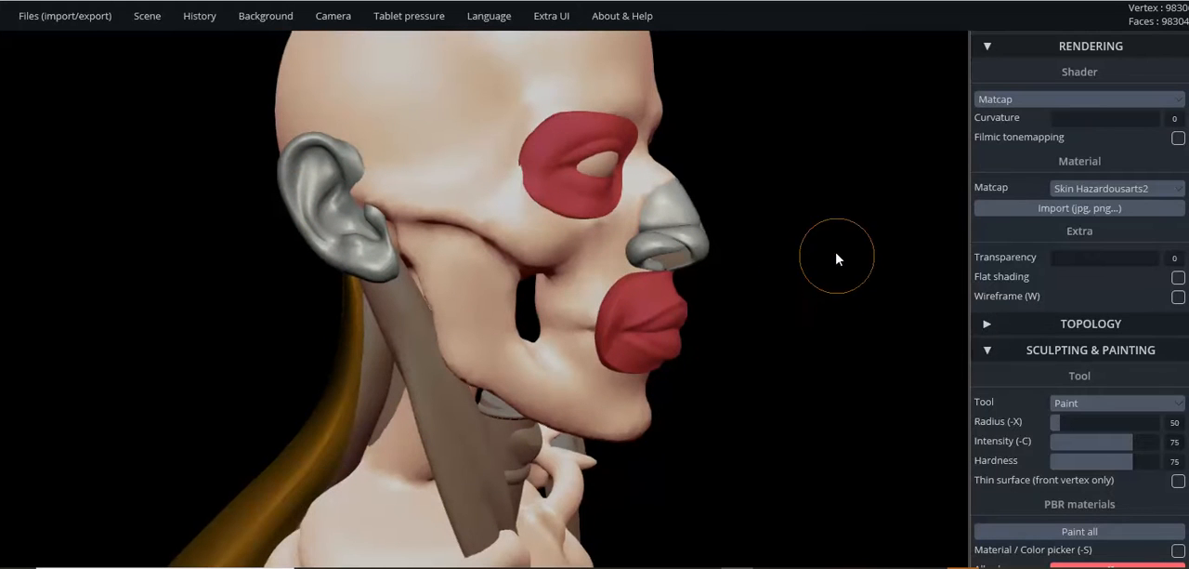
mouse_move(833, 245)
left_mouse_down()
mouse_move(821, 248)
mouse_move(826, 233)
mouse_move(722, 231)
mouse_move(775, 230)
left_mouse_up()
scroll(821, 239, "up", 3)
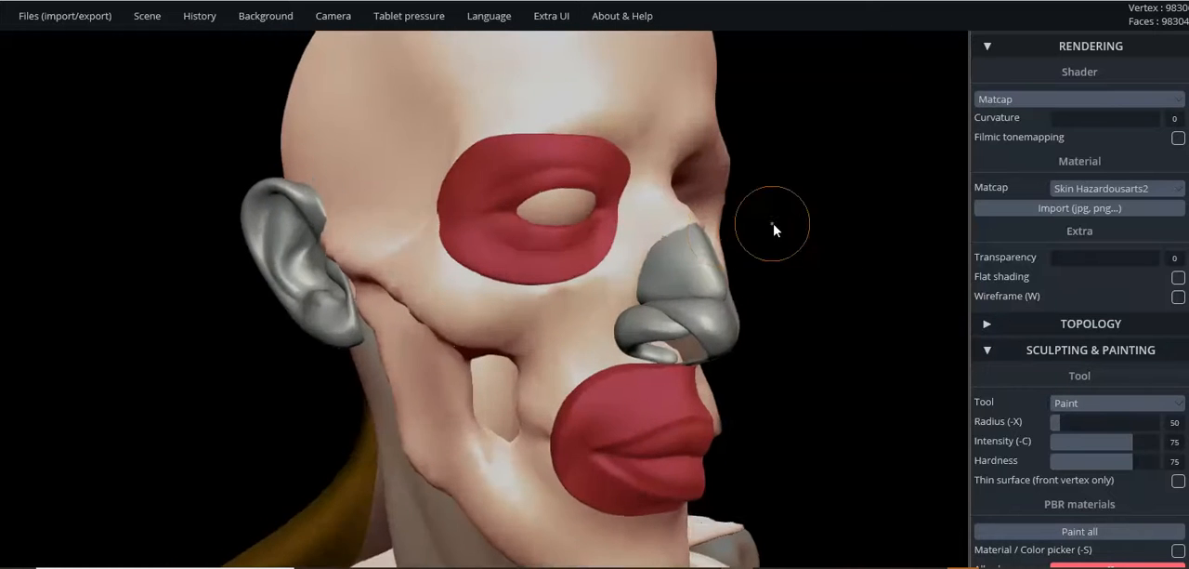
scroll(777, 230, "up", 5)
- Select the nose cartilage pieces in turn, ending with the nose tip, and inspect them from the front and the side
left_click(726, 352)
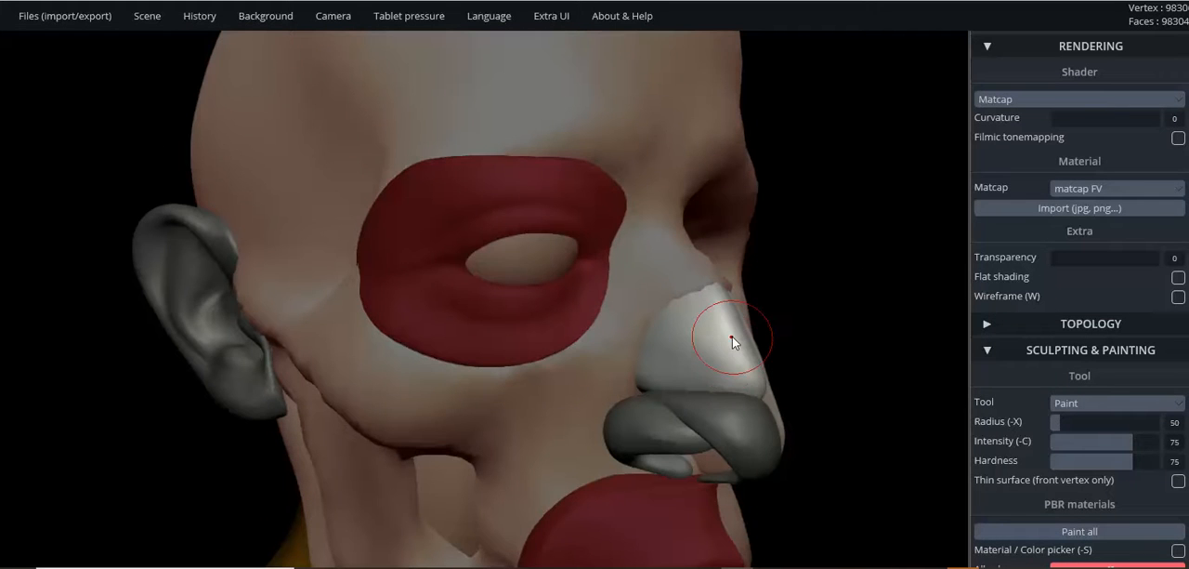
mouse_move(756, 331)
left_mouse_down()
mouse_move(606, 352)
mouse_move(494, 345)
left_mouse_up()
left_click(655, 382)
left_click_drag(561, 361, 930, 377)
left_click(719, 425)
left_click_drag(790, 388, 845, 376)
- Collapse the rendering settings and switch the sculpting tool from Paint to Transform
left_click(1088, 48)
left_click(1081, 282)
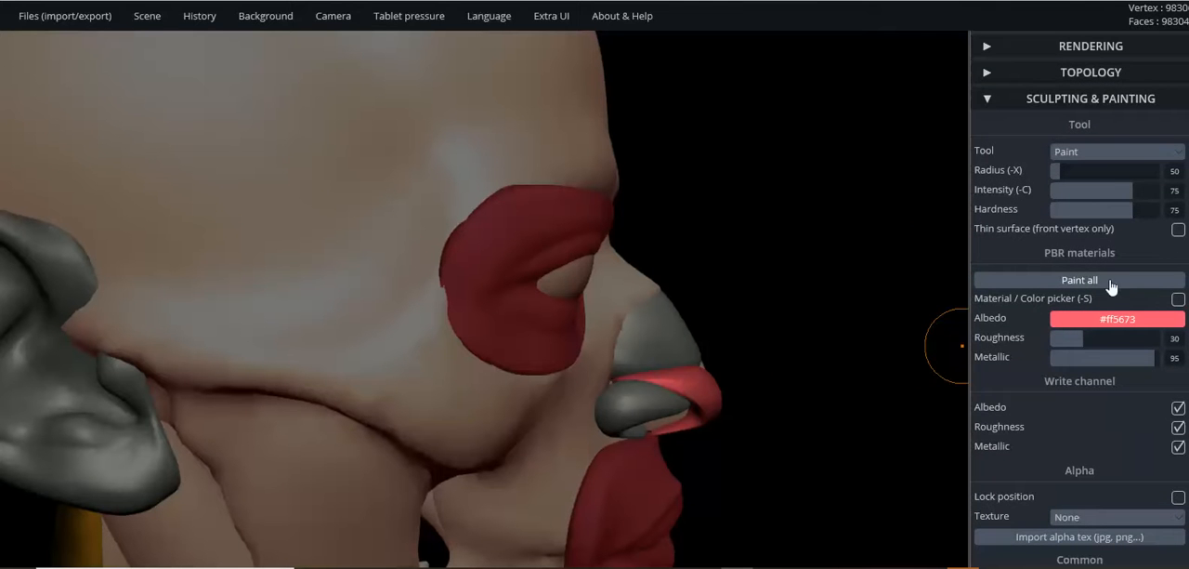
left_click(1099, 154)
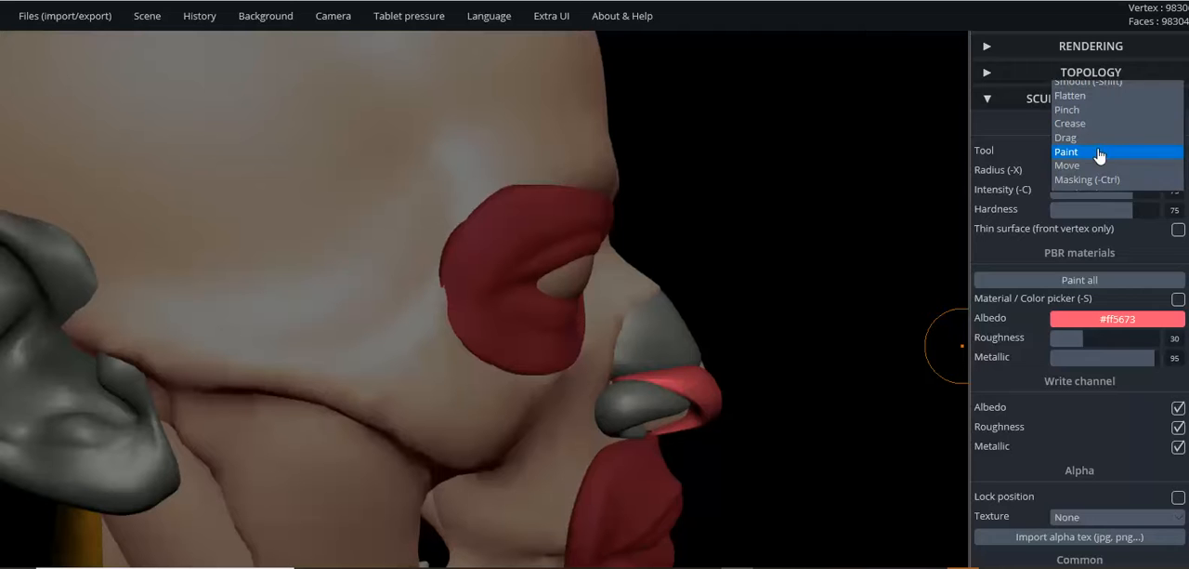
left_click(1081, 213)
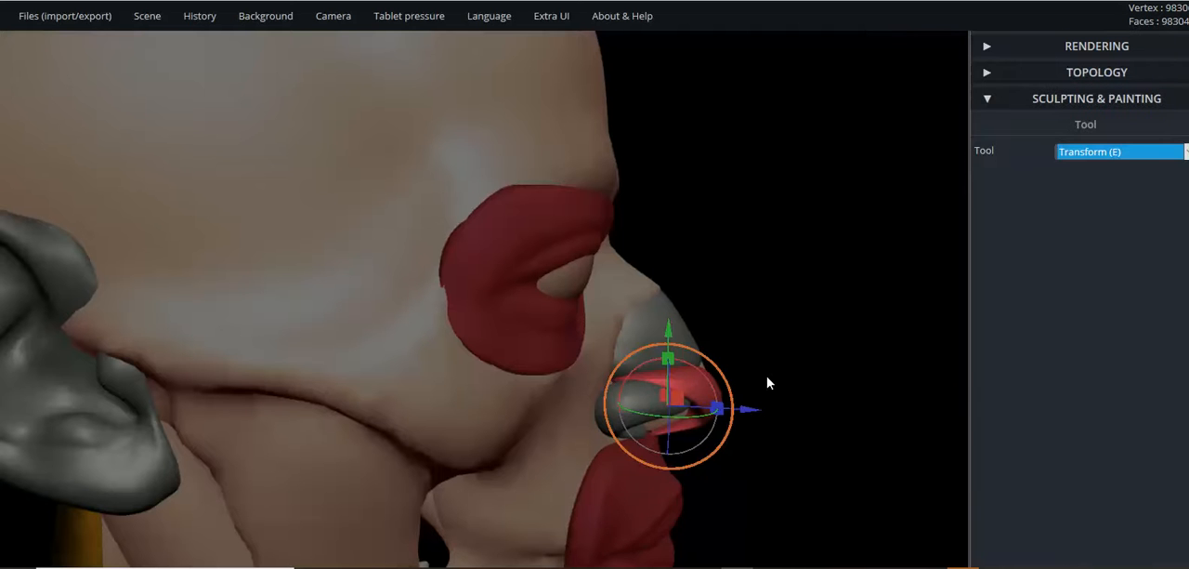
- Move the nose-tip cartilage straight forward until it is clear of the nose
scroll(769, 385, "down", 3)
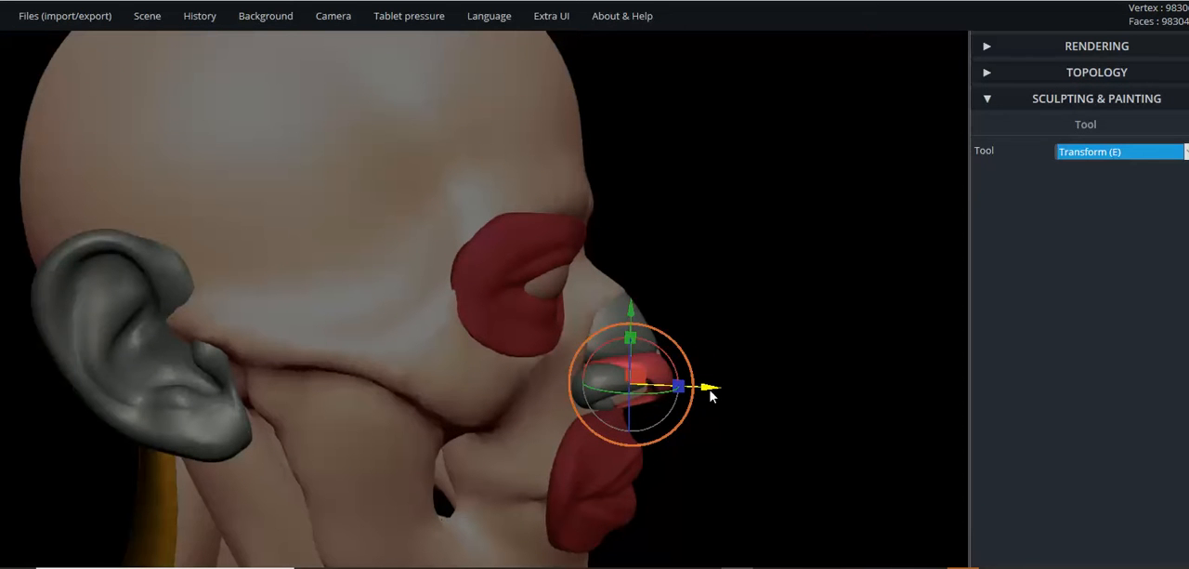
left_click_drag(715, 391, 842, 385)
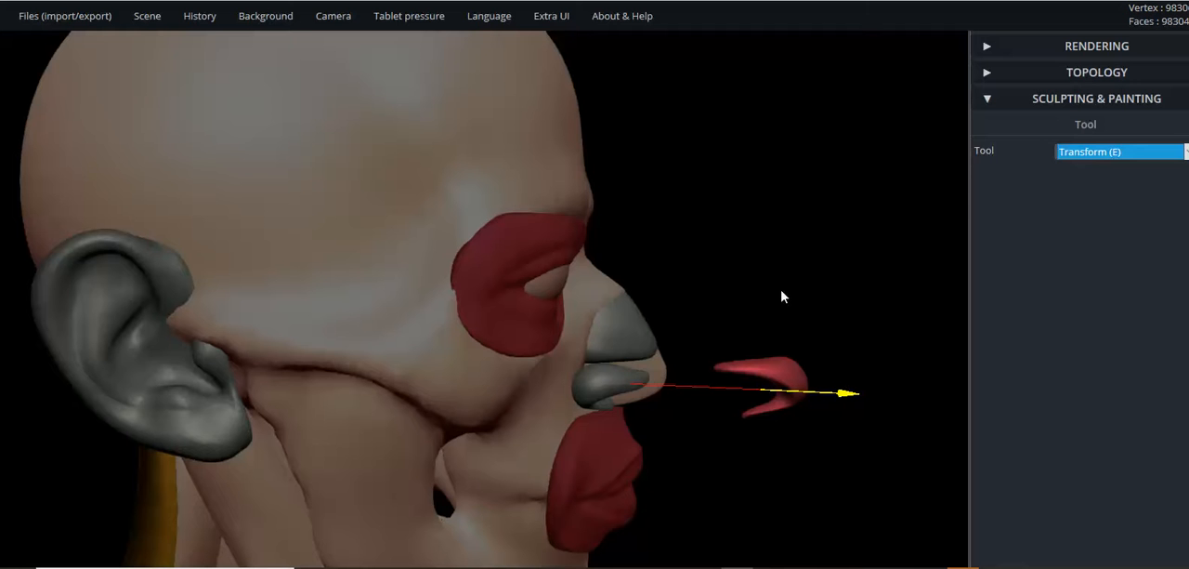
left_click_drag(796, 270, 598, 193)
left_click(595, 195)
left_click_drag(785, 262, 871, 256)
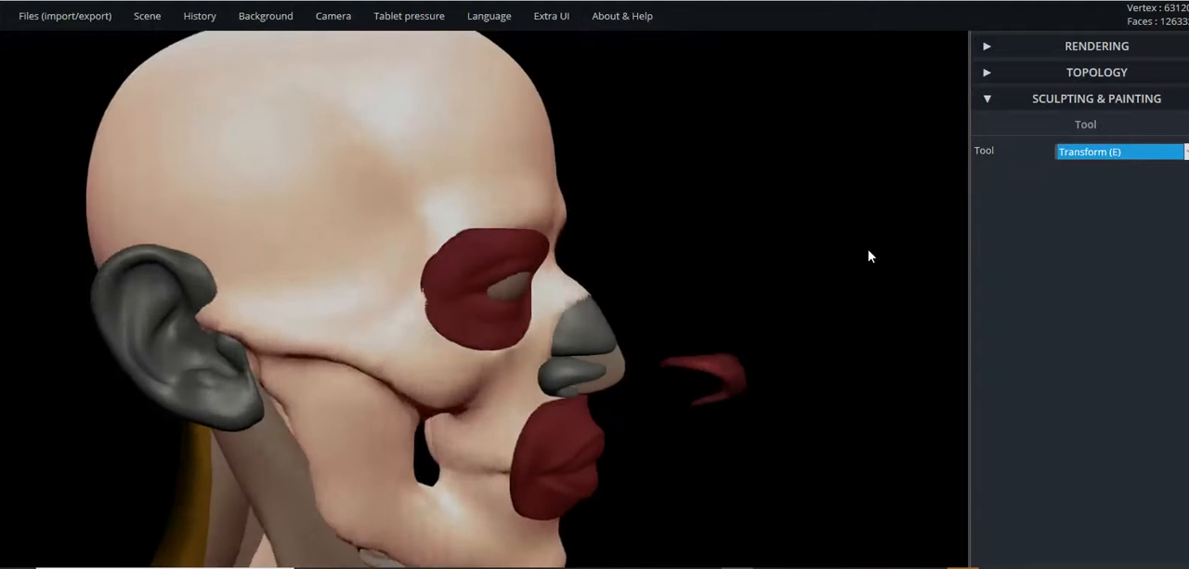
- Undo the forward move of the nose-tip cartilage and return to the Transform tool
left_click(733, 371)
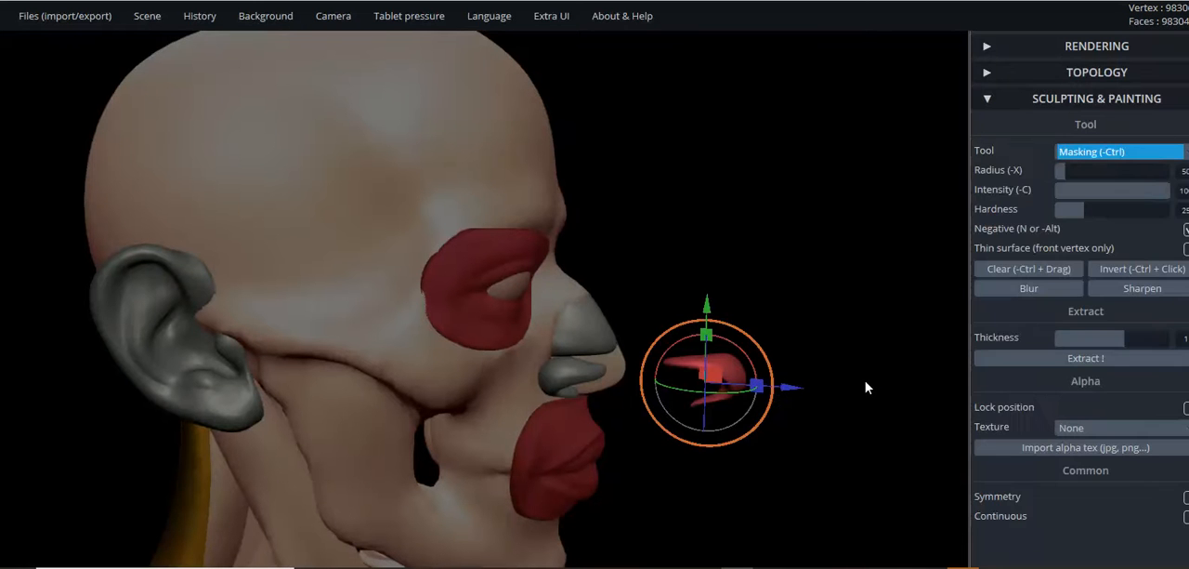
key("ctrl+z")
key("e")
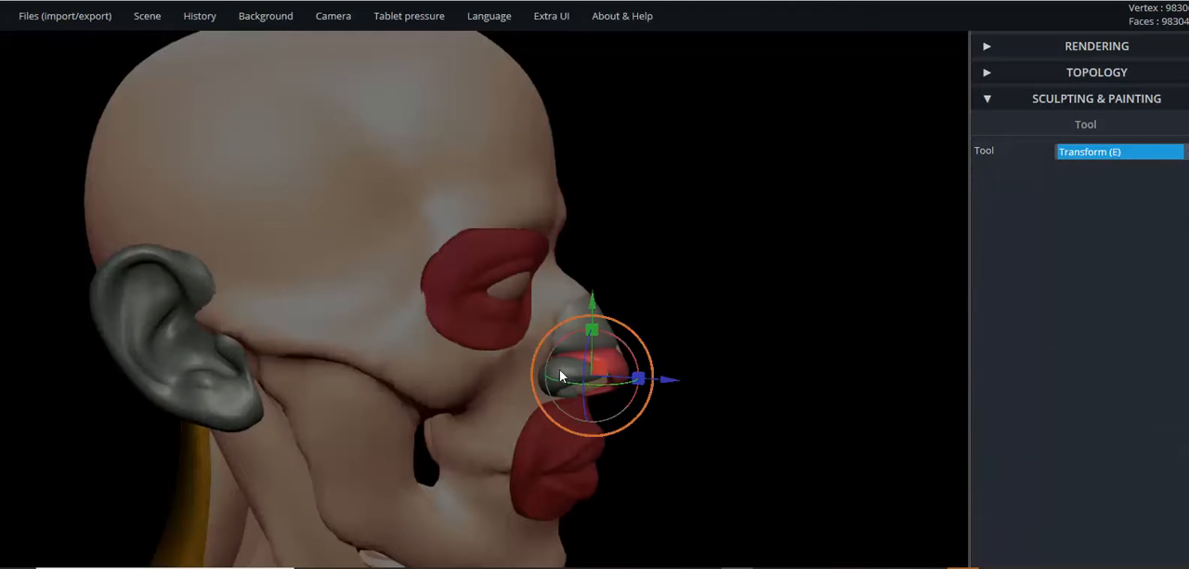
- Select the nostril wing cartilage and move it sideways, away from the nose and out over the cheek
left_click(559, 369)
scroll(779, 362, "up", 2)
scroll(779, 362, "up", 4)
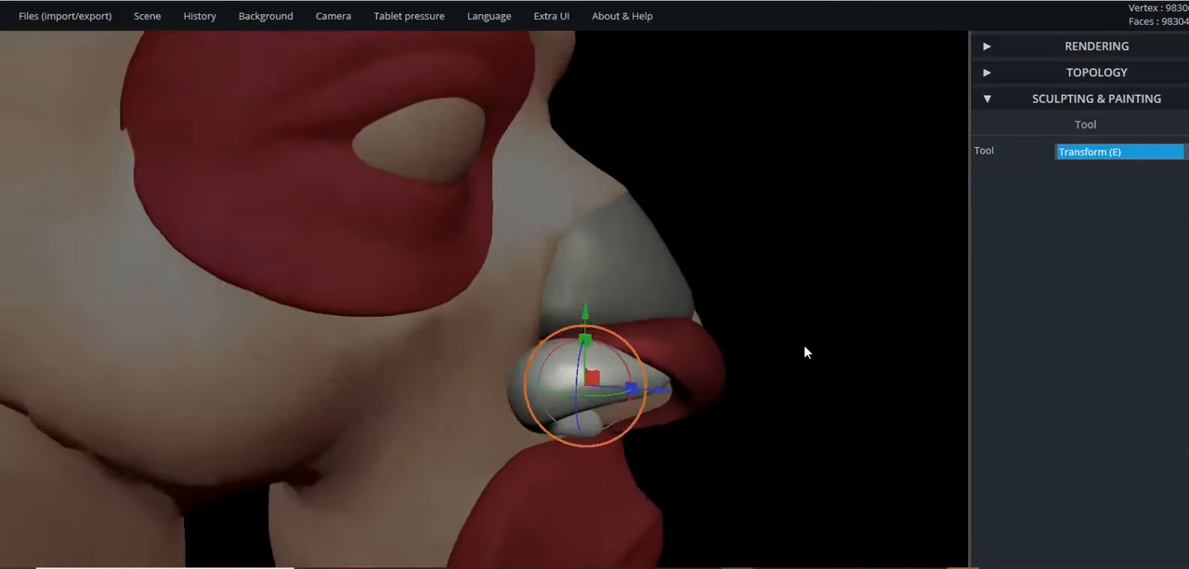
right_click_drag(717, 332, 648, 360)
scroll(648, 361, "down", 4)
right_click_drag(728, 355, 527, 376)
left_click_drag(706, 349, 325, 368)
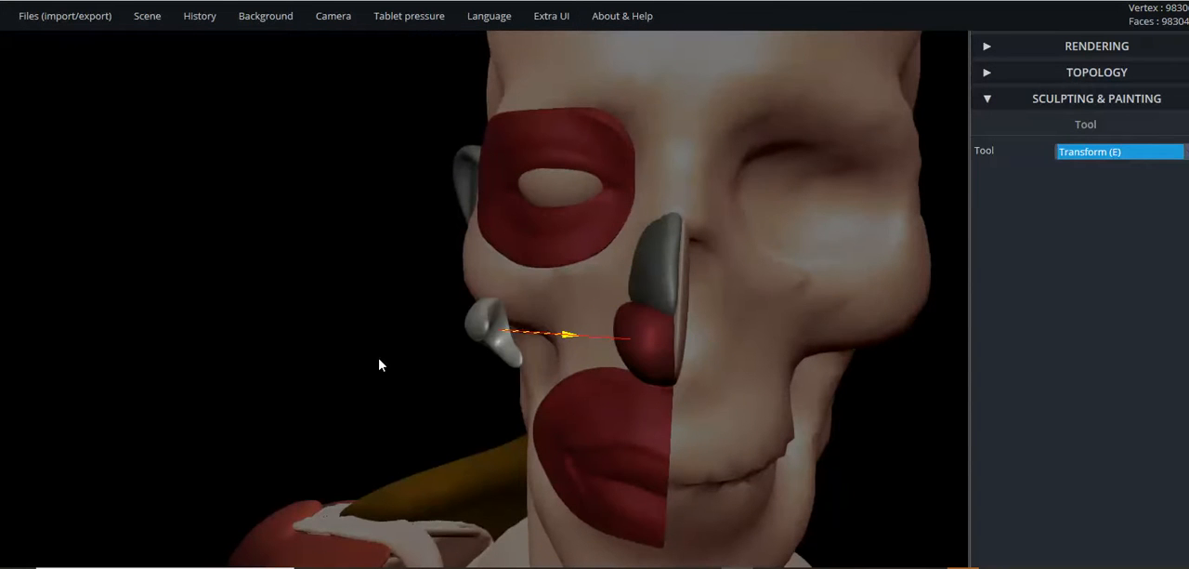
left_click_drag(380, 365, 384, 363)
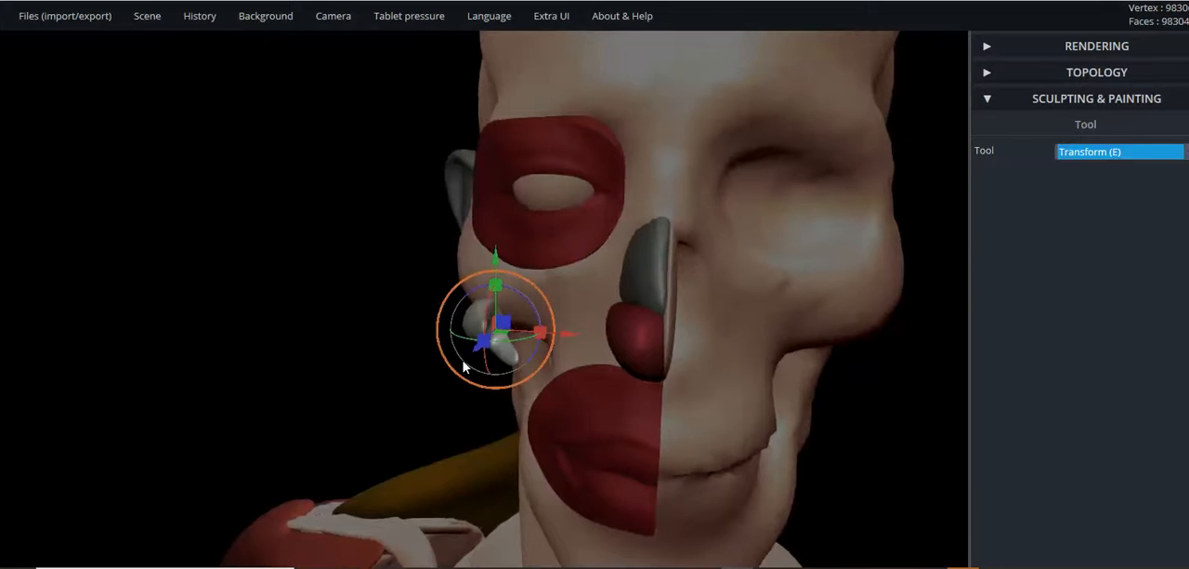
- Inspect the separated nose-tip and nostril wing cartilages, and undo the sideways move of the wing
right_click_drag(465, 363, 678, 337)
scroll(692, 328, "up", 3)
left_click(619, 338)
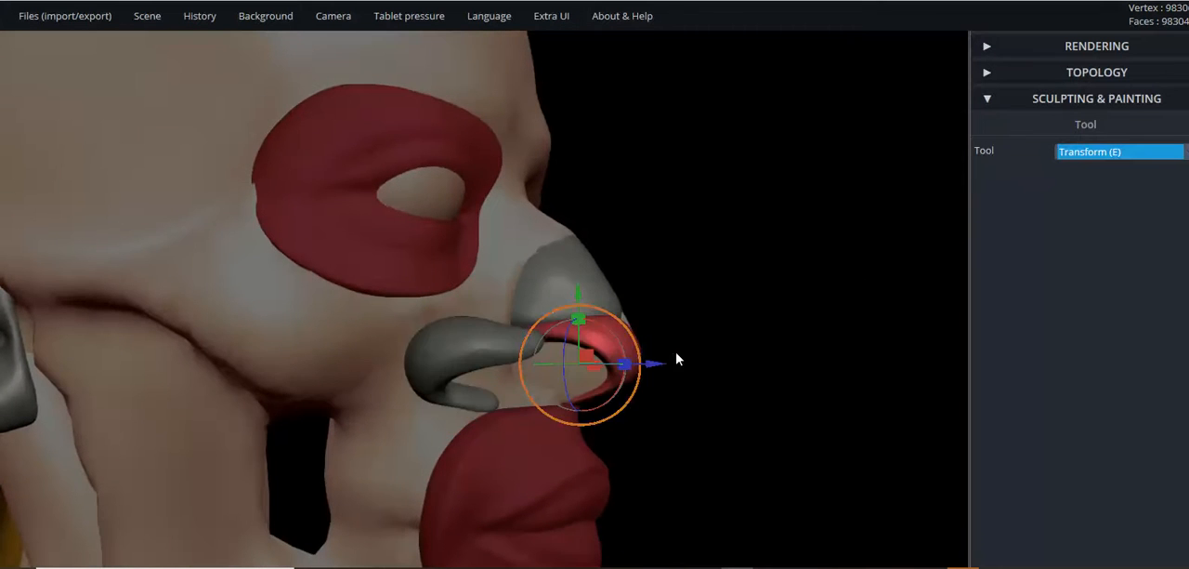
right_click_drag(743, 377, 466, 396)
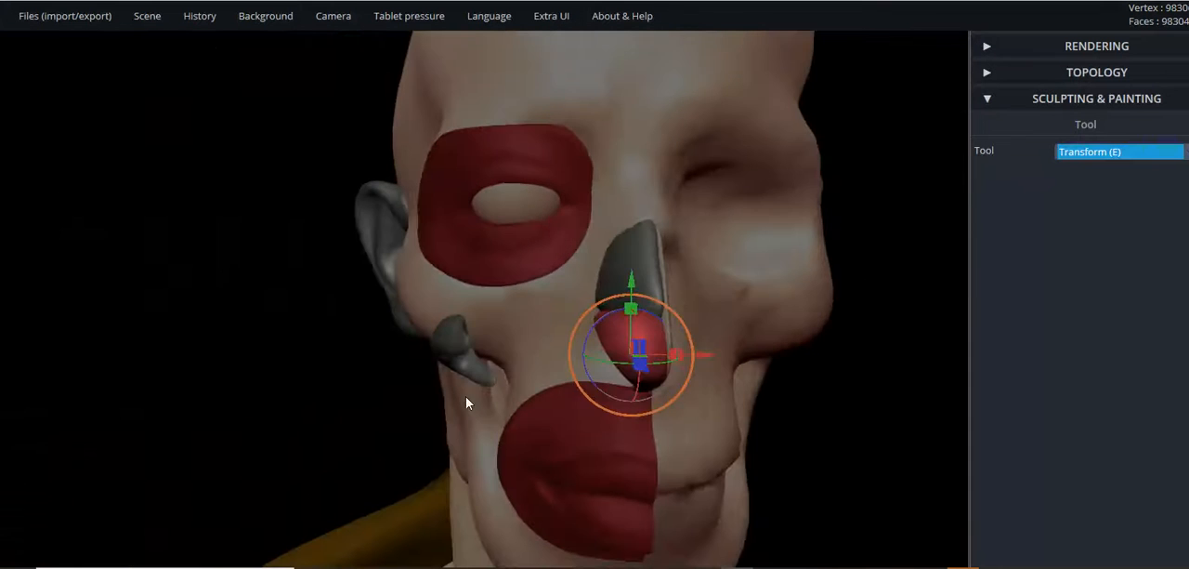
left_click(461, 344)
key("ctrl")
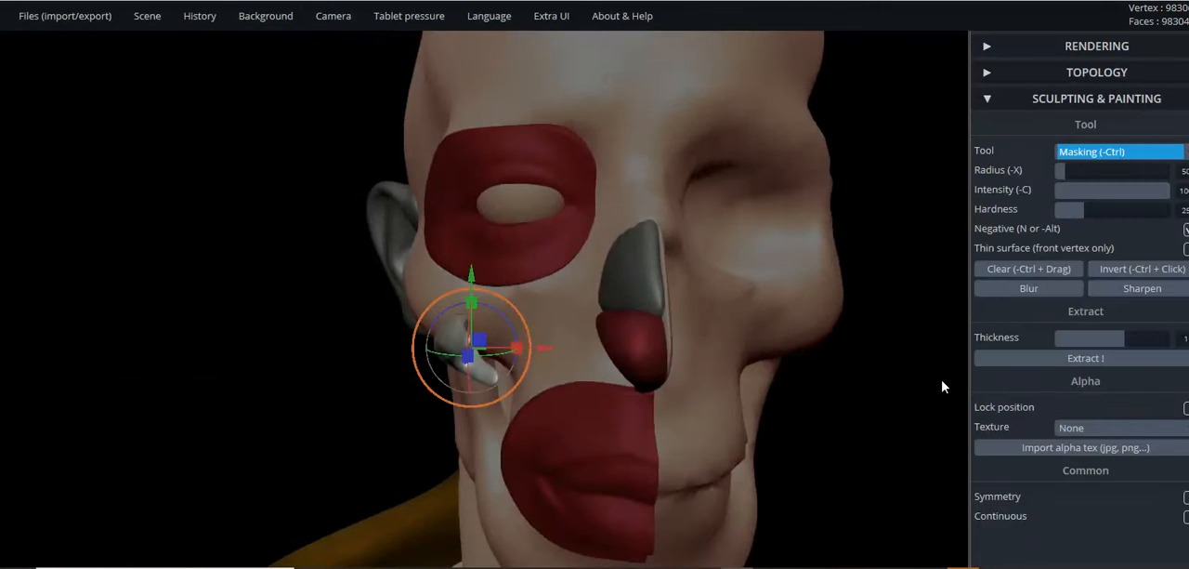
key("ctrl+z")
- Examine how the nose-tip and nostril wing cartilages fit together from the side
right_click_drag(292, 419, 649, 341)
scroll(646, 316, "up", 2)
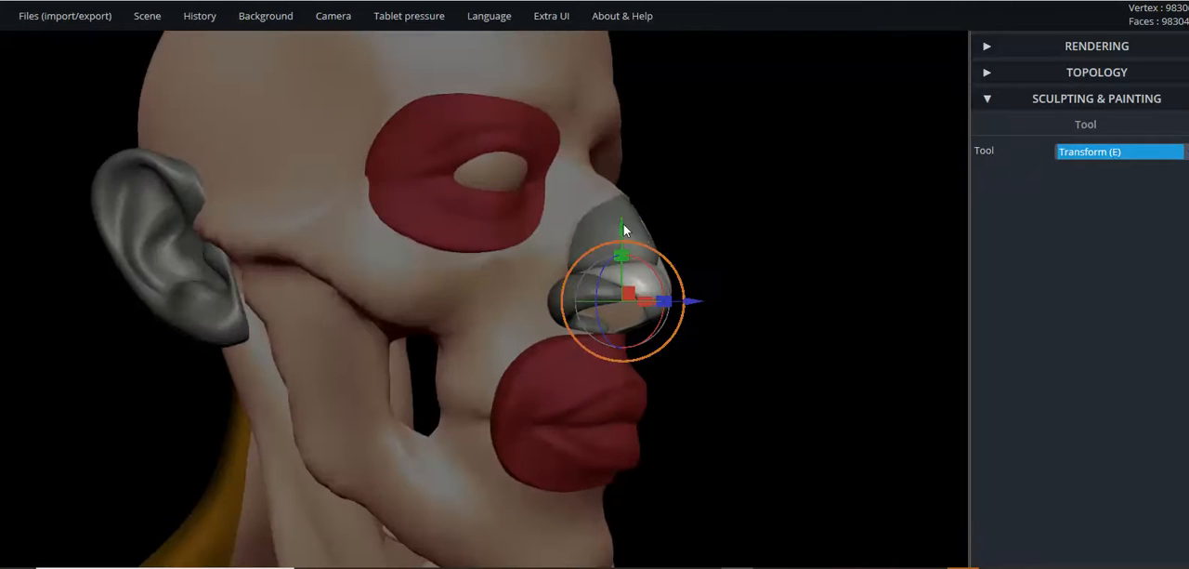
right_click_drag(762, 326, 716, 324)
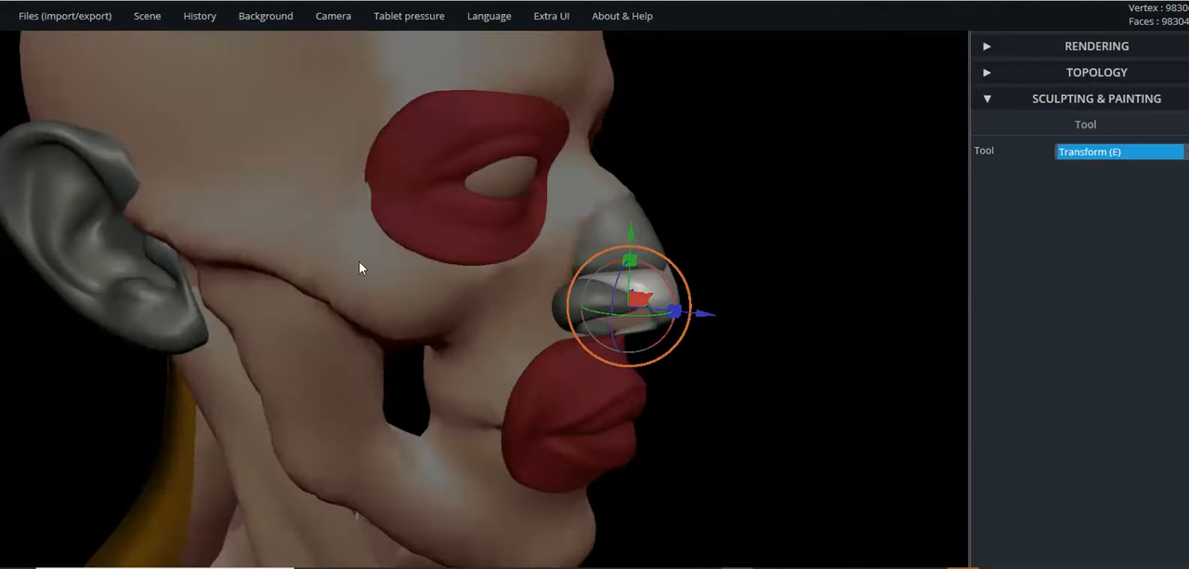
right_click_drag(401, 274, 471, 266)
right_click_drag(599, 222, 660, 251)
scroll(691, 253, "down", 3)
- Select the ring-shaped muscle around the eye and examine its shape in a three-quarter view
left_click(488, 221)
mouse_move(363, 180)
right_mouse_down()
mouse_move(430, 167)
mouse_move(376, 181)
mouse_move(382, 171)
right_mouse_up()
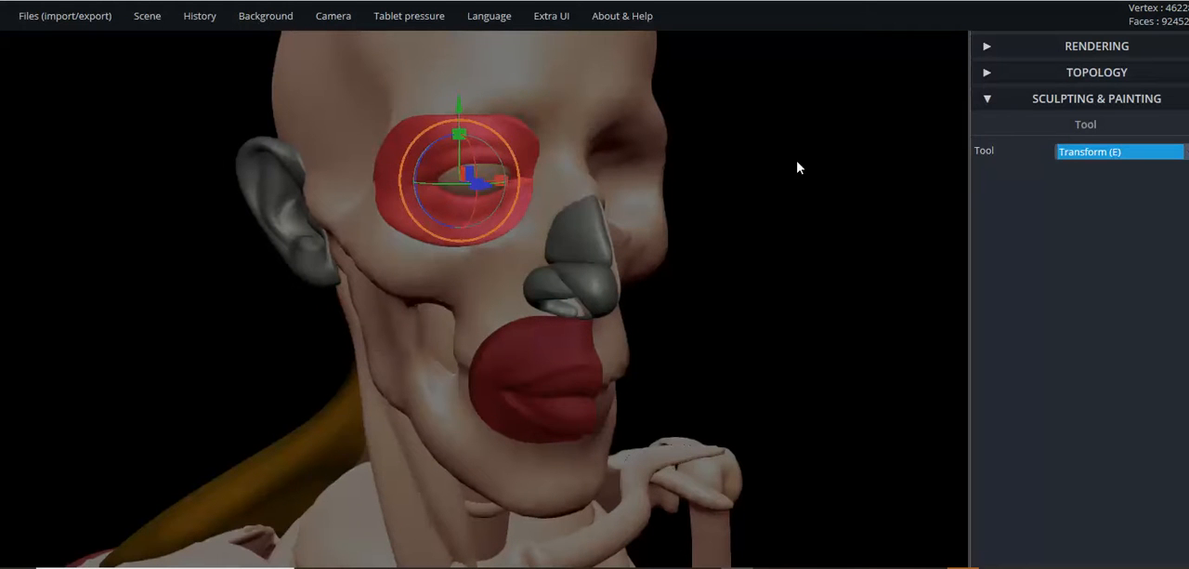
right_click_drag(809, 181, 700, 162)
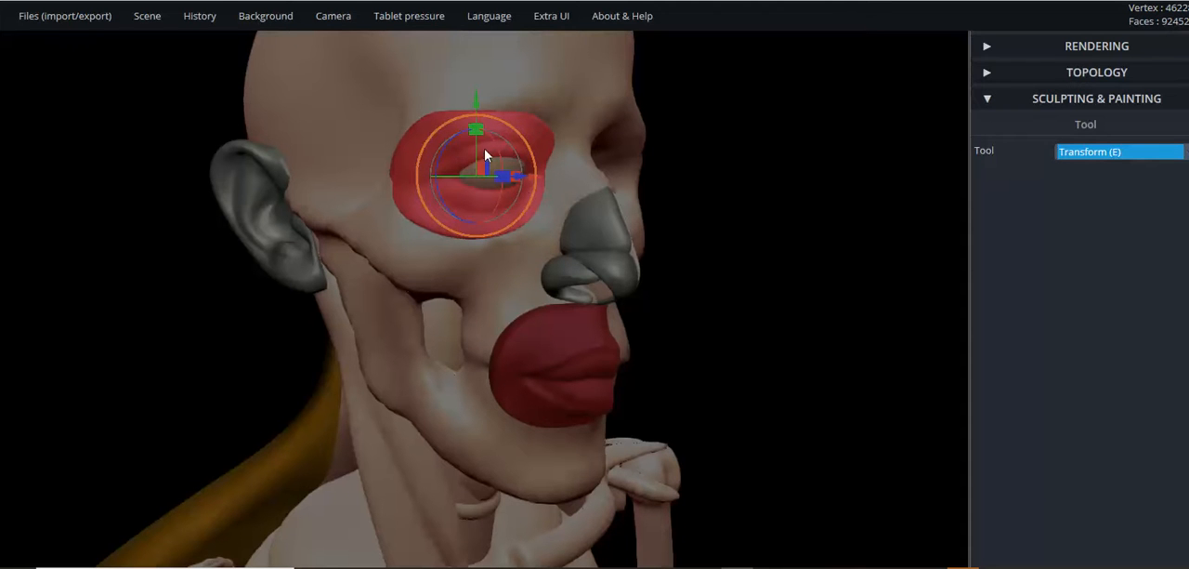
right_click_drag(844, 271, 807, 276)
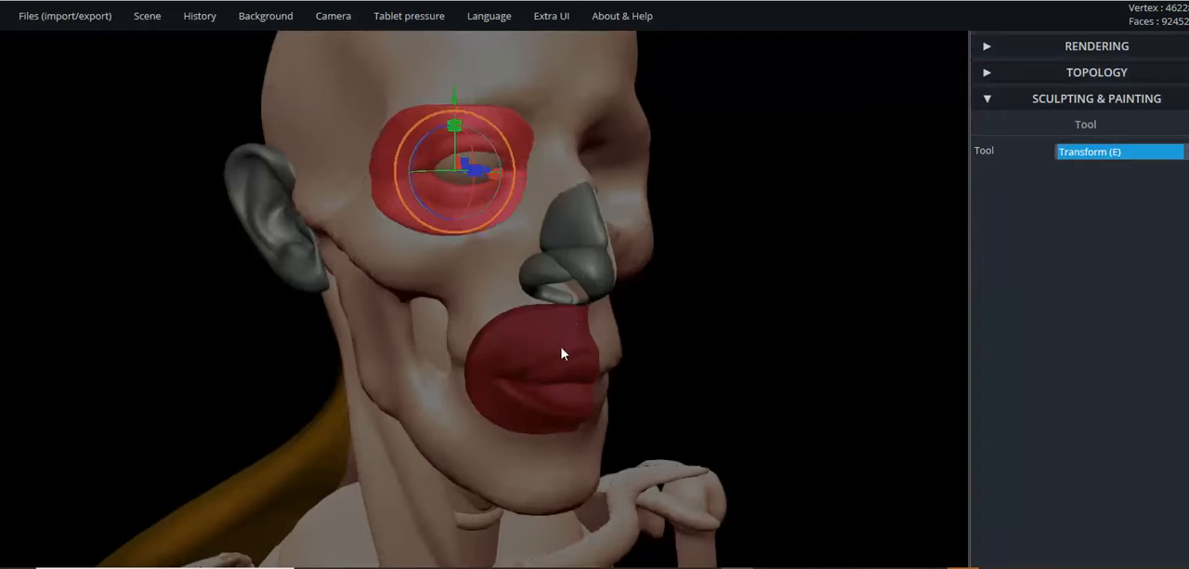
- Select the muscle around the mouth and examine it up close and in profile
left_click(563, 353)
right_click_drag(764, 361, 730, 356)
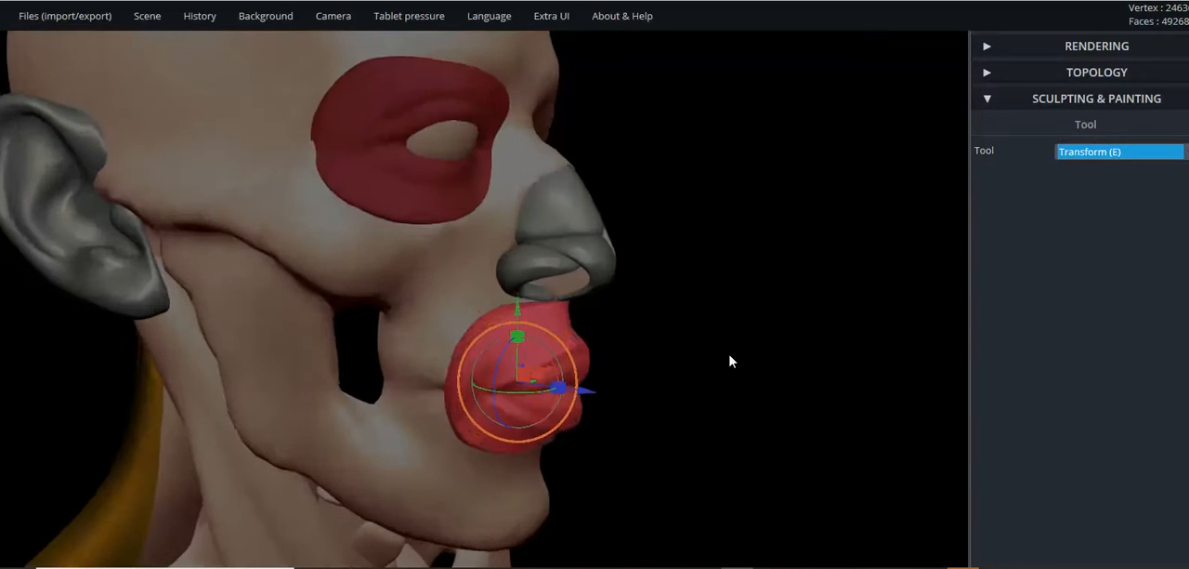
scroll(731, 356, "up", 5)
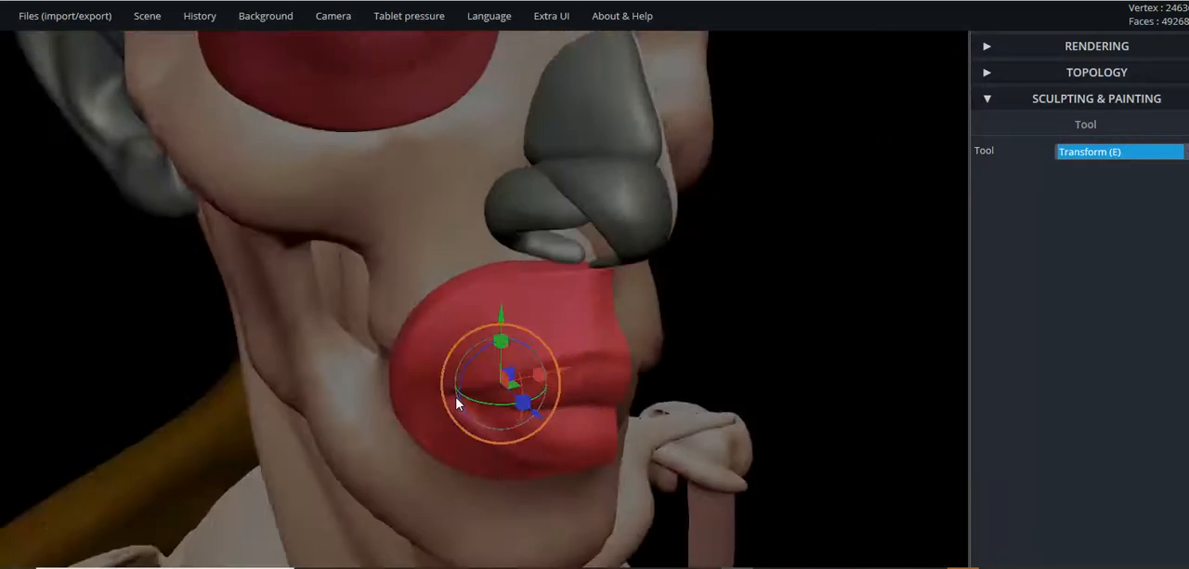
right_click_drag(456, 402, 647, 375)
scroll(648, 375, "down", 3)
right_click_drag(589, 345, 801, 299)
scroll(558, 355, "down", 5)
right_click_drag(553, 356, 469, 336)
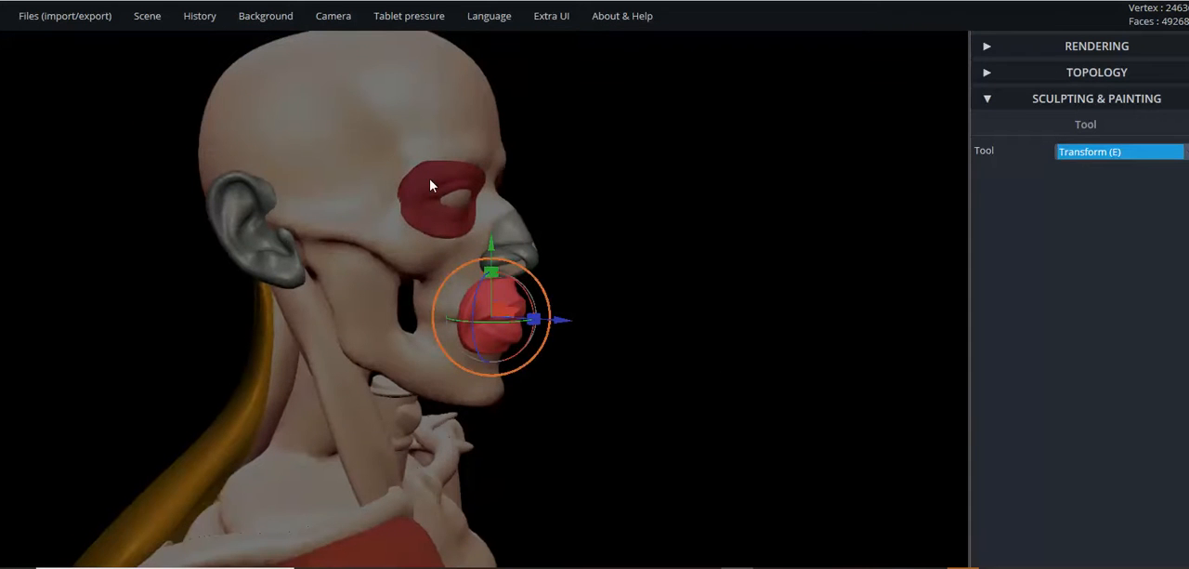
right_click_drag(484, 310, 632, 316)
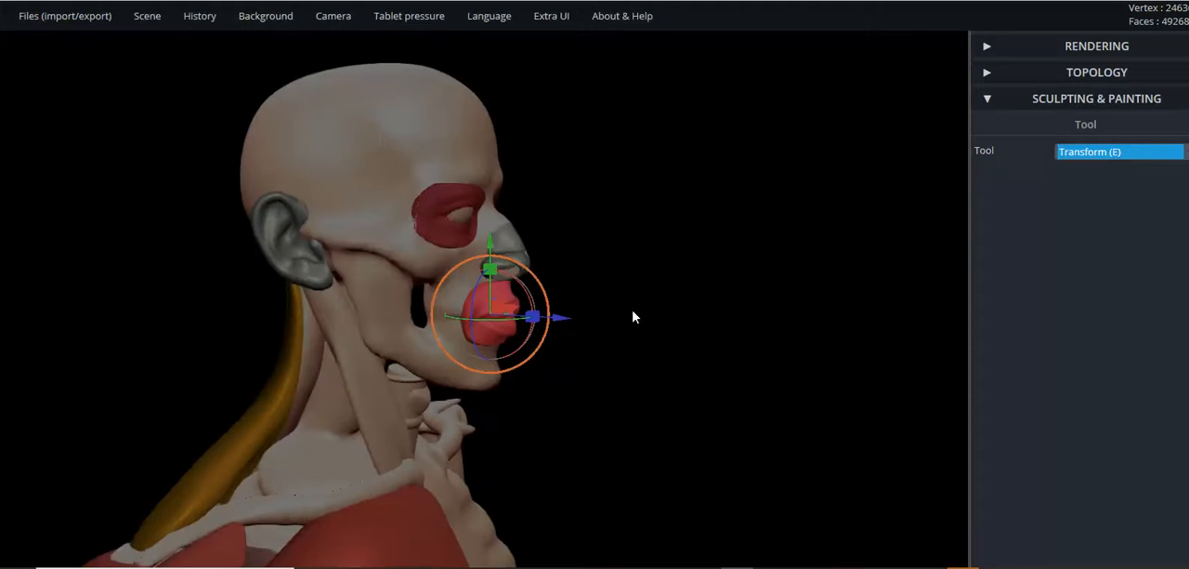
- Select the skull, the eye muscle and the mouth muscle in turn to compare these parts in profile
left_click(382, 141)
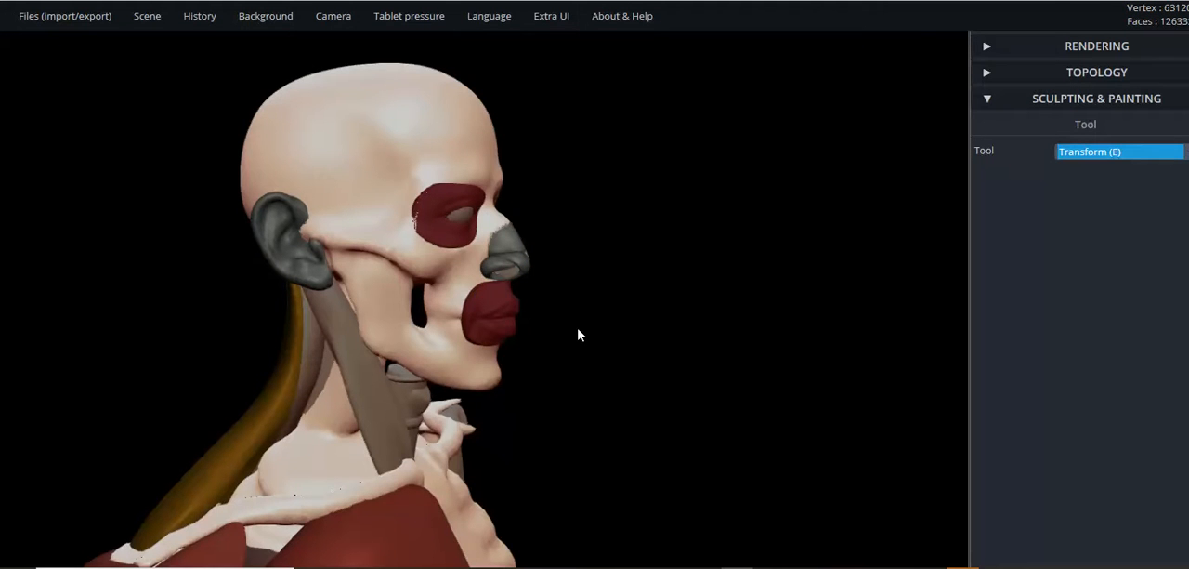
left_click(435, 228)
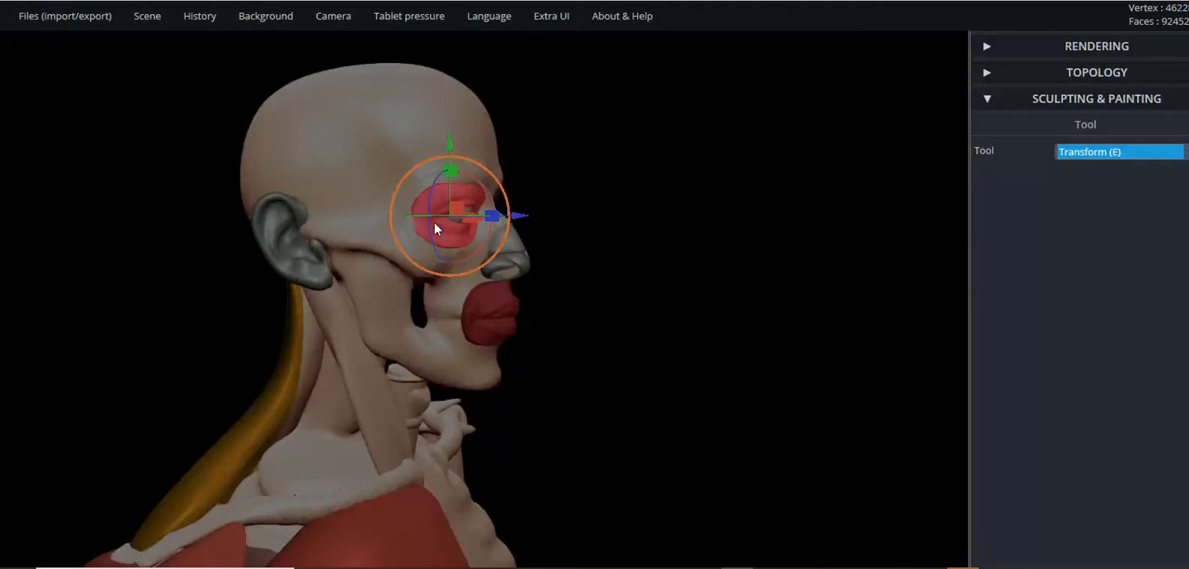
left_click(486, 314)
- Examine the face in profile, from the cheekbone and jaw to the nose and the selected mouth muscle
left_click_drag(626, 327, 681, 311)
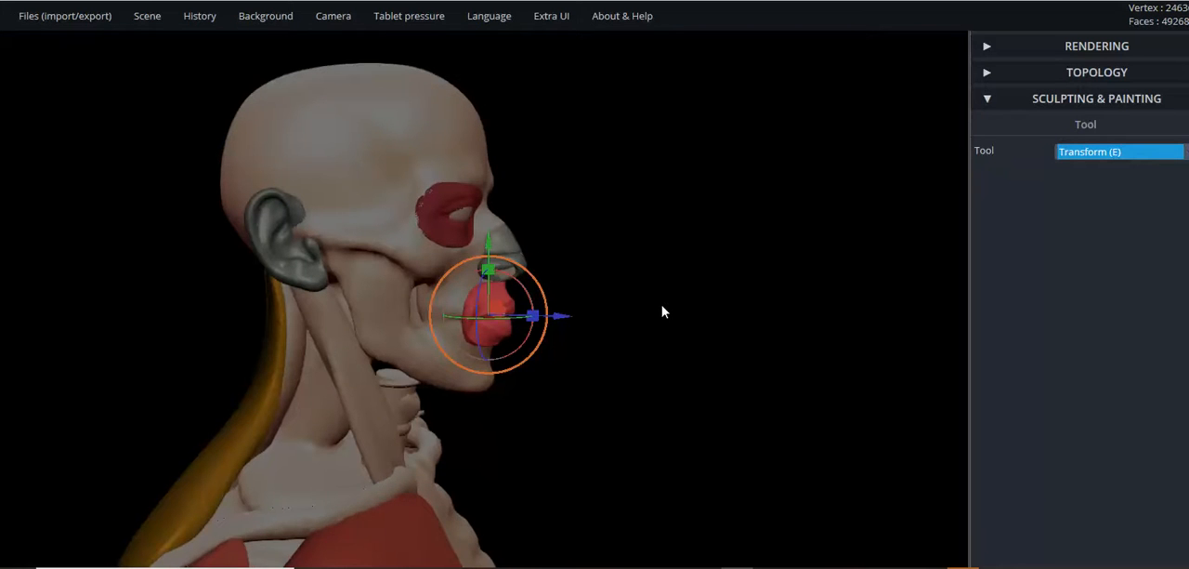
scroll(662, 312, "up", 2)
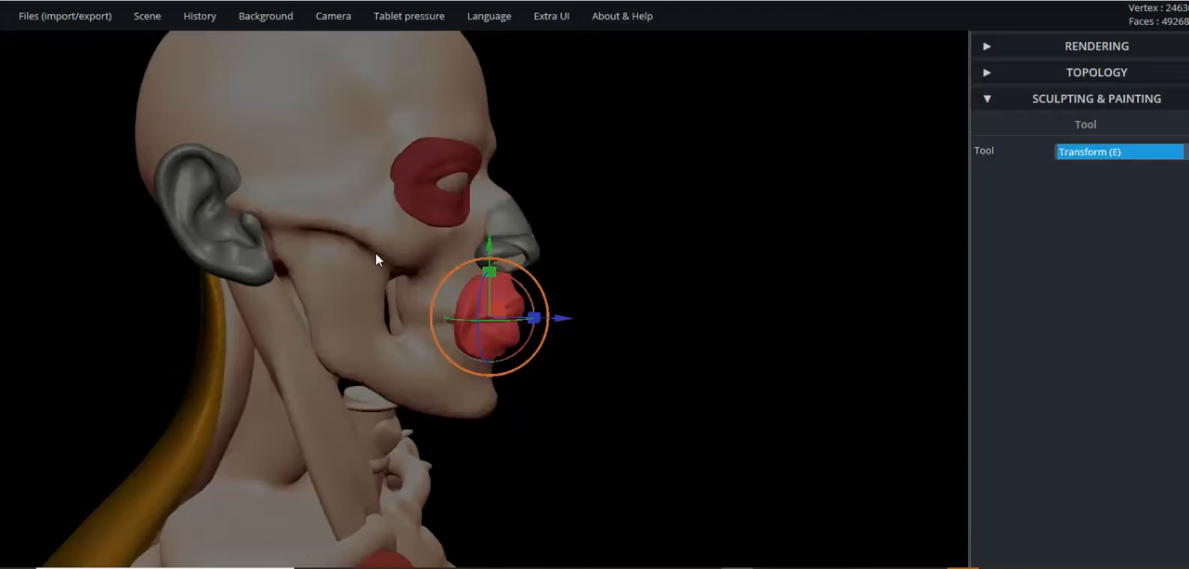
scroll(661, 305, "down", 2)
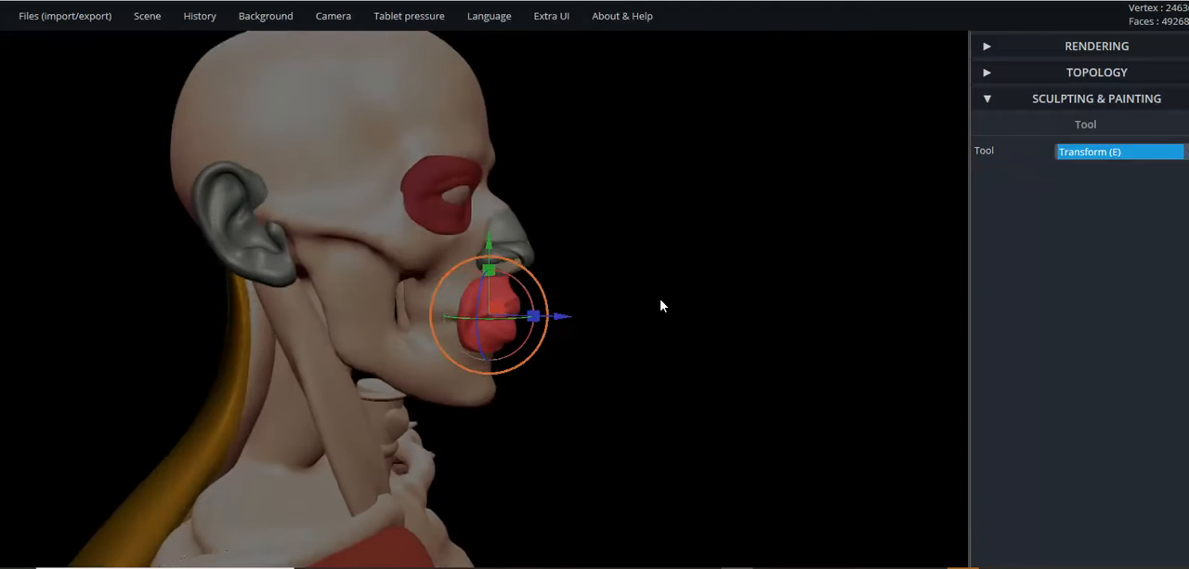
middle_click_drag(689, 307, 797, 363)
scroll(790, 354, "up", 1)
left_click_drag(790, 354, 729, 329)
scroll(731, 328, "up", 2)
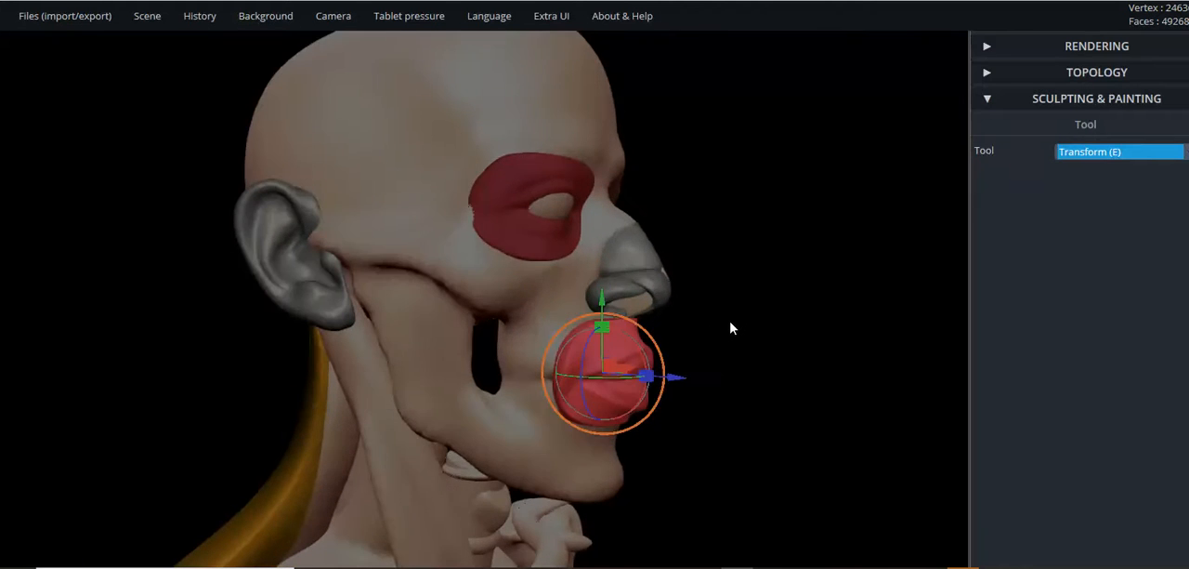
scroll(733, 328, "down", 4)
mouse_move(760, 329)
left_mouse_down()
mouse_move(815, 338)
mouse_move(751, 338)
left_mouse_up()
scroll(737, 336, "up", 4)
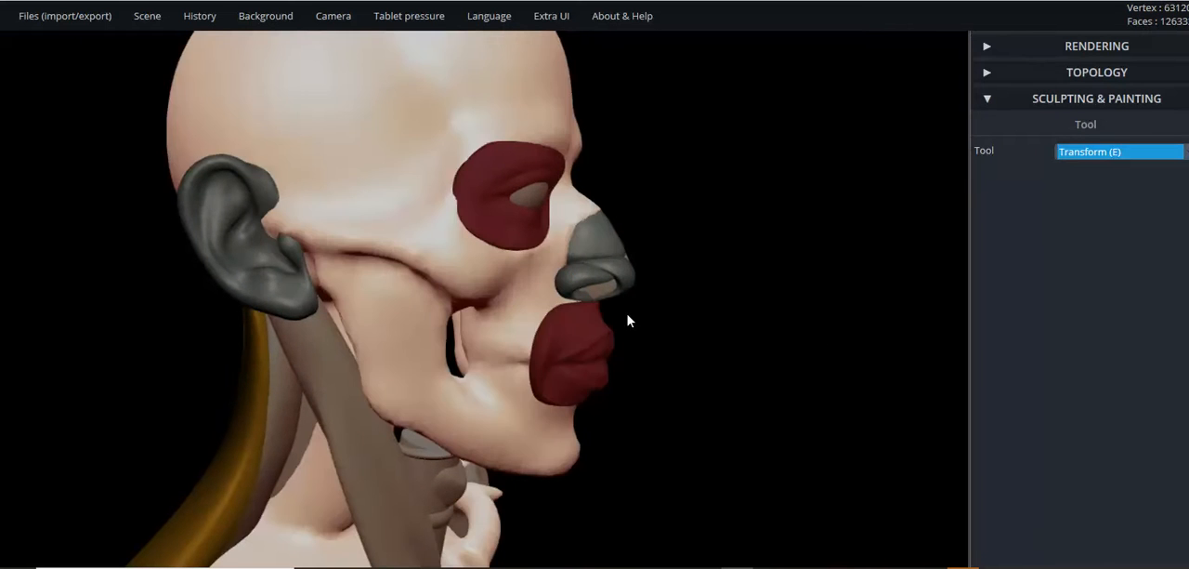
- Add a sphere to the scene and move it up until it sits above the top of the head
scroll(629, 315, "down", 3)
mouse_move(654, 301)
left_mouse_down()
mouse_move(673, 297)
mouse_move(653, 295)
left_mouse_up()
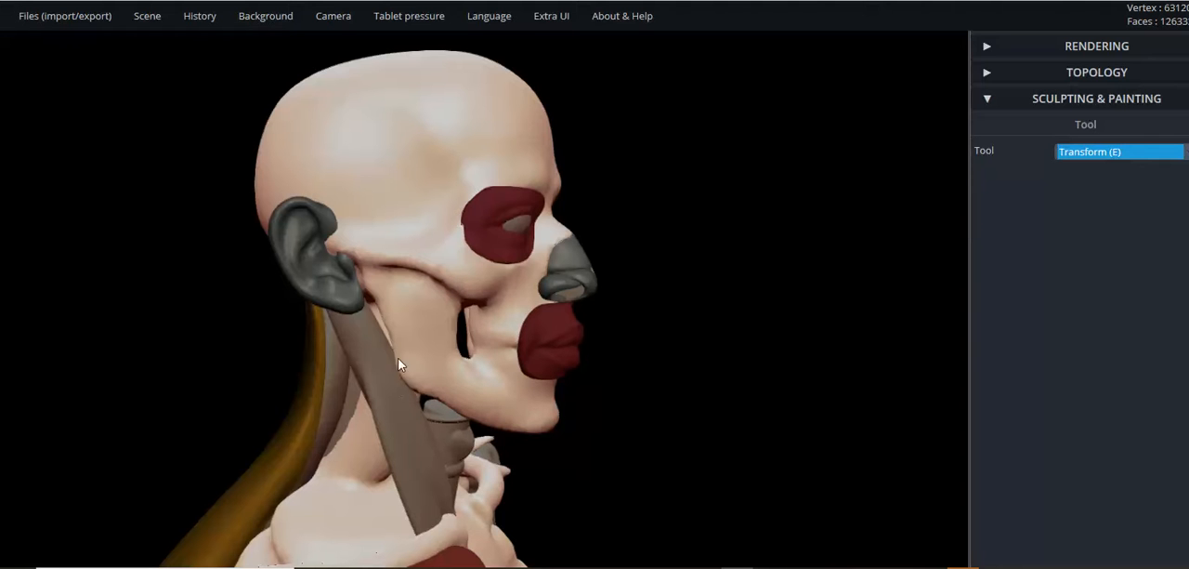
mouse_move(153, 32)
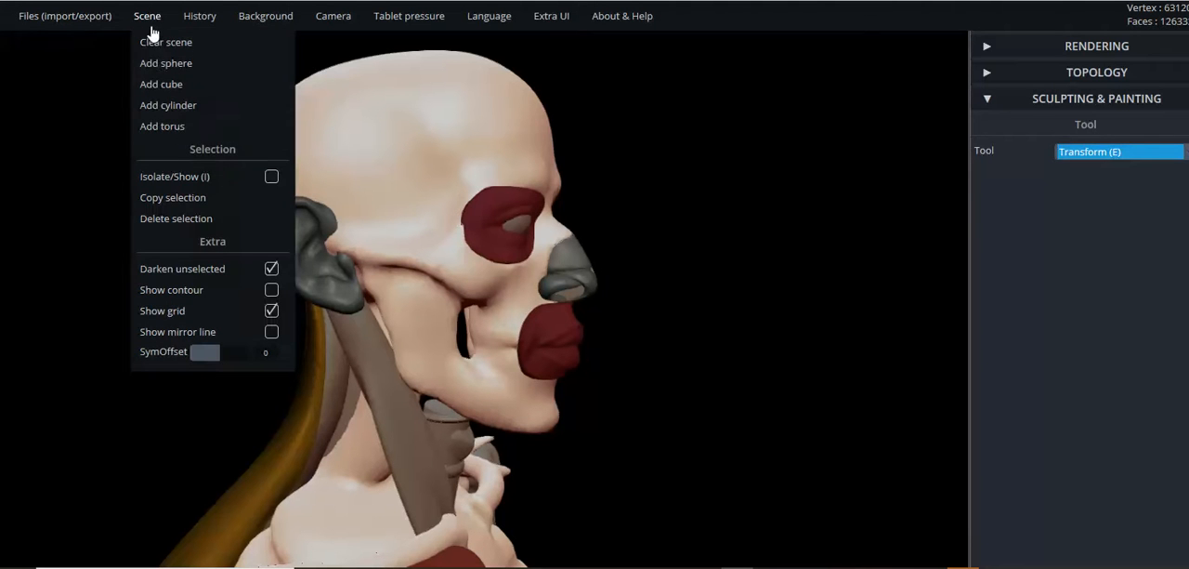
left_click(687, 412)
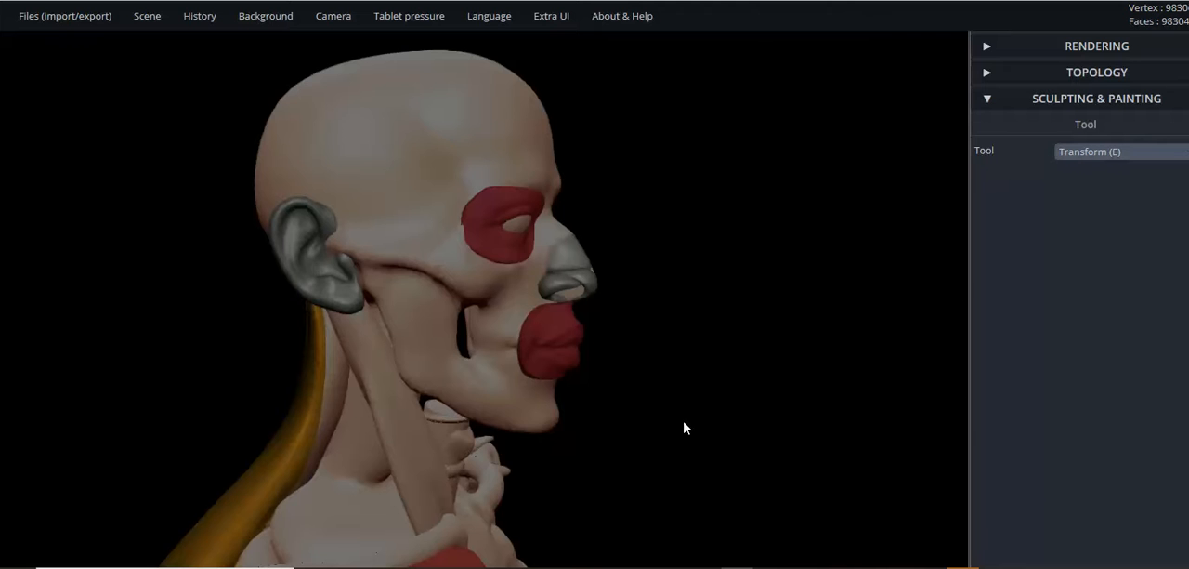
scroll(680, 428, "down", 3)
scroll(659, 415, "down", 10)
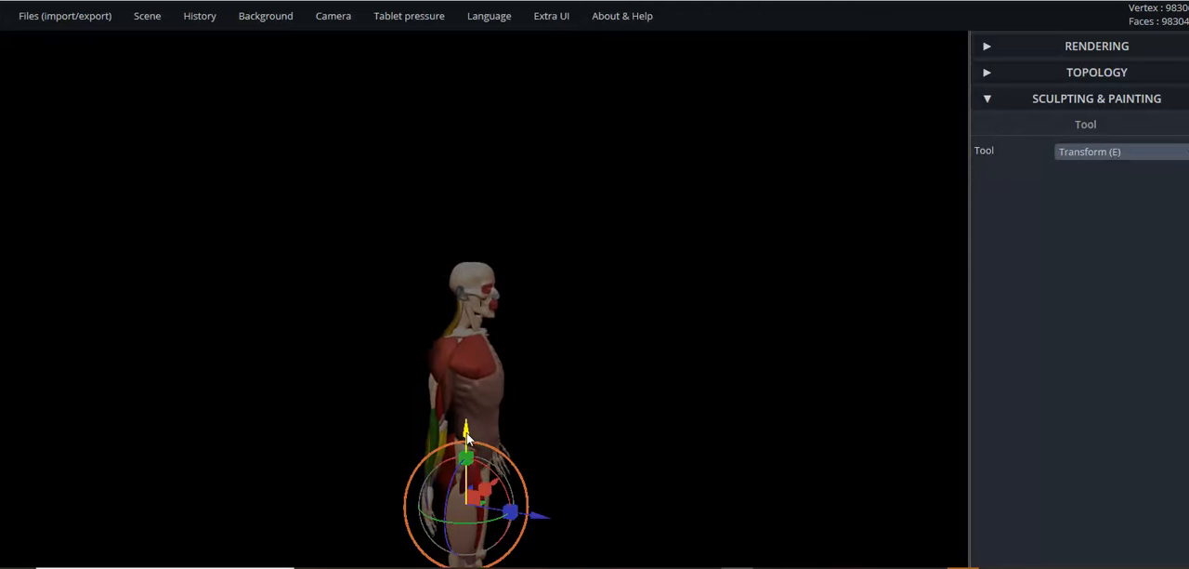
left_click_drag(465, 434, 466, 178)
scroll(565, 335, "up", 2)
scroll(629, 305, "up", 4)
left_click_drag(636, 270, 522, 329)
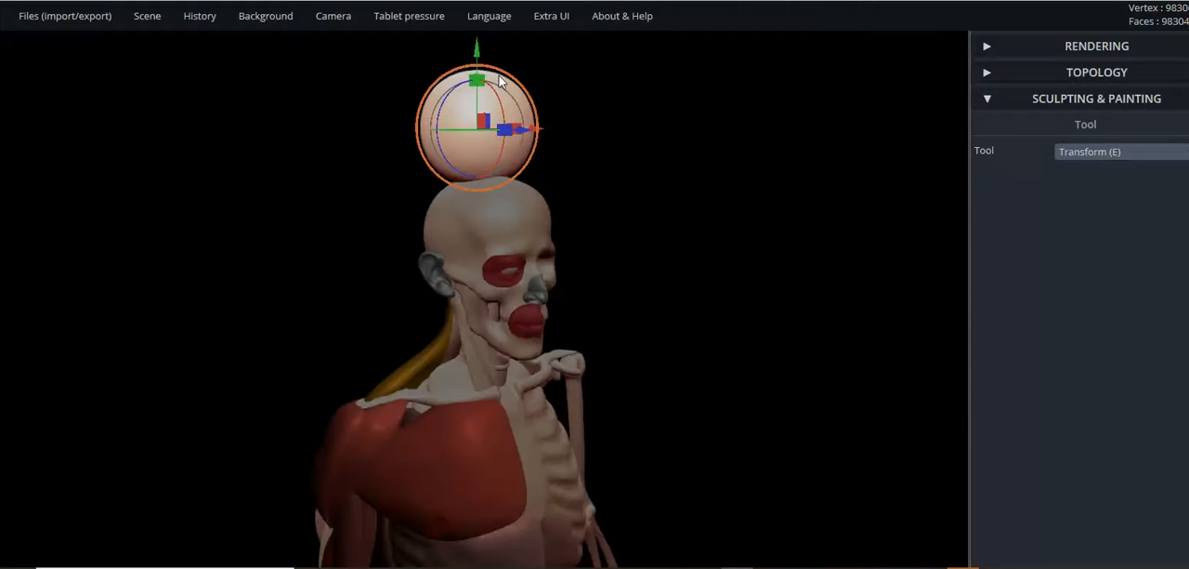
- Scale the sphere into a narrow upright ellipsoid that is thinnest from side to side
left_click_drag(493, 78, 675, 278)
scroll(494, 122, "up", 1)
middle_click_drag(673, 274, 694, 323)
left_click_drag(450, 137, 337, 188)
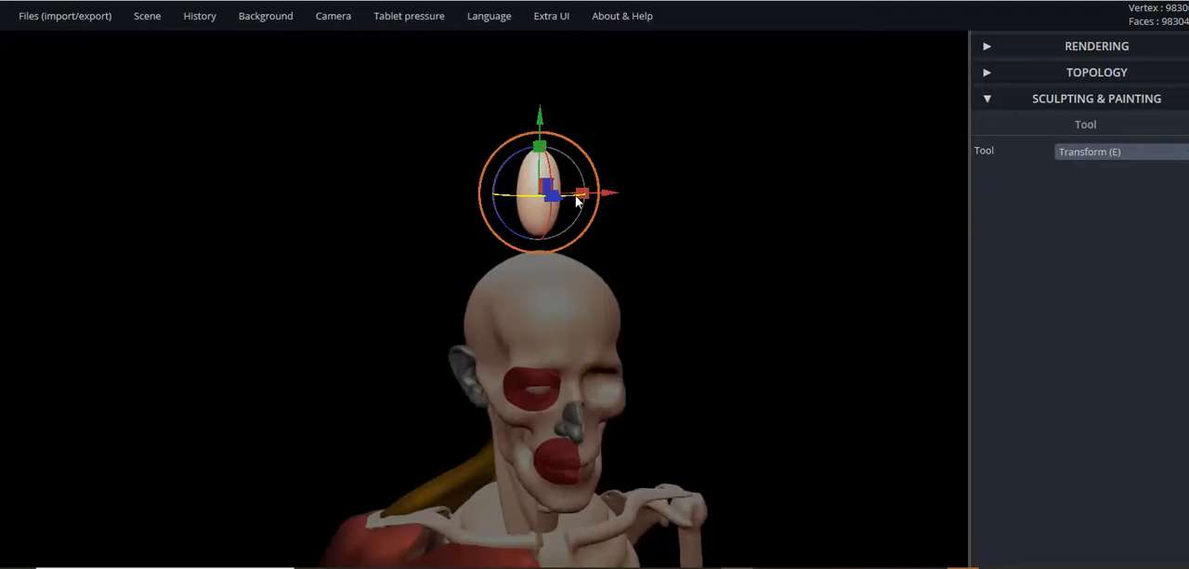
left_click_drag(588, 197, 586, 198)
left_click_drag(670, 205, 669, 206)
left_click_drag(668, 205, 876, 268)
left_click_drag(618, 233, 382, 244)
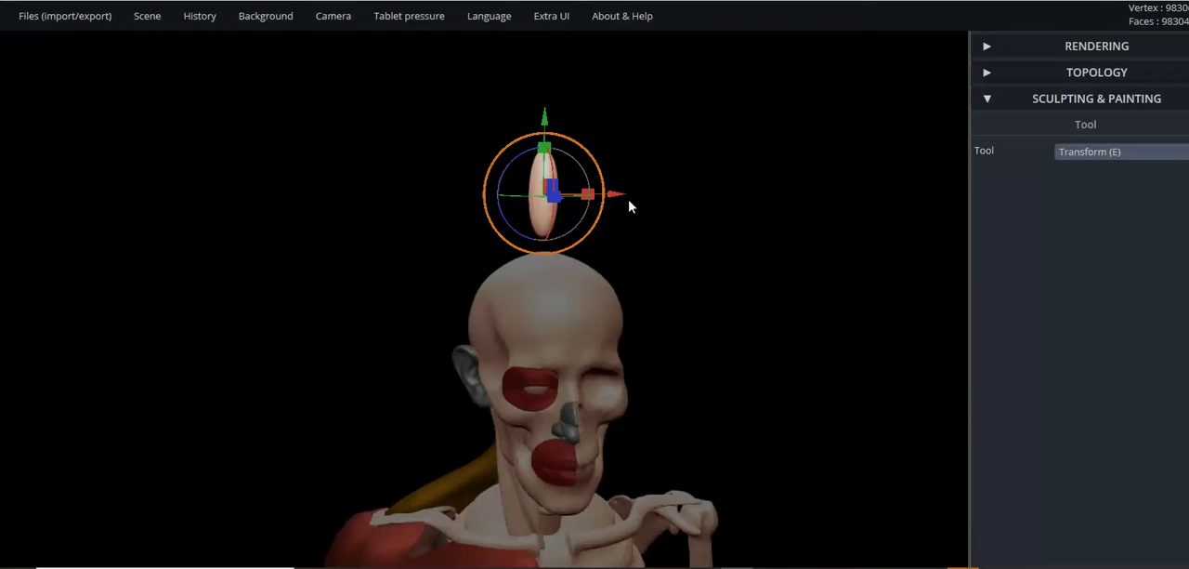
left_click_drag(619, 198, 483, 202)
- Move the ellipsoid down beside the face and in against the jaw, just below the cheekbone
left_click_drag(399, 253, 790, 262)
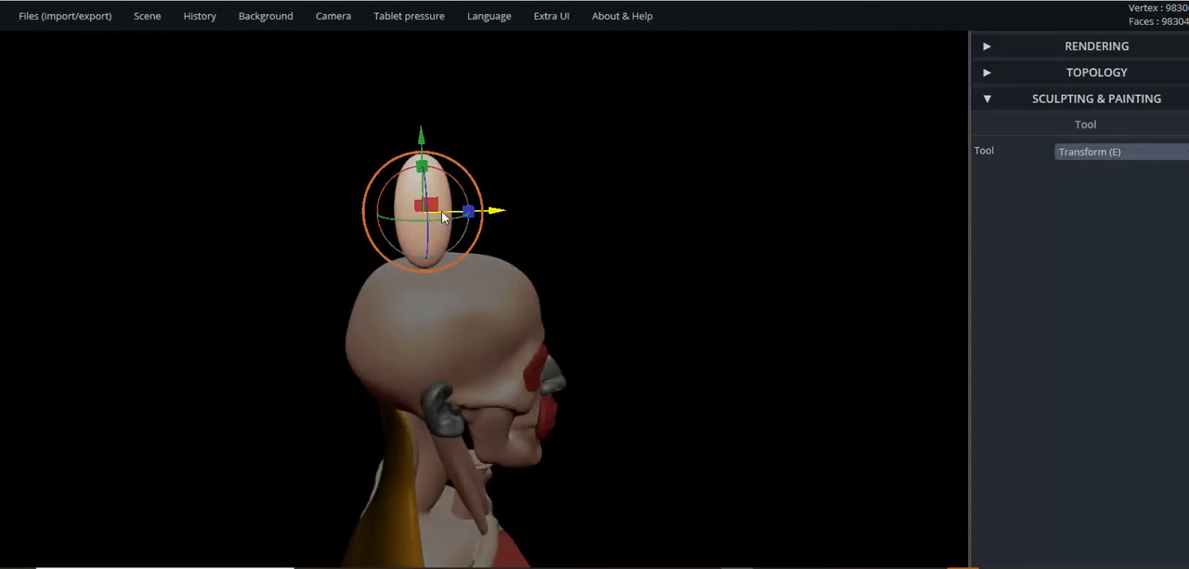
left_click_drag(435, 207, 502, 442)
left_click_drag(637, 451, 250, 418)
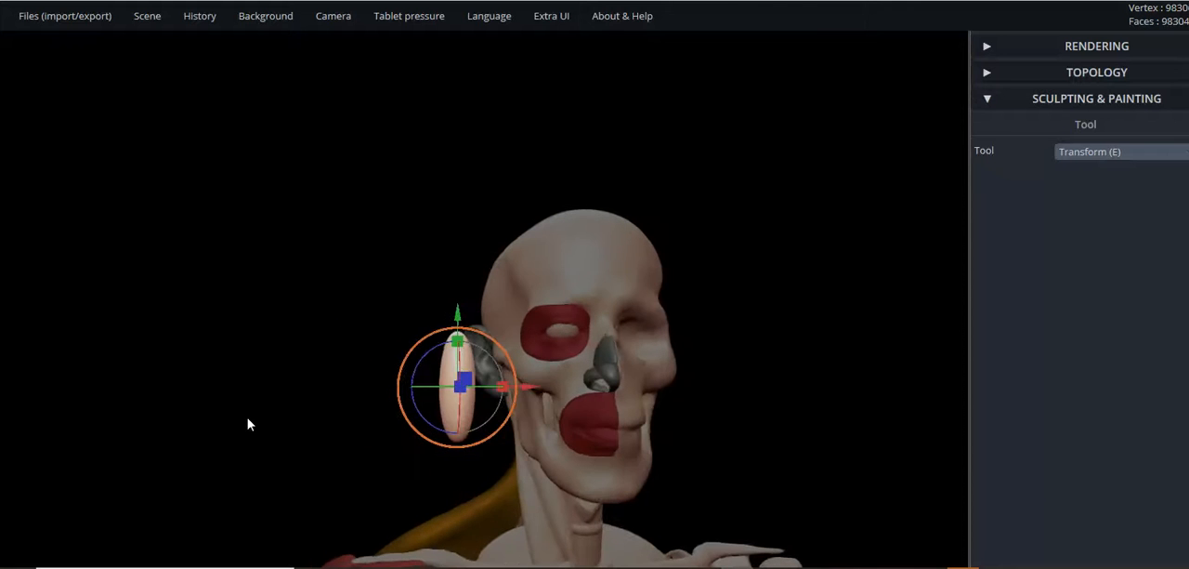
left_click_drag(538, 393, 593, 390)
left_click_drag(516, 320, 509, 371)
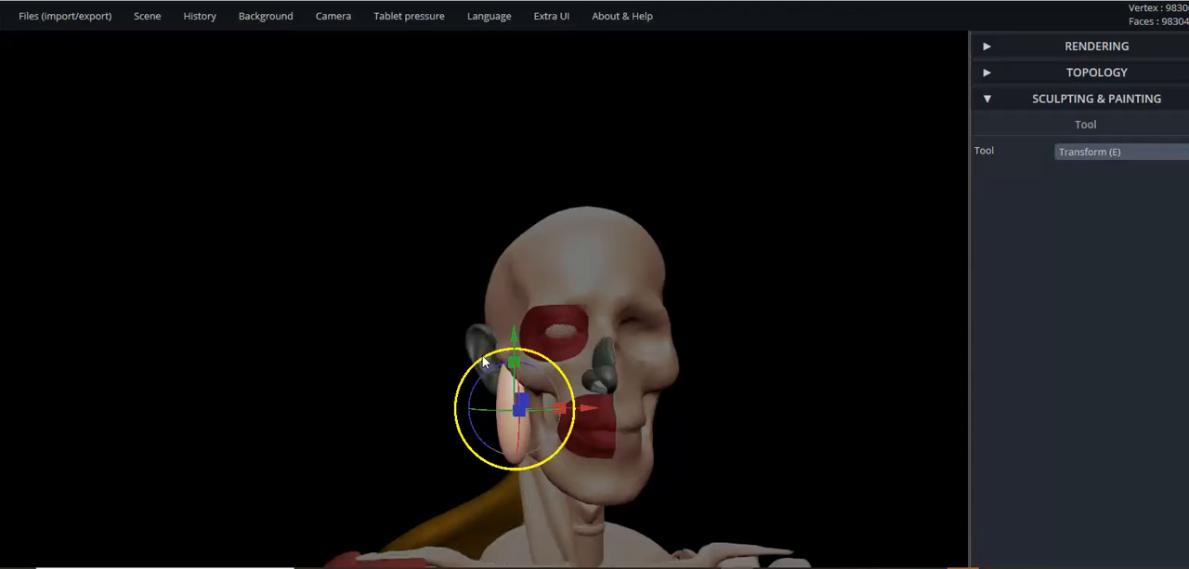
- Uniformly resize the ellipsoid so its length spans from the cheekbone to the angle of the jaw
left_click_drag(482, 361, 490, 368)
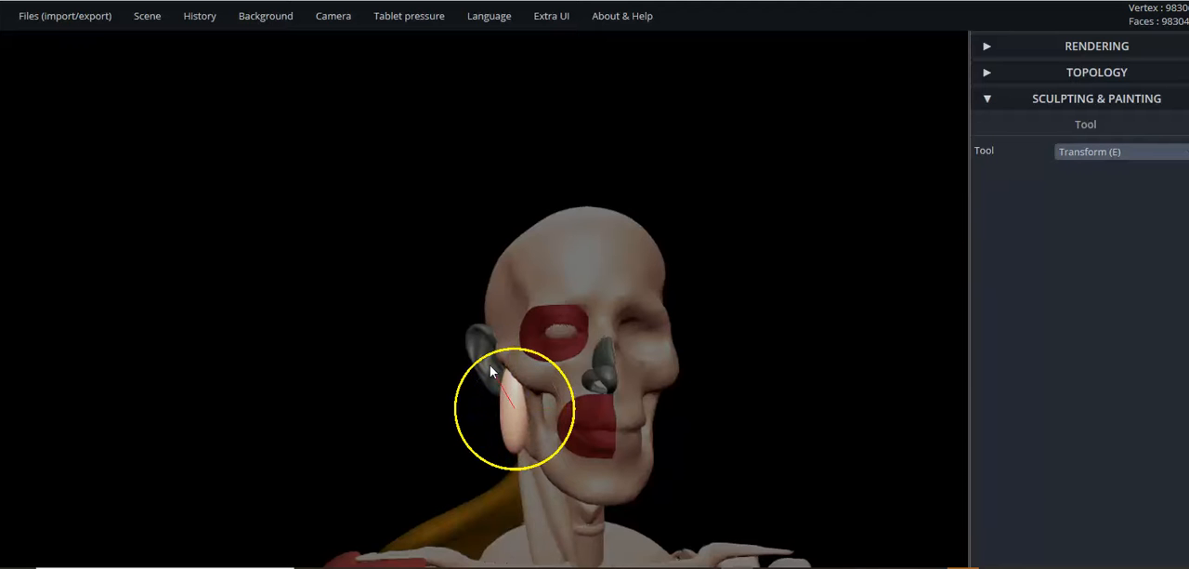
left_click_drag(377, 368, 685, 372)
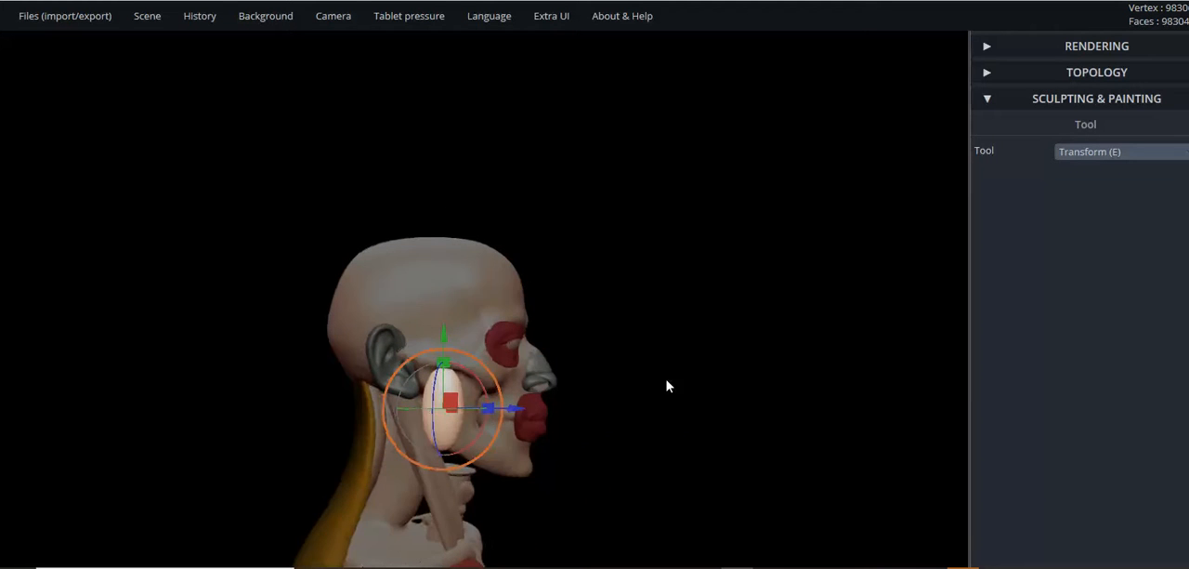
scroll(632, 396, "up", 3)
scroll(623, 401, "up", 2)
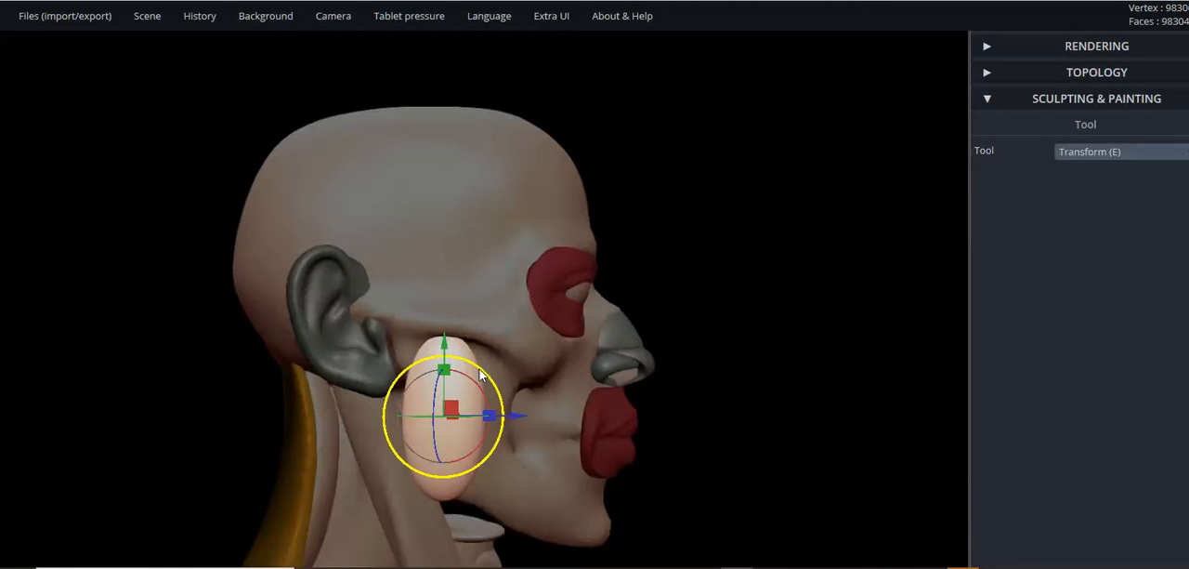
left_click_drag(483, 373, 484, 369)
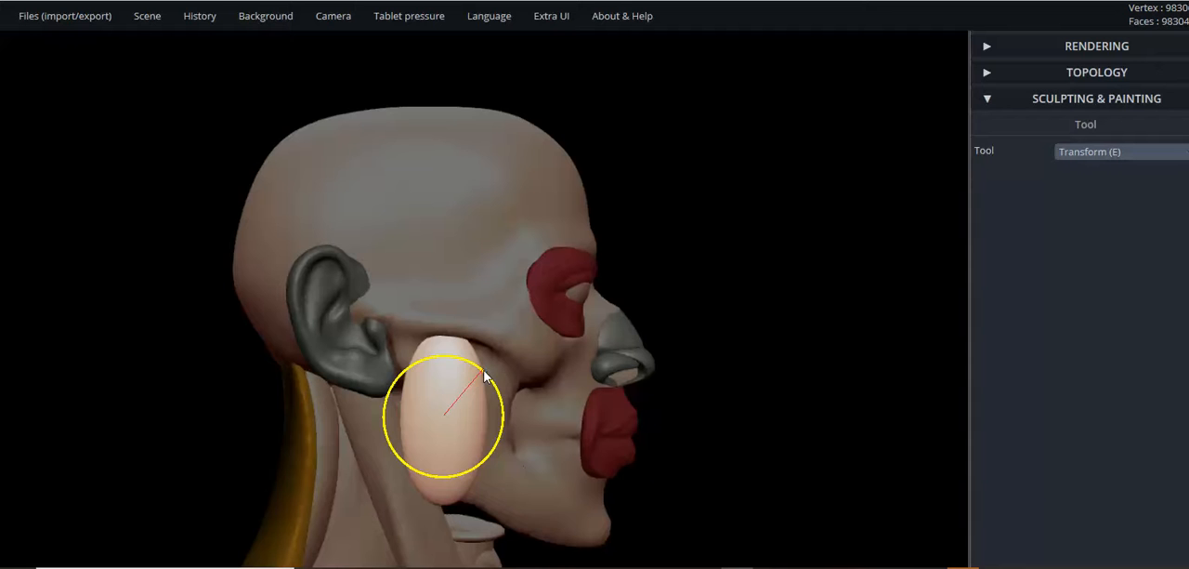
right_click_drag(494, 404, 519, 420)
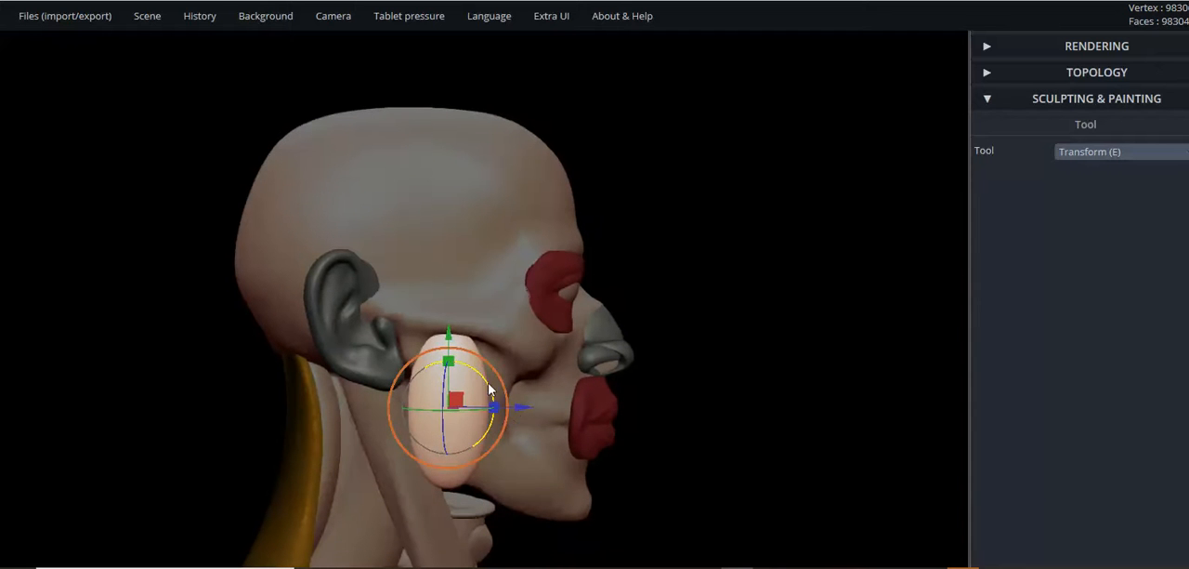
- Rotate the ellipsoid to slant forward in profile and turn it about its vertical axis to follow the cheek
mouse_move(483, 381)
left_mouse_down()
mouse_move(499, 400)
mouse_move(465, 393)
mouse_move(489, 397)
left_mouse_up()
right_click_drag(571, 427, 516, 386)
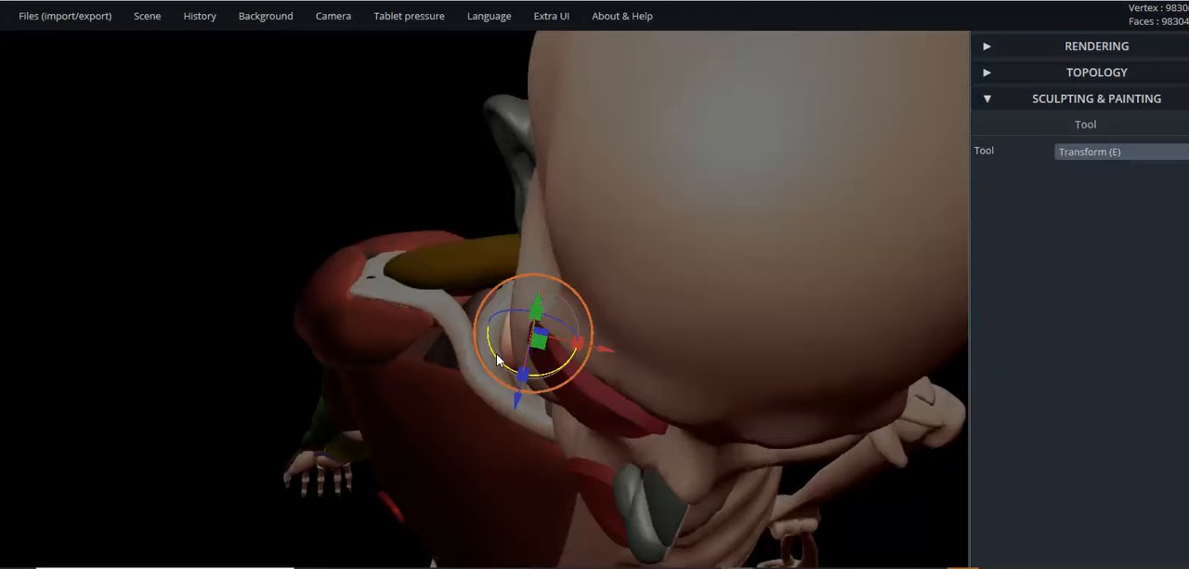
mouse_move(510, 371)
left_mouse_down()
mouse_move(499, 365)
mouse_move(517, 363)
left_mouse_up()
- Tilt the ellipsoid in the front view to match the jaw's slope and shift it inward against the bone
right_click_drag(465, 353, 457, 258)
scroll(516, 156, "down", 4)
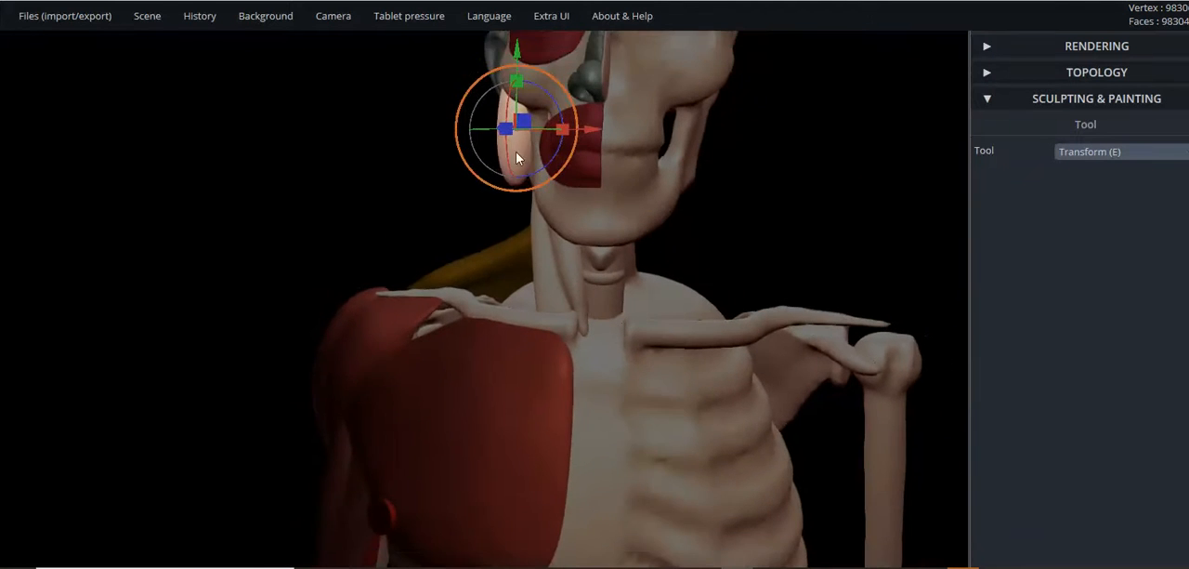
left_click_drag(548, 109, 539, 109)
left_click_drag(434, 149, 306, 194)
scroll(651, 158, "up", 2)
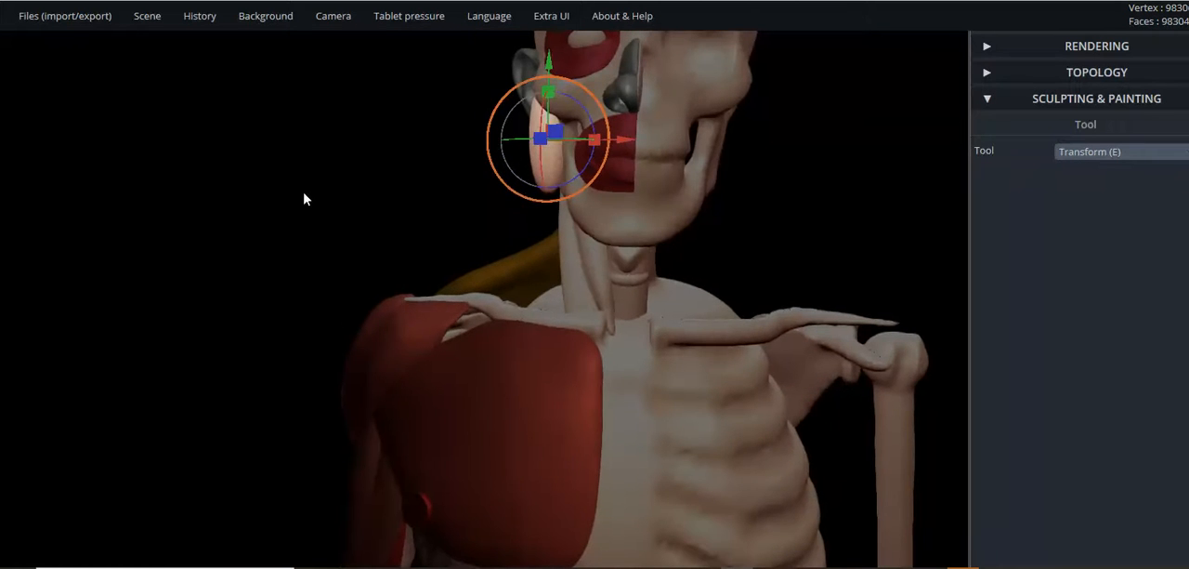
left_click_drag(578, 109, 587, 141)
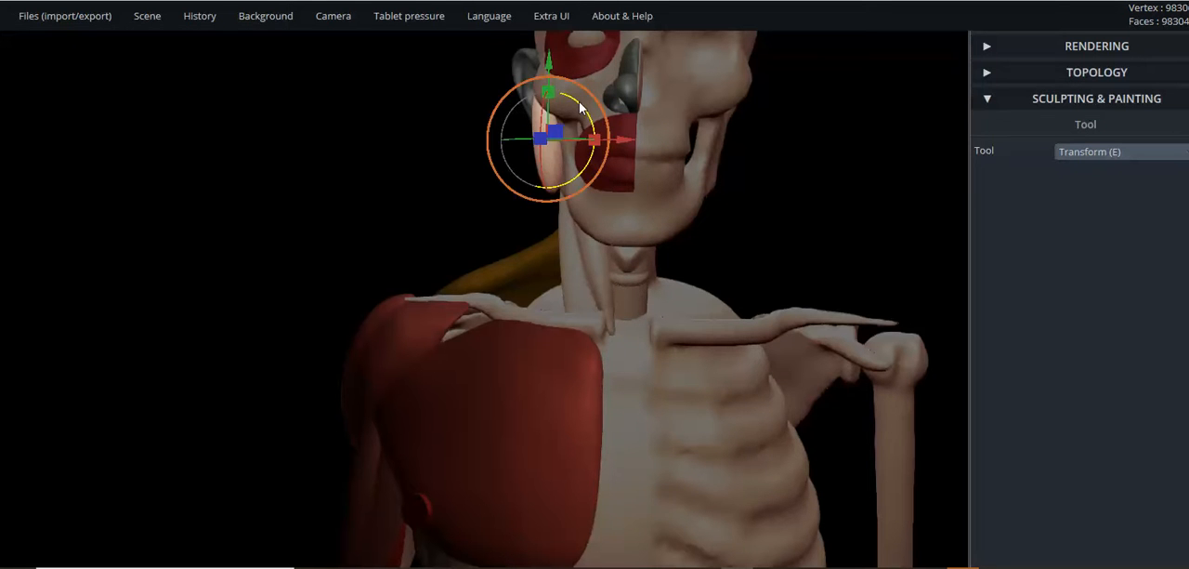
left_click_drag(580, 102, 571, 99)
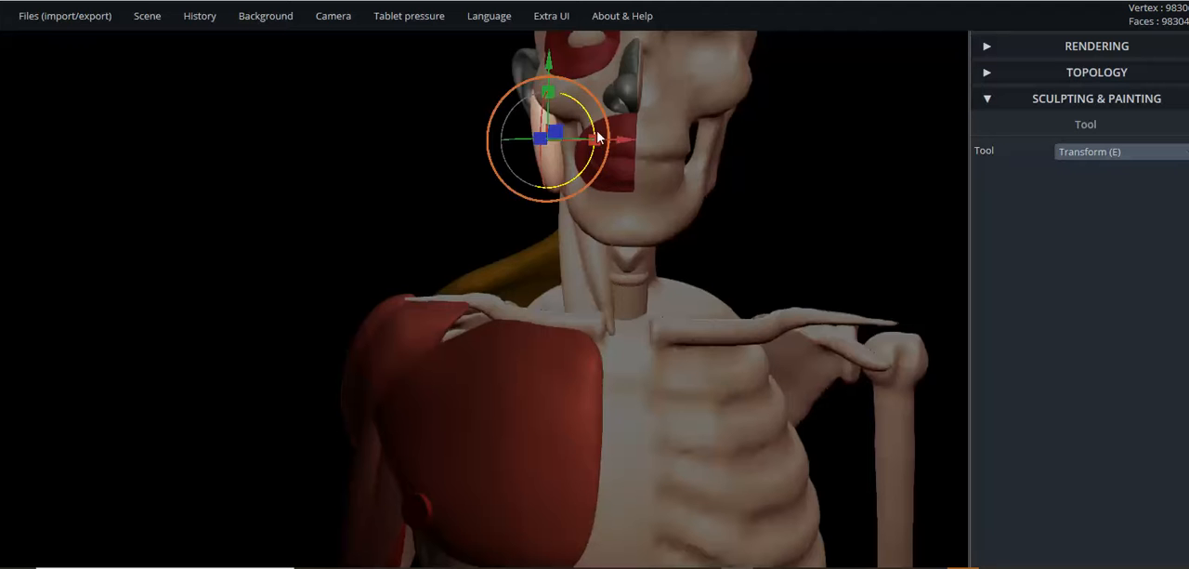
left_click_drag(622, 146, 627, 146)
- Examine the ellipsoid's placement in profile, selecting the skull, the ellipsoid and the ear in turn to compare them
left_click_drag(530, 153, 886, 180)
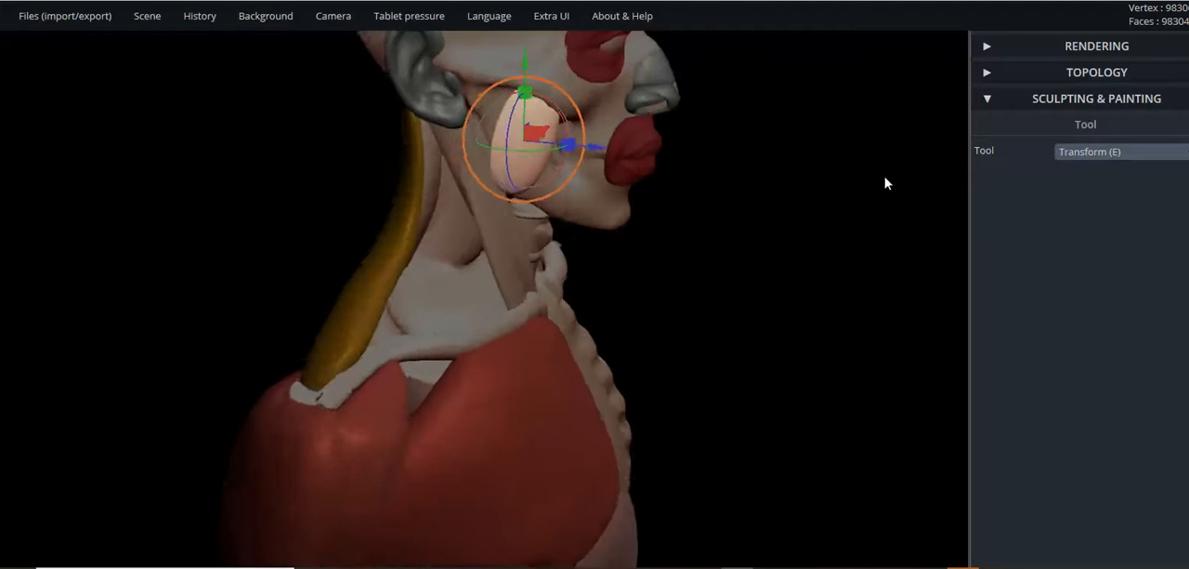
scroll(687, 207, "down", 5)
left_click_drag(676, 209, 746, 170)
middle_click_drag(692, 212, 709, 347)
scroll(509, 325, "up", 5)
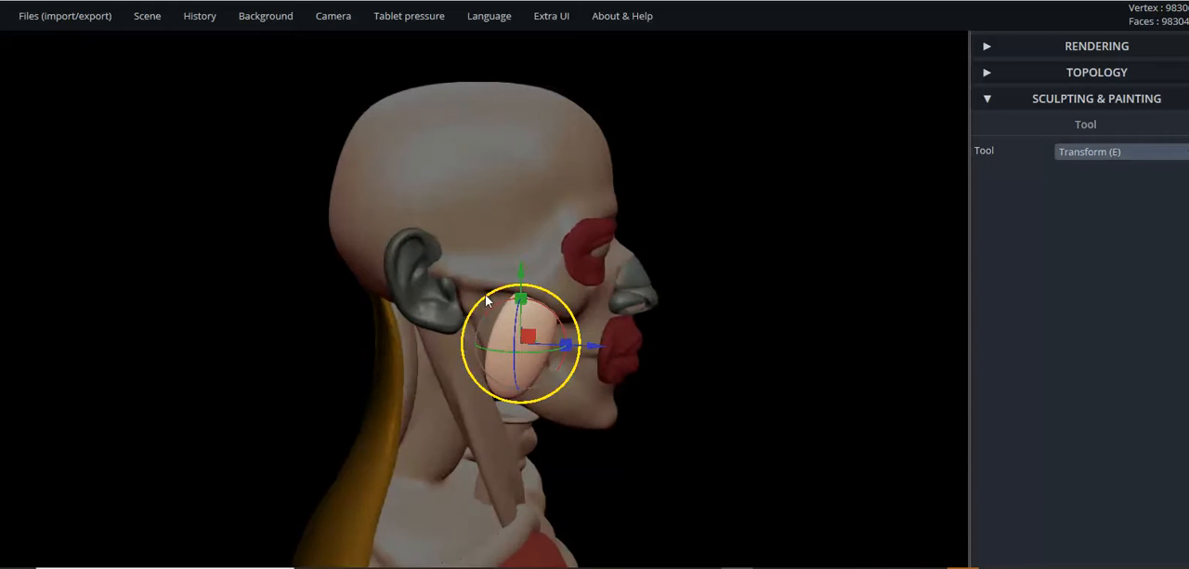
scroll(587, 303, "up", 2)
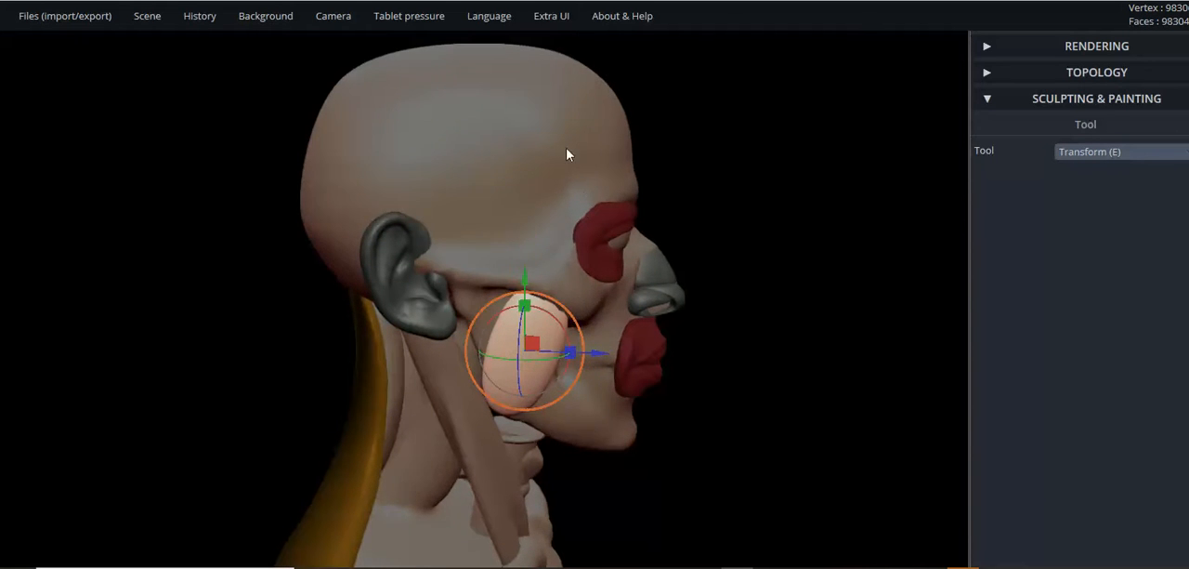
left_click(578, 185)
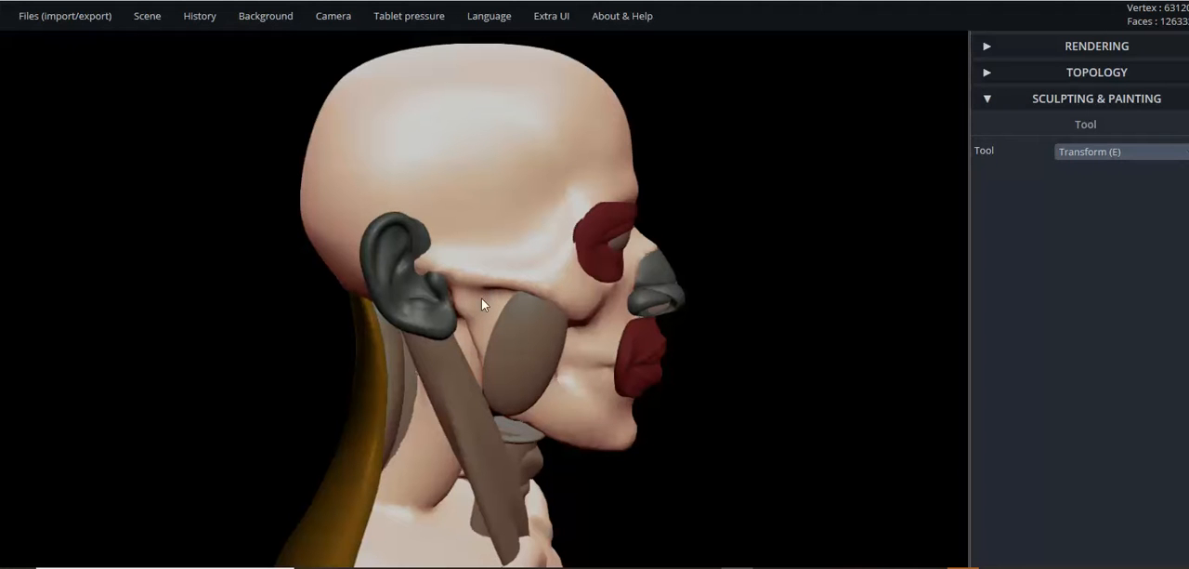
left_click(533, 341)
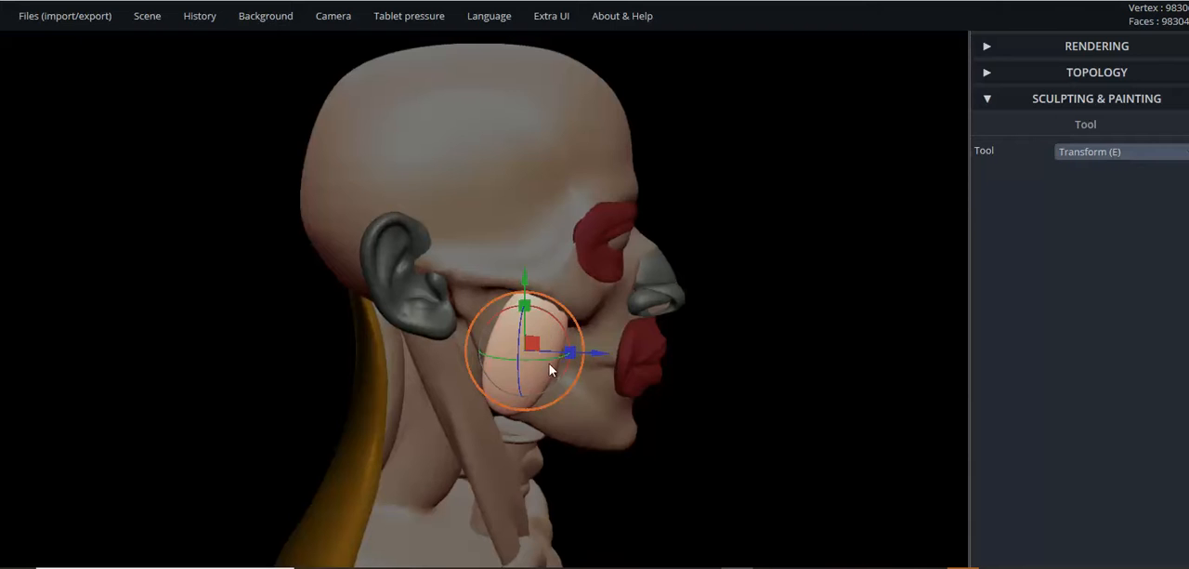
left_click(473, 292)
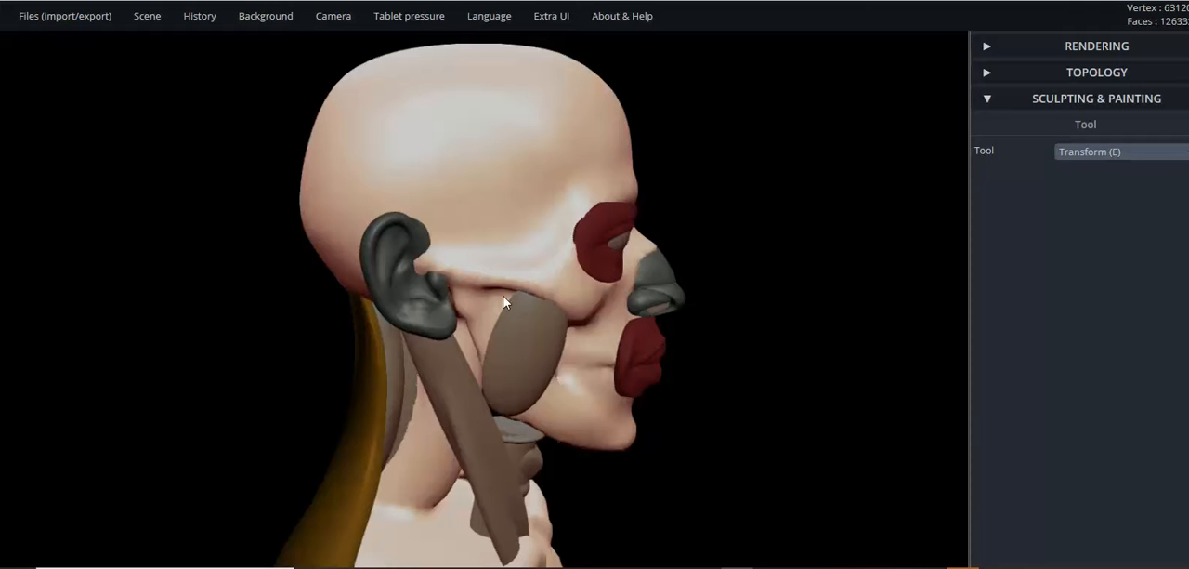
left_click(548, 321)
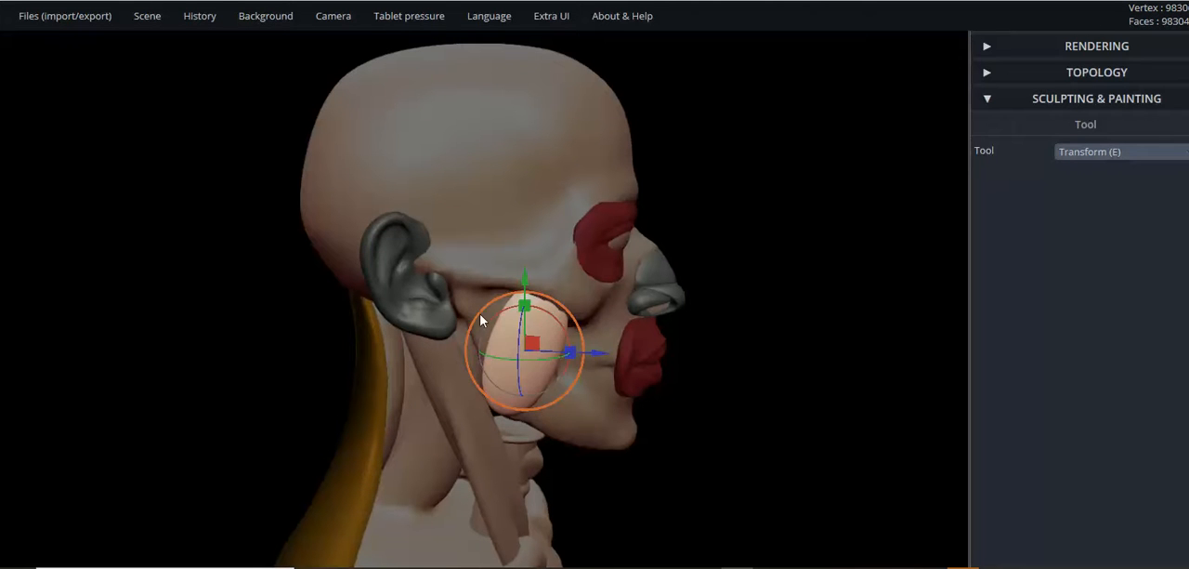
left_click(422, 303)
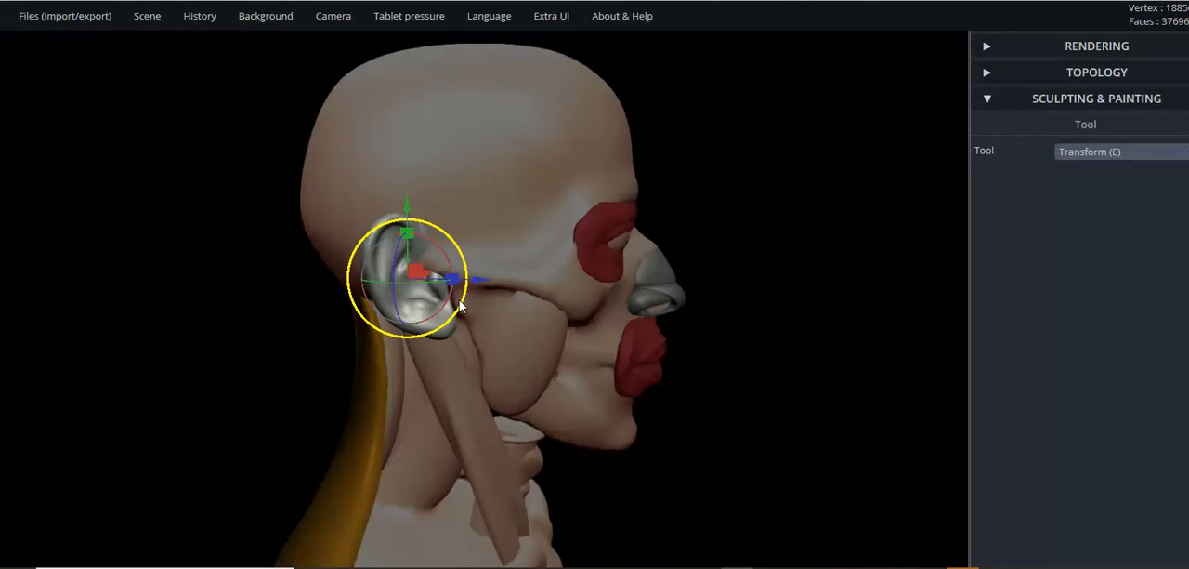
left_click(489, 317)
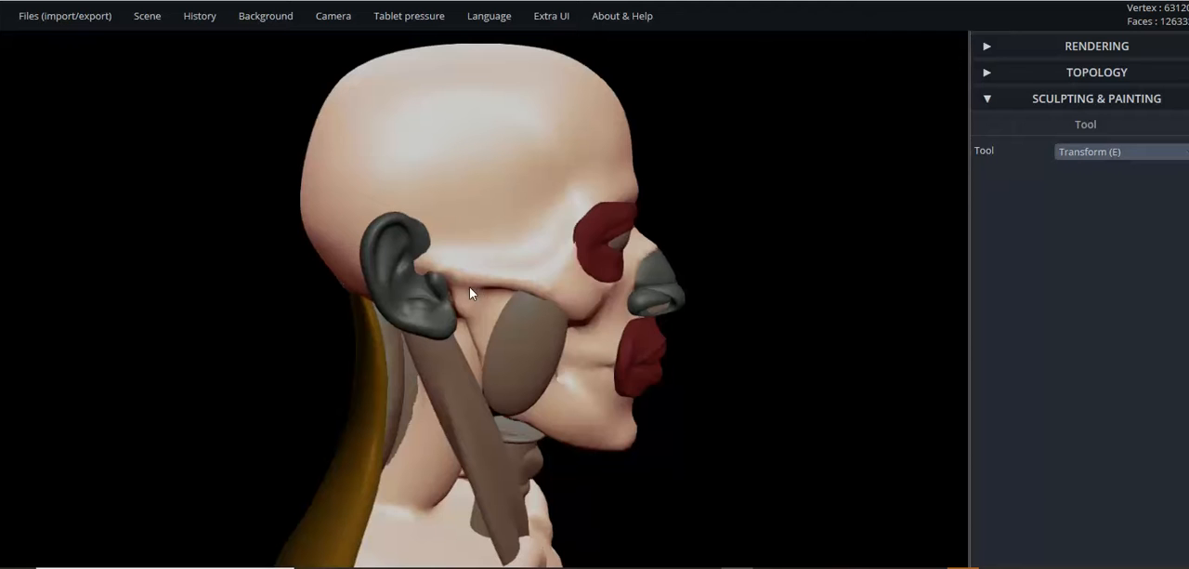
left_click(524, 324)
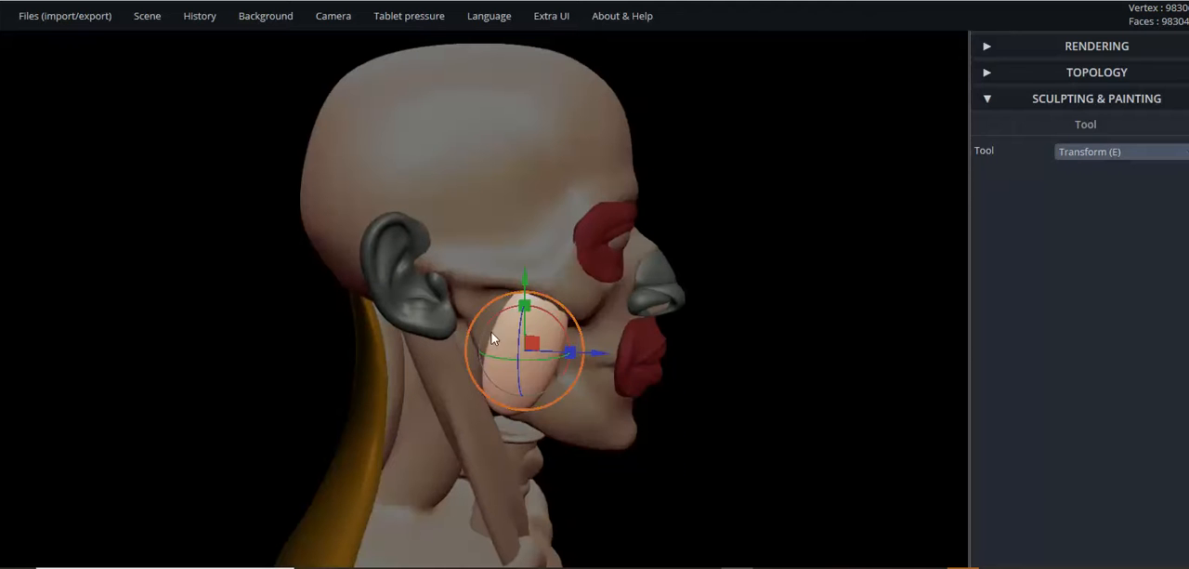
left_click(464, 297)
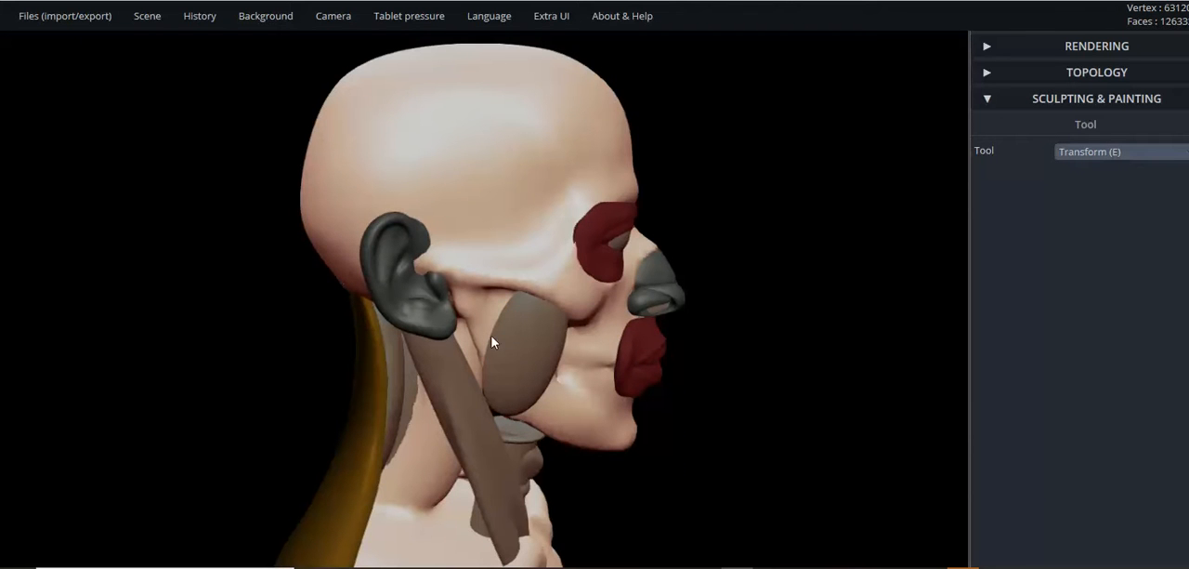
- Examine the temple, cheekbone and jaw ellipsoid in three-quarter and profile views
left_click_drag(827, 407, 452, 401)
left_click(490, 391)
right_click_drag(470, 362, 436, 356)
right_click_drag(492, 244, 402, 135)
left_click(443, 121)
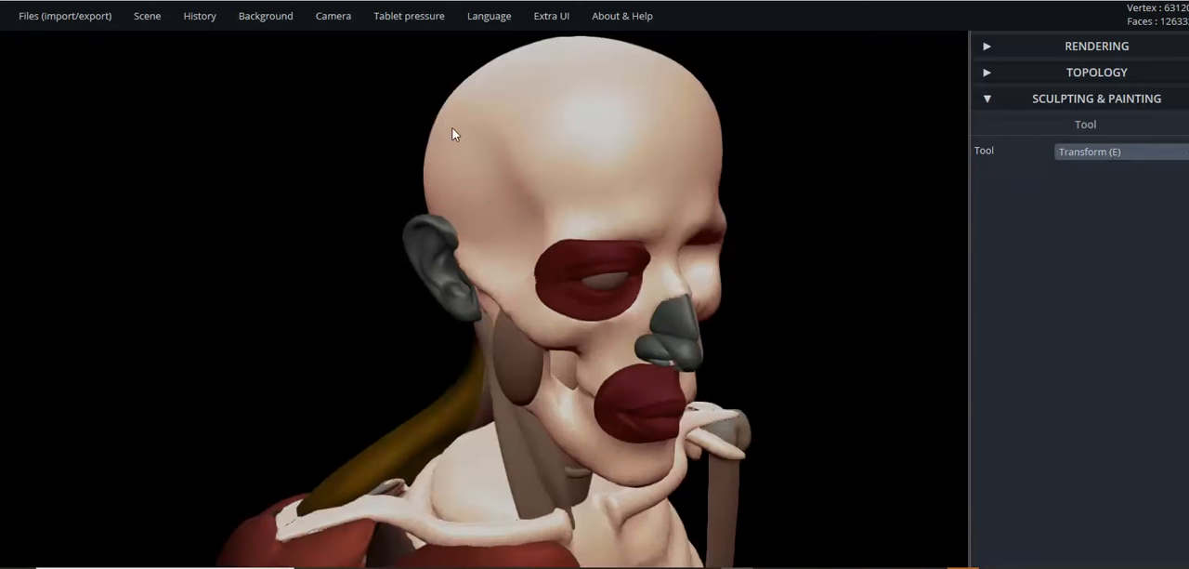
right_click_drag(462, 313, 445, 141)
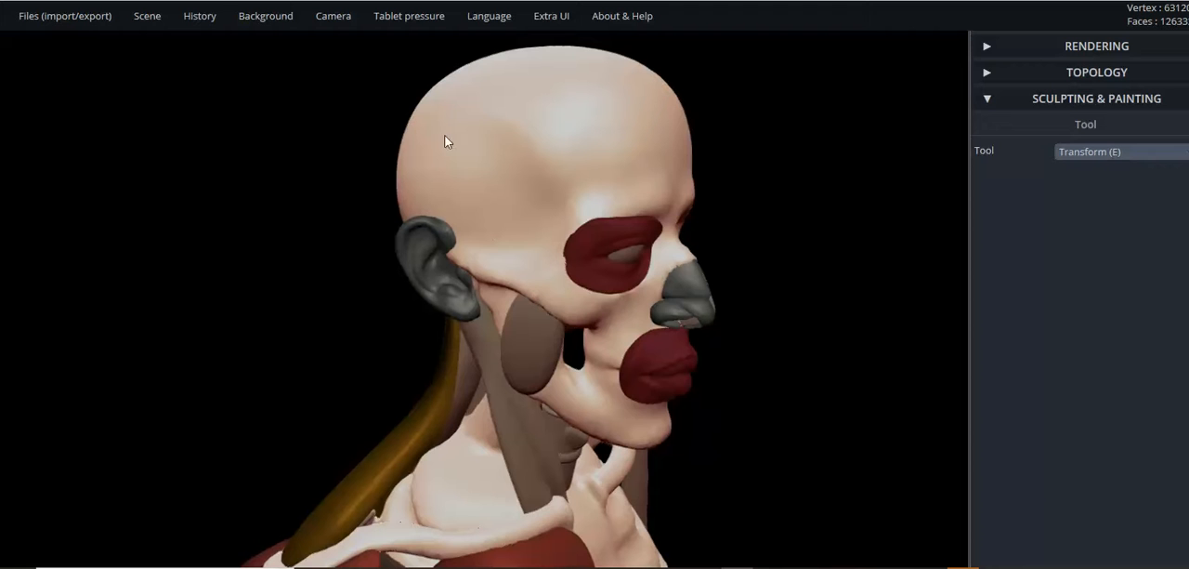
right_click_drag(465, 192, 499, 297)
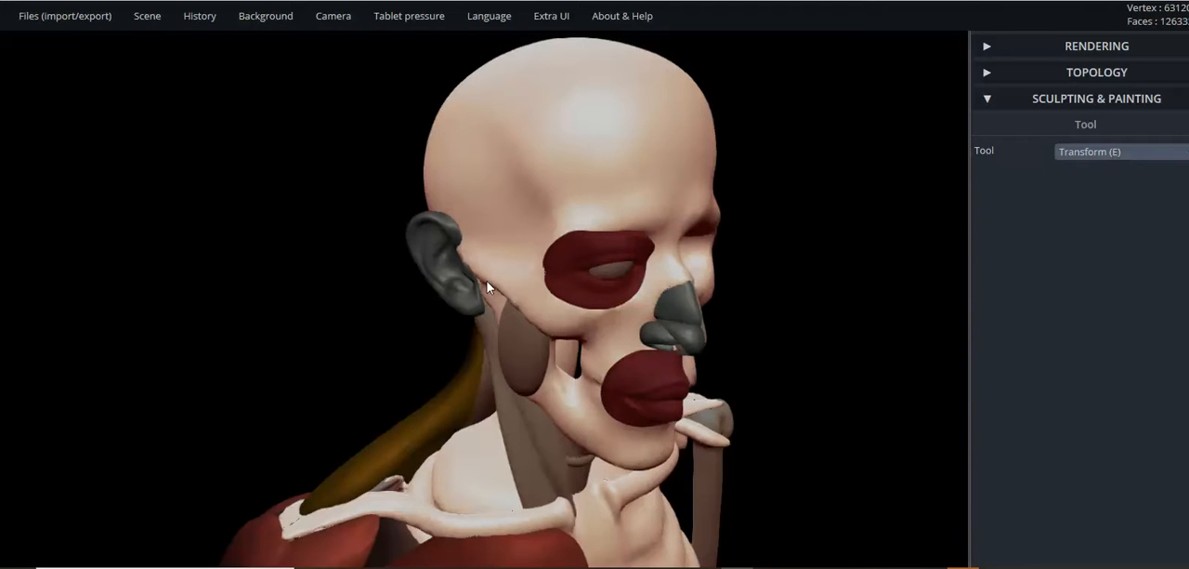
right_click_drag(514, 306, 580, 421)
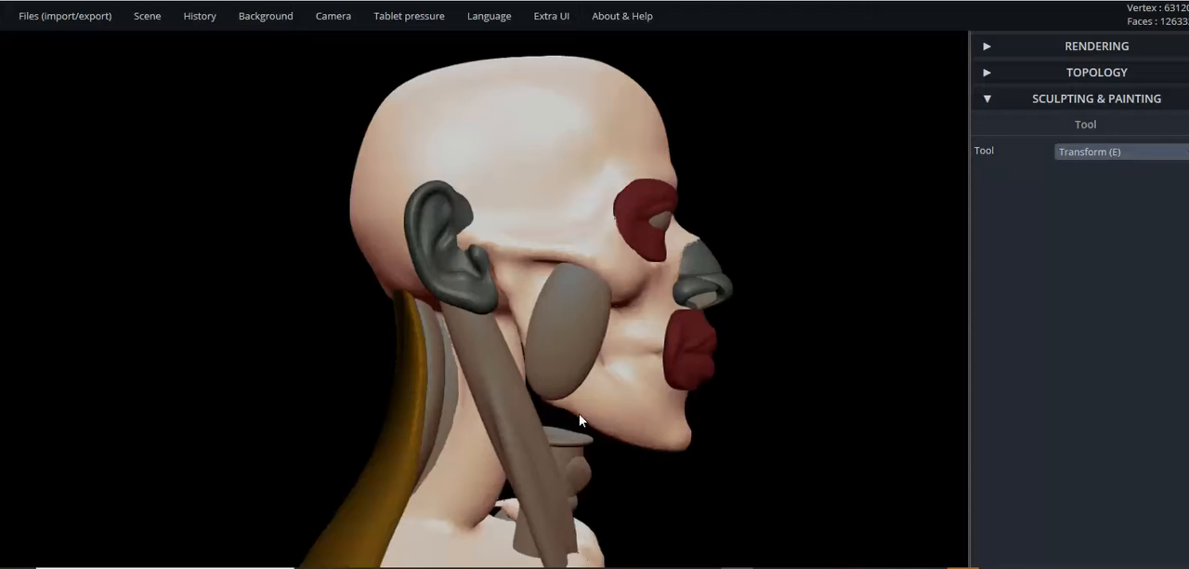
- Select the jaw ellipsoid and fine-tune its tilt against the jawbone in front and three-quarter views
right_click_drag(584, 411, 392, 388)
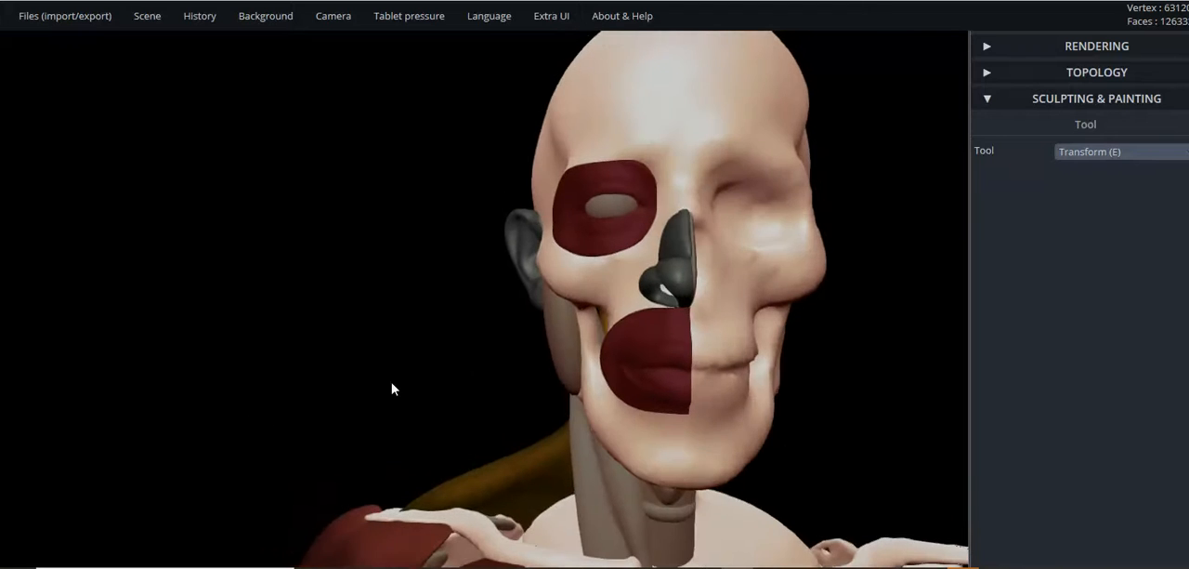
left_click(557, 339)
mouse_move(571, 372)
right_mouse_down()
mouse_move(528, 369)
mouse_move(563, 359)
right_mouse_up()
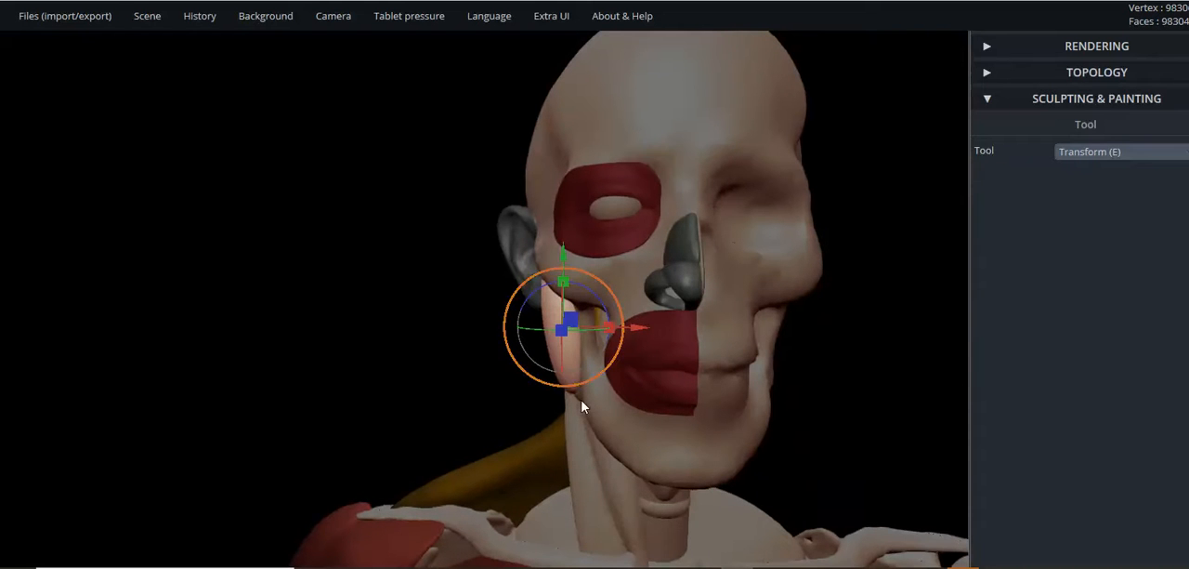
left_click_drag(539, 397, 646, 407)
scroll(405, 333, "down", 4)
left_click_drag(403, 331, 664, 333)
scroll(664, 333, "up", 5)
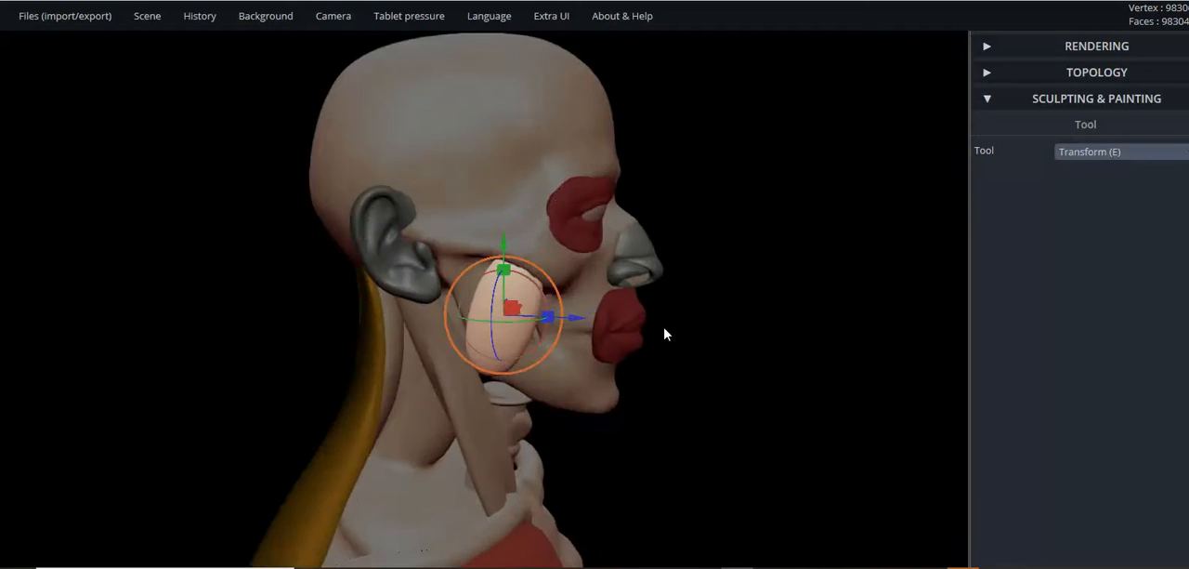
right_click_drag(523, 356, 341, 343)
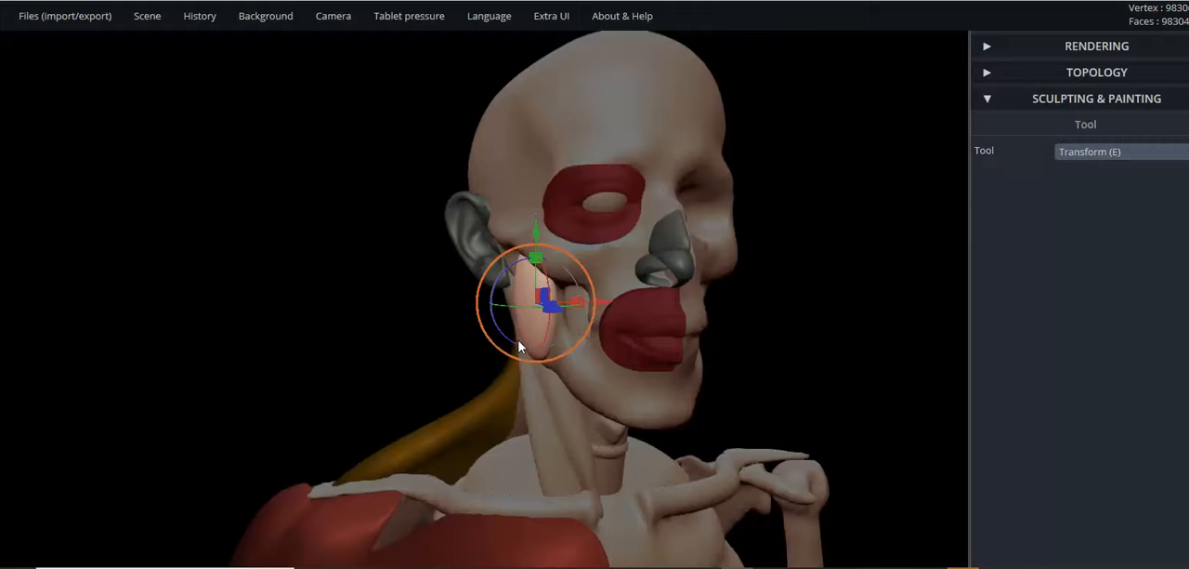
right_click_drag(518, 340, 493, 306)
- Examine the jaw ellipsoid's fit between cheekbone and jaw in profile, selecting the skull and the mouth muscle for comparison
right_click_drag(444, 344, 736, 387)
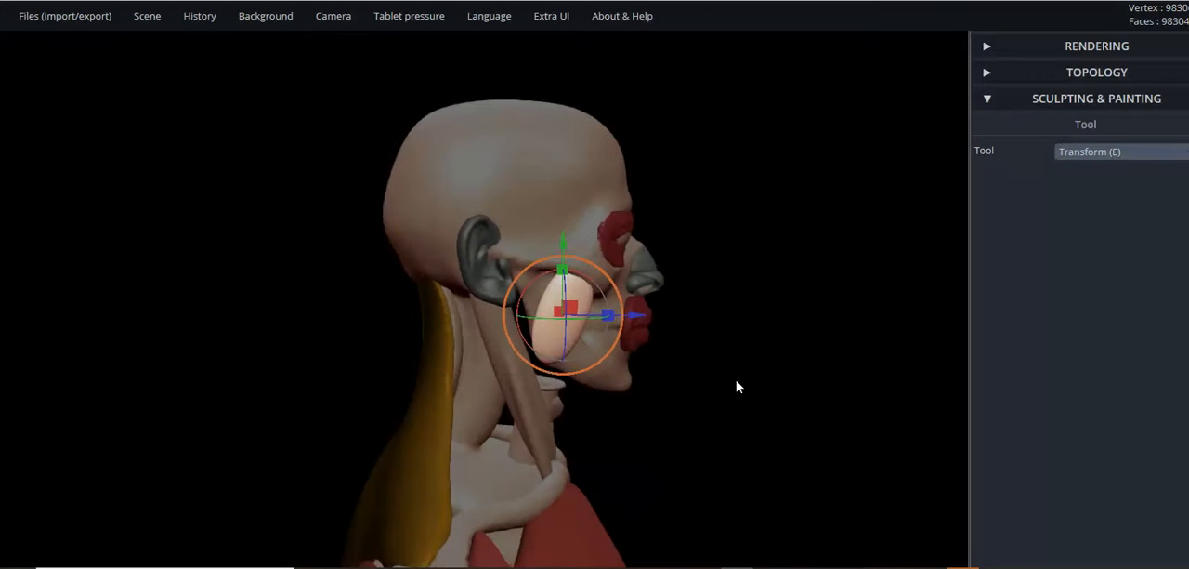
scroll(809, 269, "up", 3)
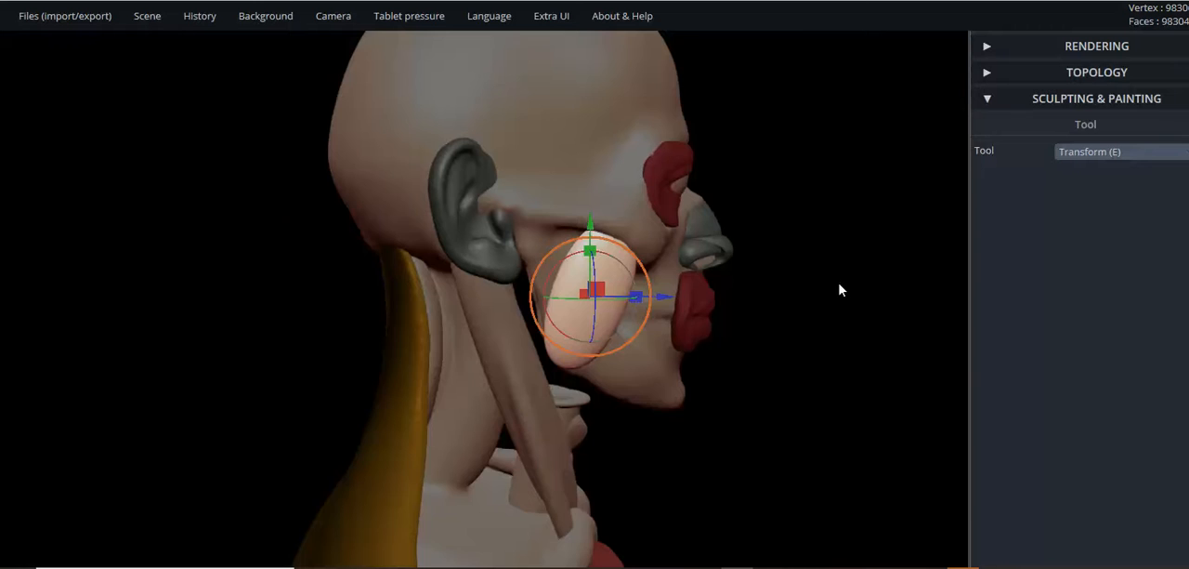
right_click_drag(839, 290, 816, 357)
left_click_drag(820, 337, 717, 314)
scroll(818, 324, "down", 3)
scroll(718, 309, "up", 2)
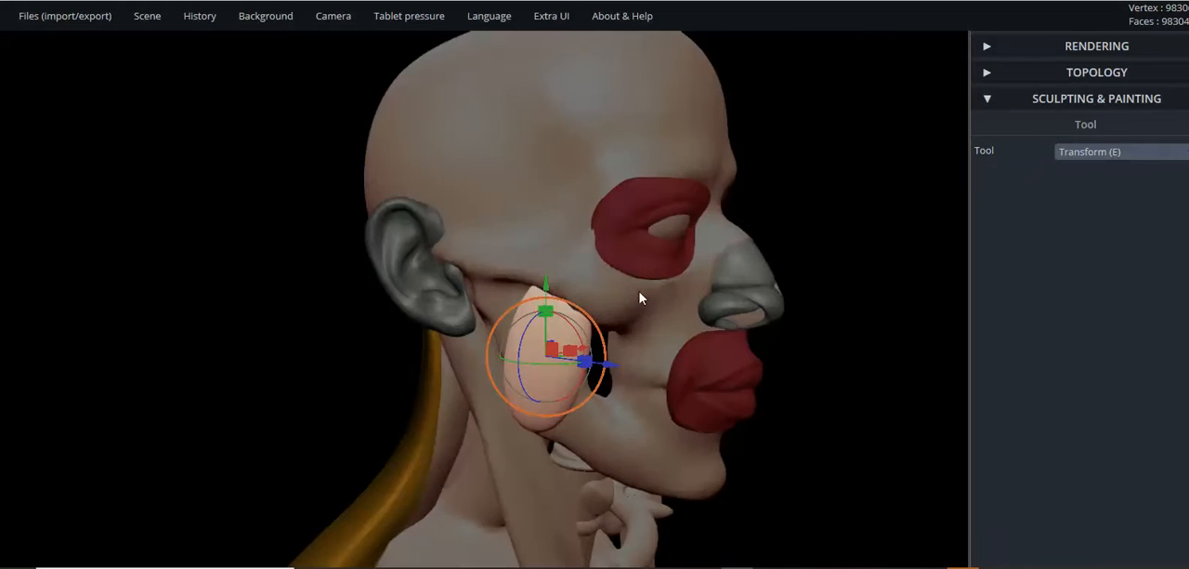
left_click(662, 308)
scroll(814, 282, "down", 2)
left_click_drag(745, 317, 762, 319)
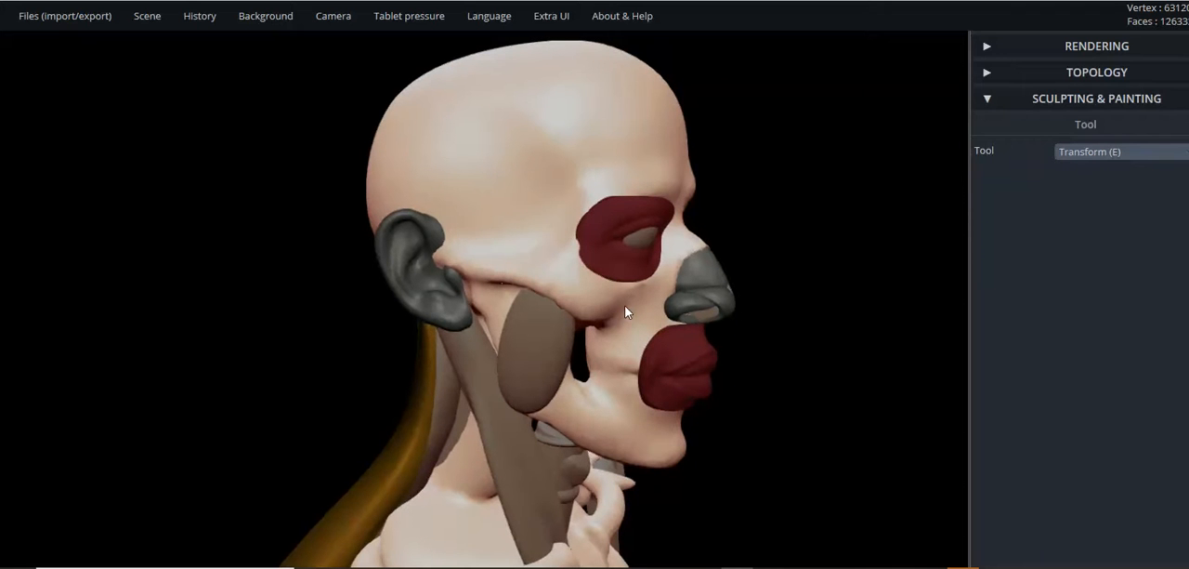
scroll(723, 387, "up", 2)
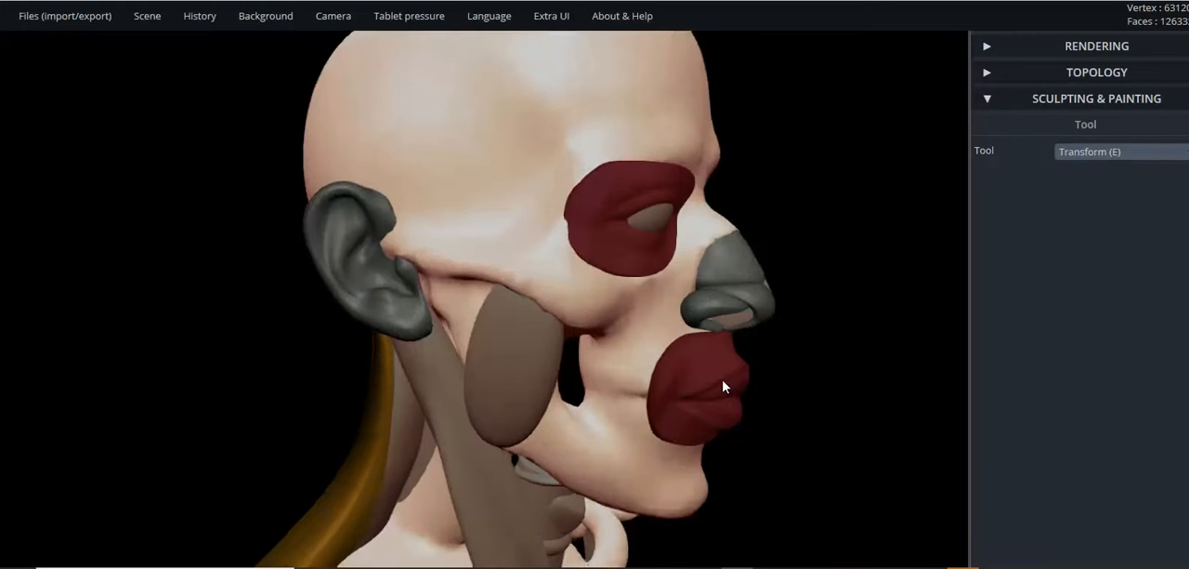
left_click(669, 401)
- Add a new sphere to the scene and raise it from the pelvis to the level of the neck
left_click_drag(786, 393, 311, 117)
mouse_move(153, 33)
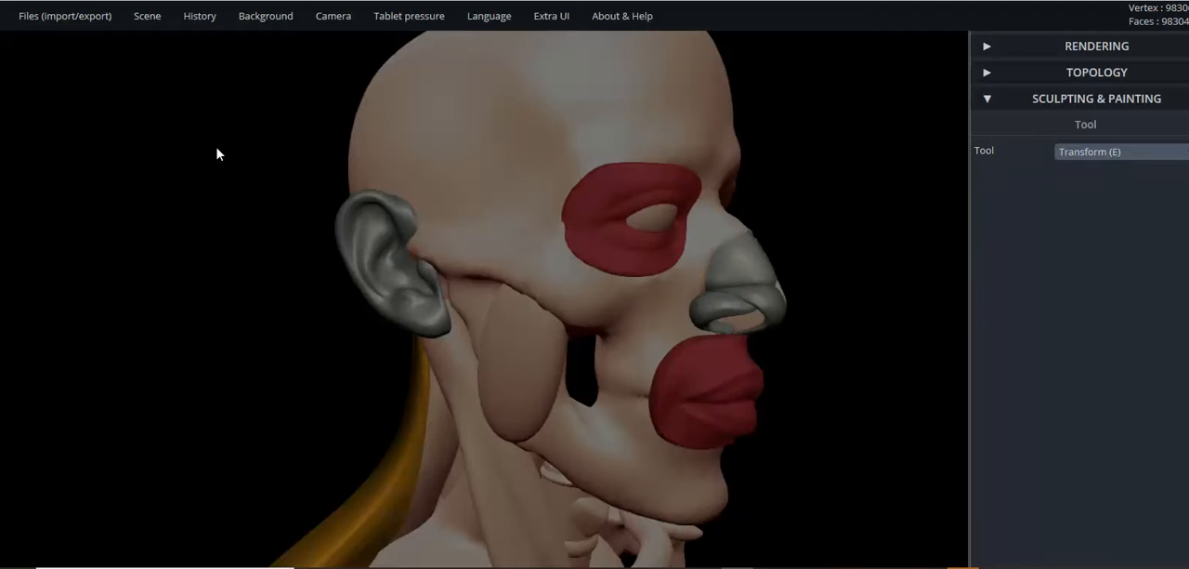
scroll(212, 157, "down", 6)
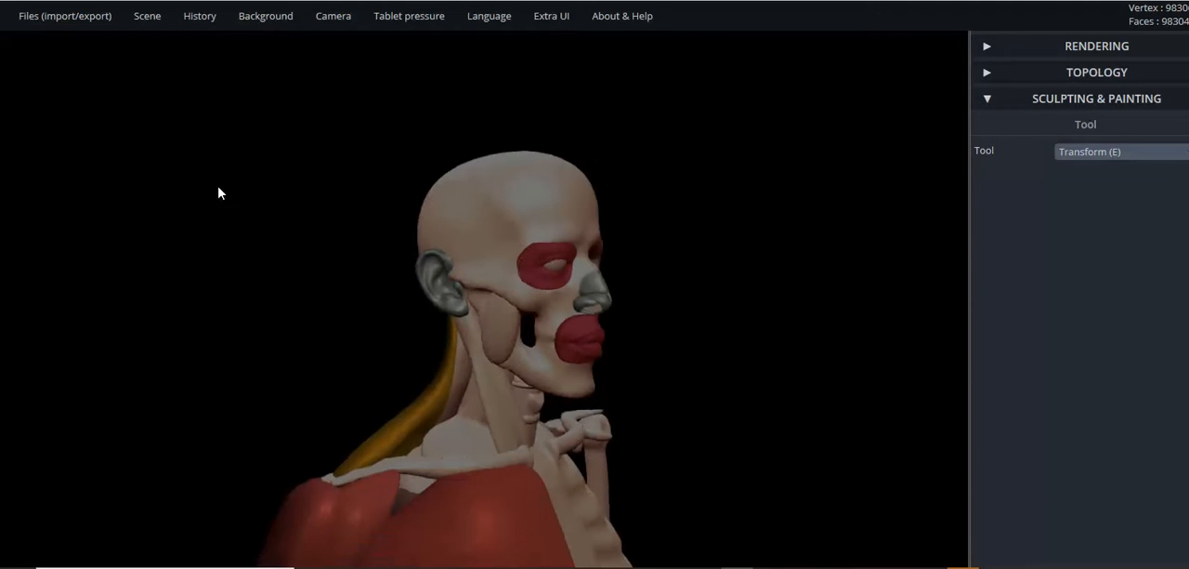
scroll(233, 195, "down", 4)
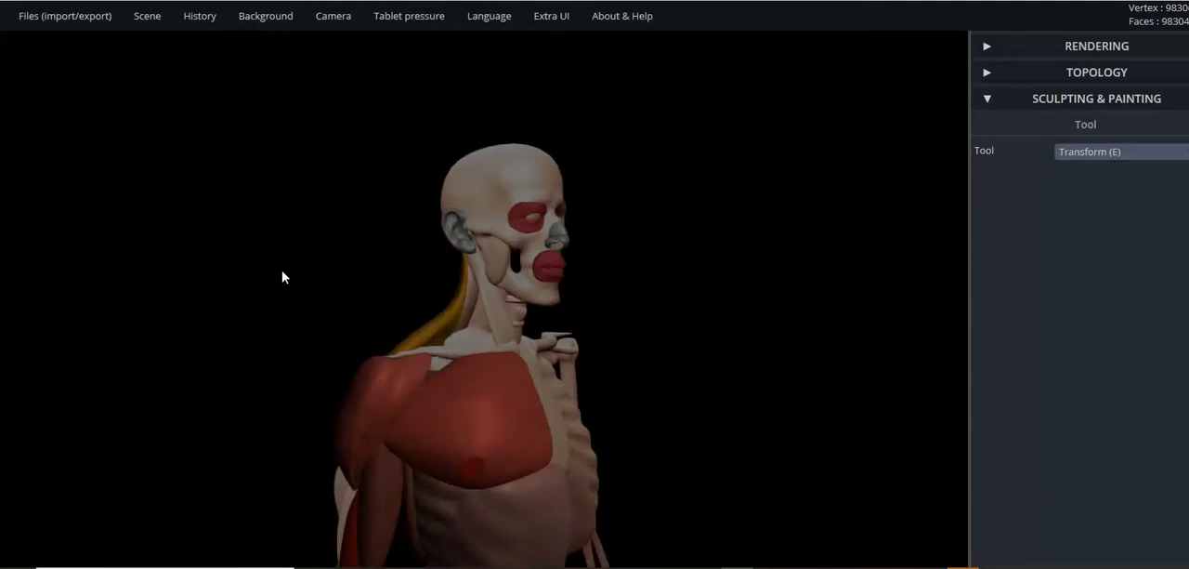
middle_click_drag(300, 400, 304, 297)
scroll(305, 321, "down", 4)
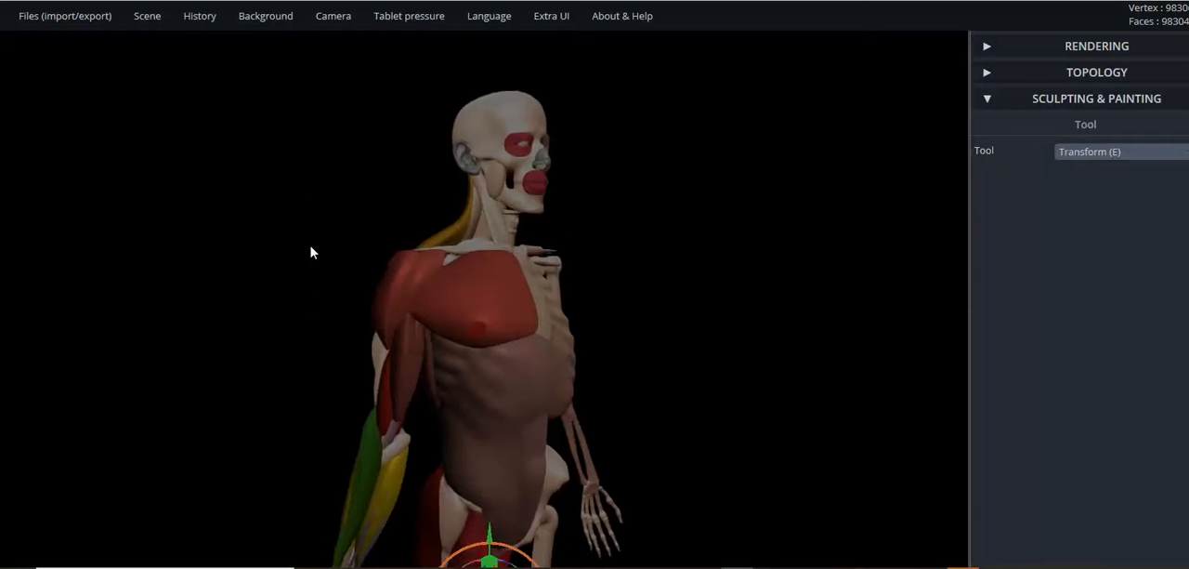
middle_click_drag(354, 404, 361, 296)
left_click_drag(494, 436, 503, 42)
scroll(674, 172, "up", 6)
middle_click_drag(742, 299, 792, 416)
left_click_drag(464, 304, 465, 151)
scroll(674, 329, "down", 2)
- Position the new sphere beside the neck and scale it down uniformly to a small ball
left_click_drag(776, 334, 670, 314)
left_click_drag(701, 275, 550, 235)
scroll(324, 243, "up", 4)
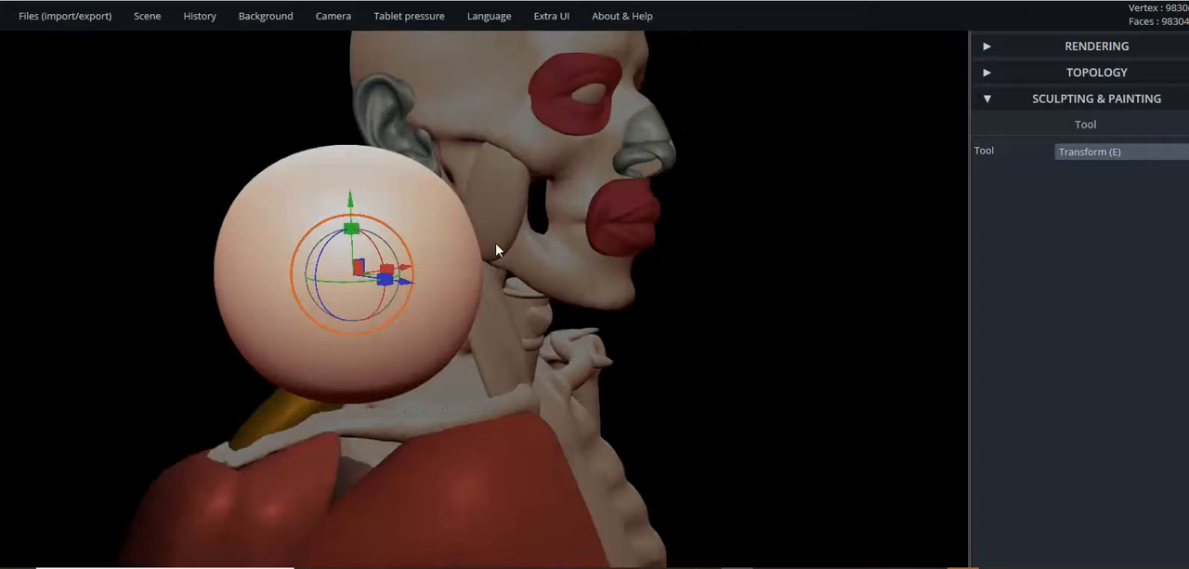
scroll(400, 247, "up", 3)
left_click_drag(385, 241, 388, 264)
scroll(341, 280, "up", 3)
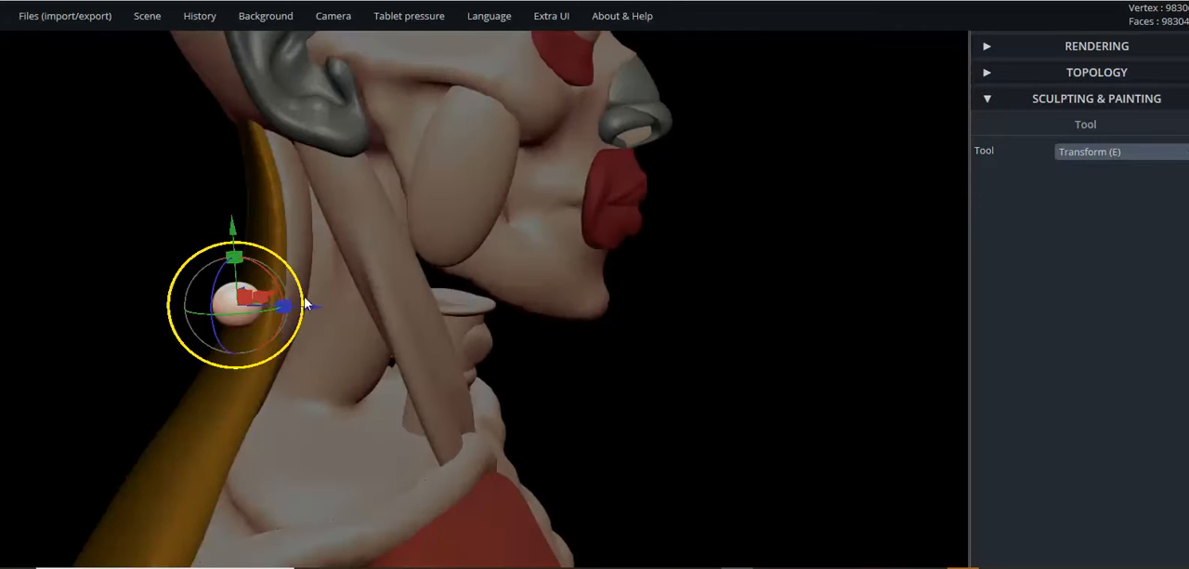
left_click_drag(310, 312, 462, 366)
scroll(681, 347, "up", 3)
scroll(676, 353, "down", 3)
scroll(394, 336, "up", 3)
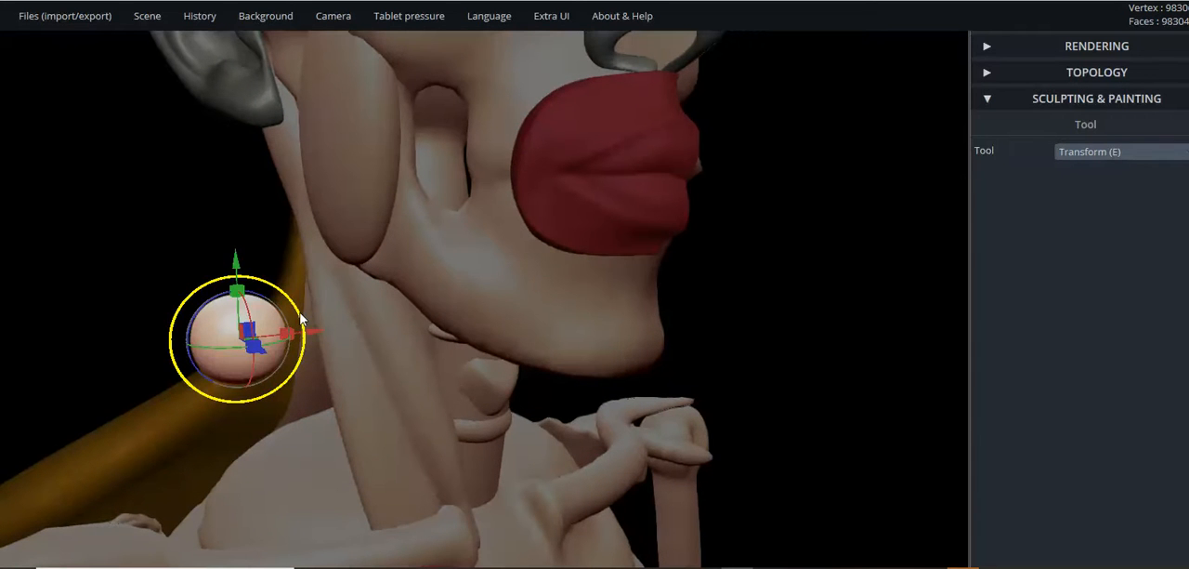
left_click_drag(299, 317, 263, 333)
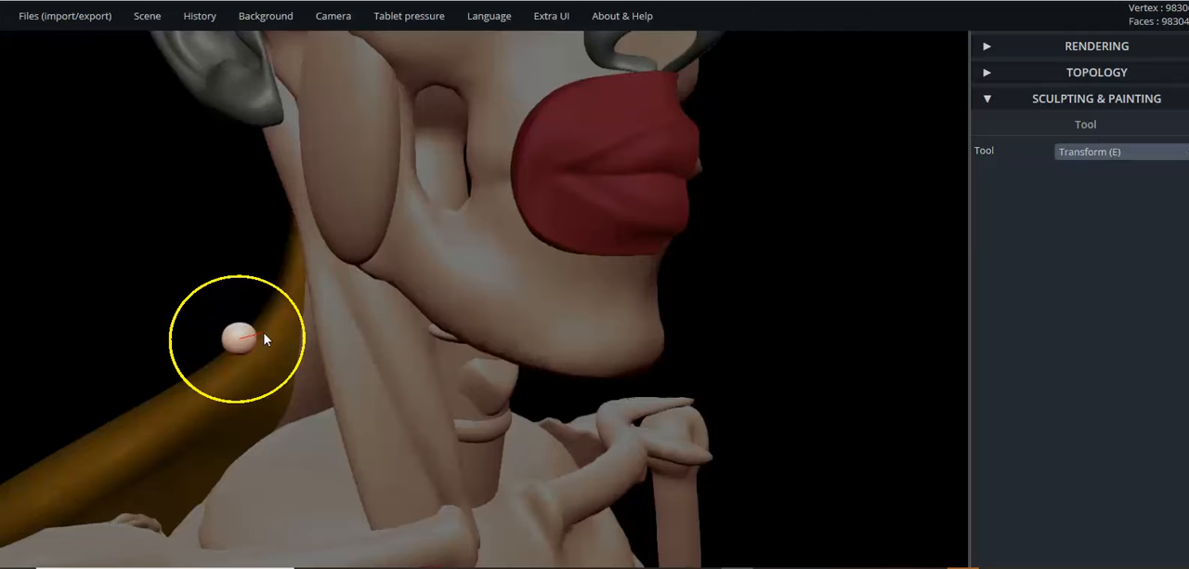
- Move the small ball forward along the jaw and up to the front of the mouth
left_click_drag(240, 269, 236, 210)
right_click_drag(197, 242, 416, 298)
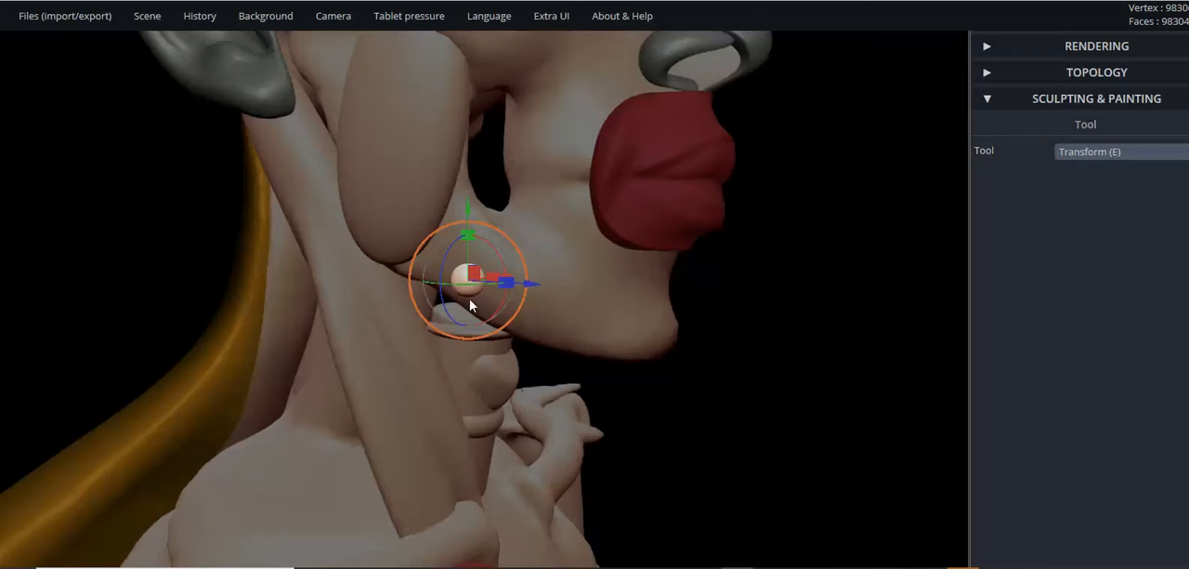
left_click_drag(529, 284, 685, 284)
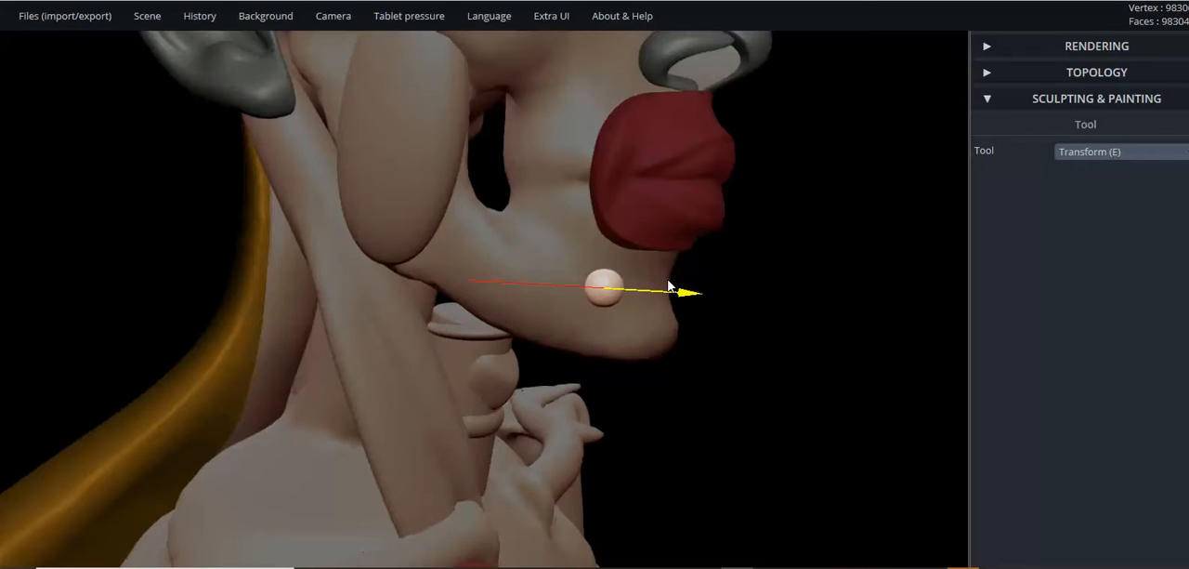
left_click_drag(605, 217, 605, 88)
scroll(740, 306, "up", 3)
scroll(741, 306, "down", 3)
right_click_drag(741, 313, 376, 351)
left_click_drag(275, 350, 570, 240)
left_click_drag(499, 243, 498, 130)
right_click_drag(498, 130, 698, 201)
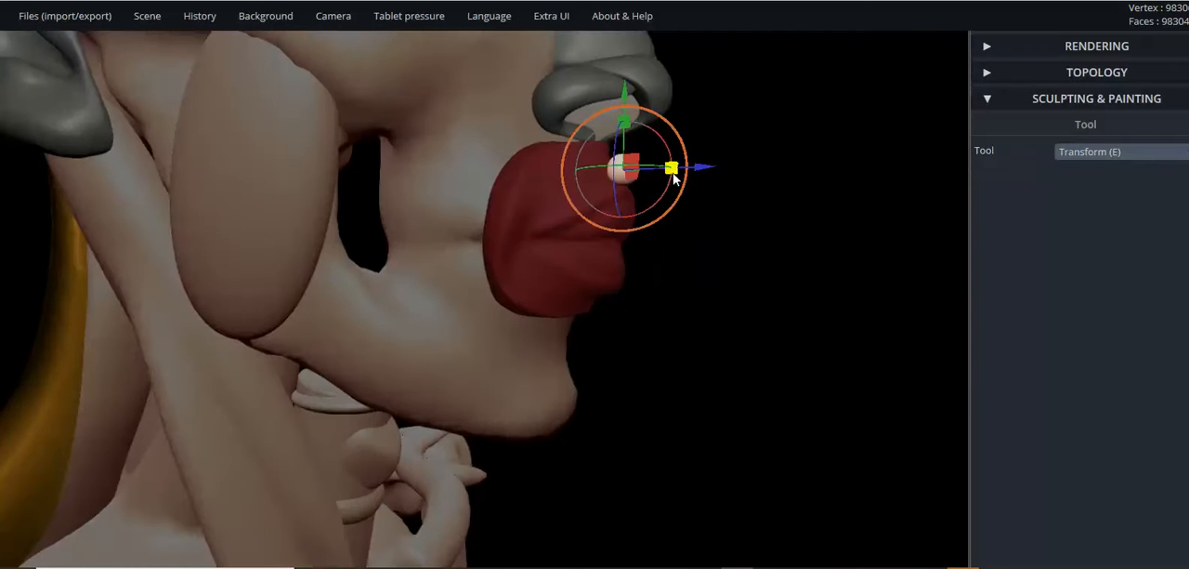
- Shift the small ball back and inward to sit on the corner of the mouth muscle
left_click_drag(639, 156, 508, 217)
right_click_drag(563, 255, 446, 264)
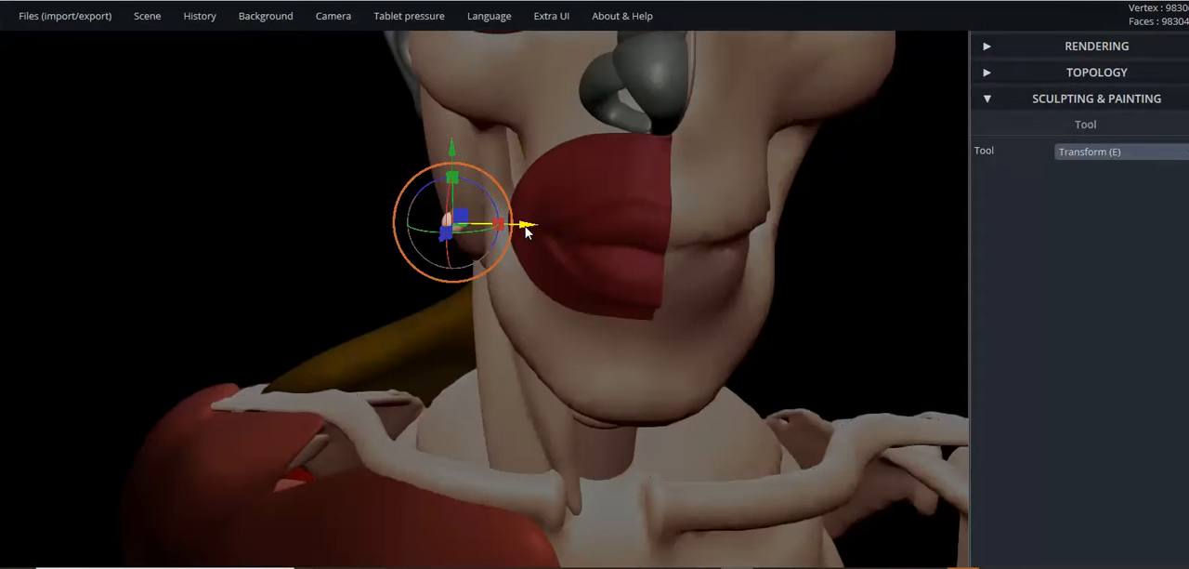
left_click_drag(535, 229, 597, 221)
right_click_drag(596, 220, 812, 199)
scroll(534, 245, "up", 5)
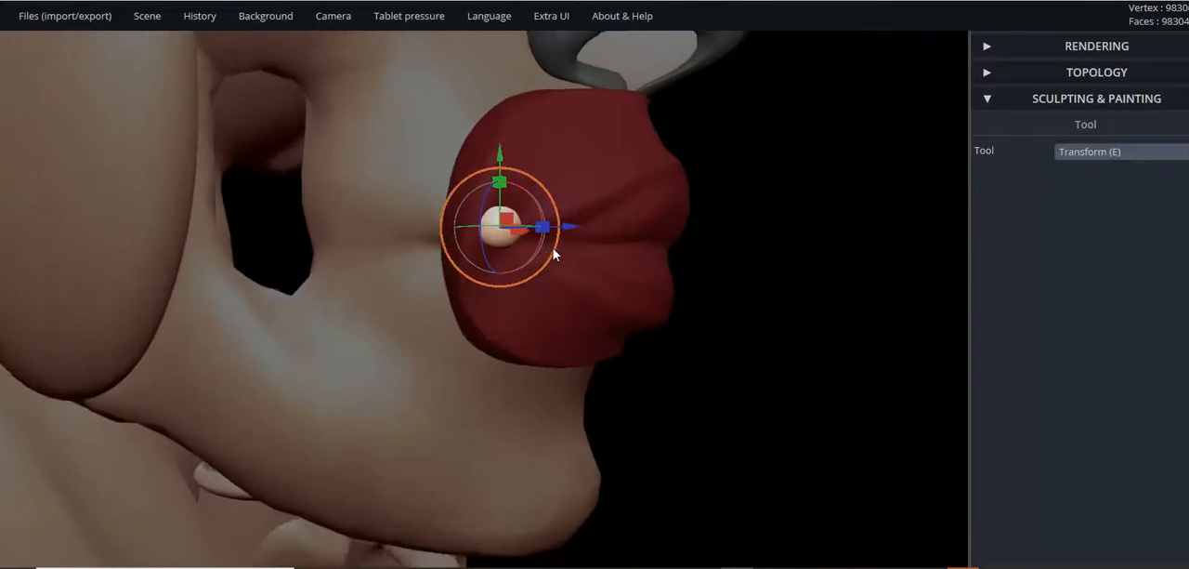
right_click_drag(556, 254, 603, 262)
- Stretch the ball vertically into an upright oval and seat it against the corner of the mouth
left_click_drag(578, 232, 556, 198)
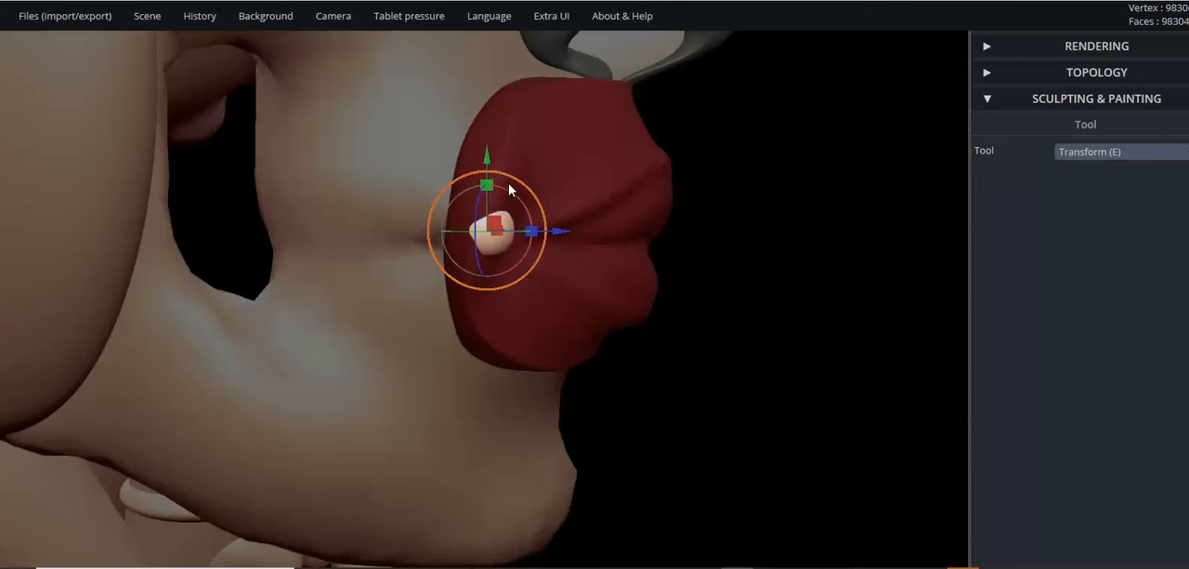
mouse_move(487, 186)
left_mouse_down()
mouse_move(500, 156)
mouse_move(503, 191)
left_mouse_up()
right_click_drag(463, 243, 220, 252)
scroll(359, 239, "up", 5)
right_click_drag(469, 236, 716, 228)
left_click_drag(707, 176, 704, 227)
right_click_drag(704, 228, 665, 218)
left_click_drag(665, 206, 689, 224)
- Switch to the Brush tool and keep the small oval at the mouth corner as the selected object
right_click_drag(688, 224, 352, 275)
scroll(386, 269, "down", 3)
scroll(422, 271, "up", 8)
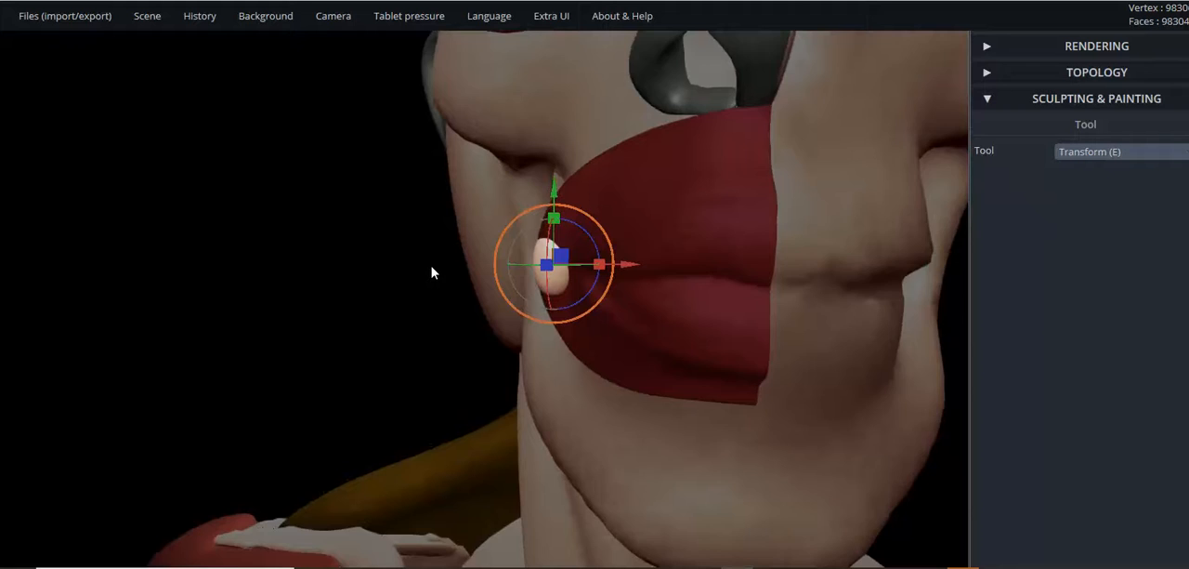
scroll(502, 276, "up", 2)
right_click_drag(573, 315, 659, 316)
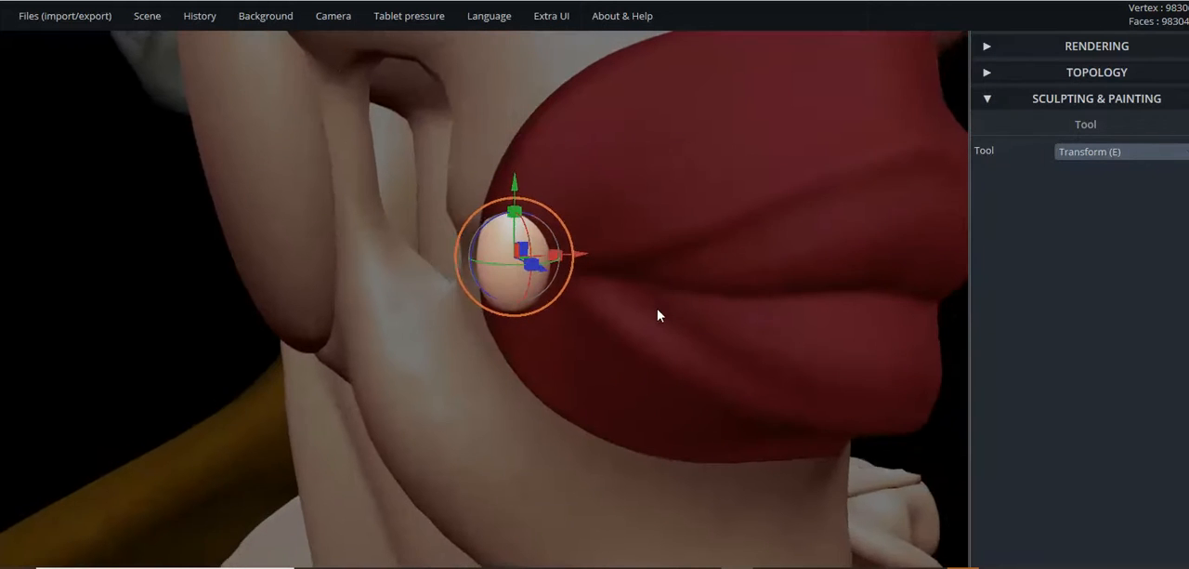
left_click(1085, 158)
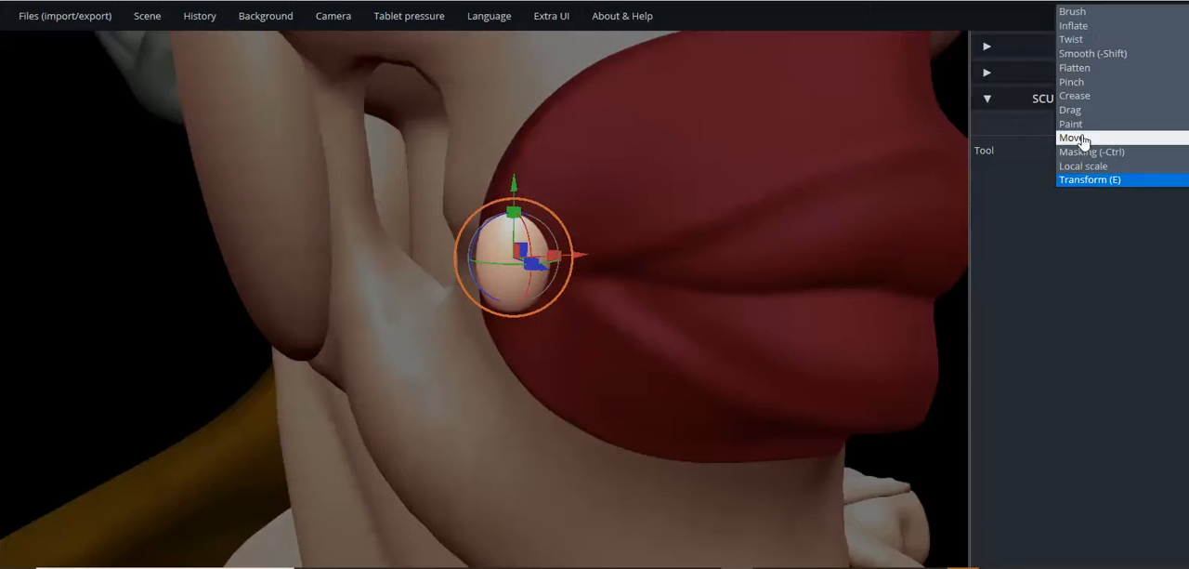
left_click(1076, 17)
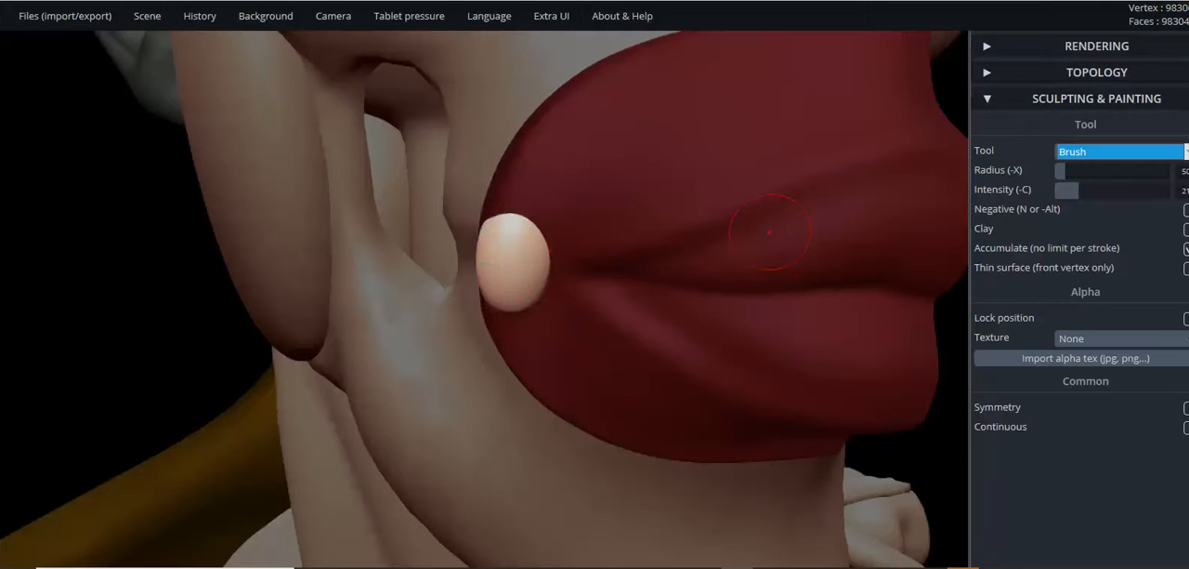
scroll(703, 315, "down", 3)
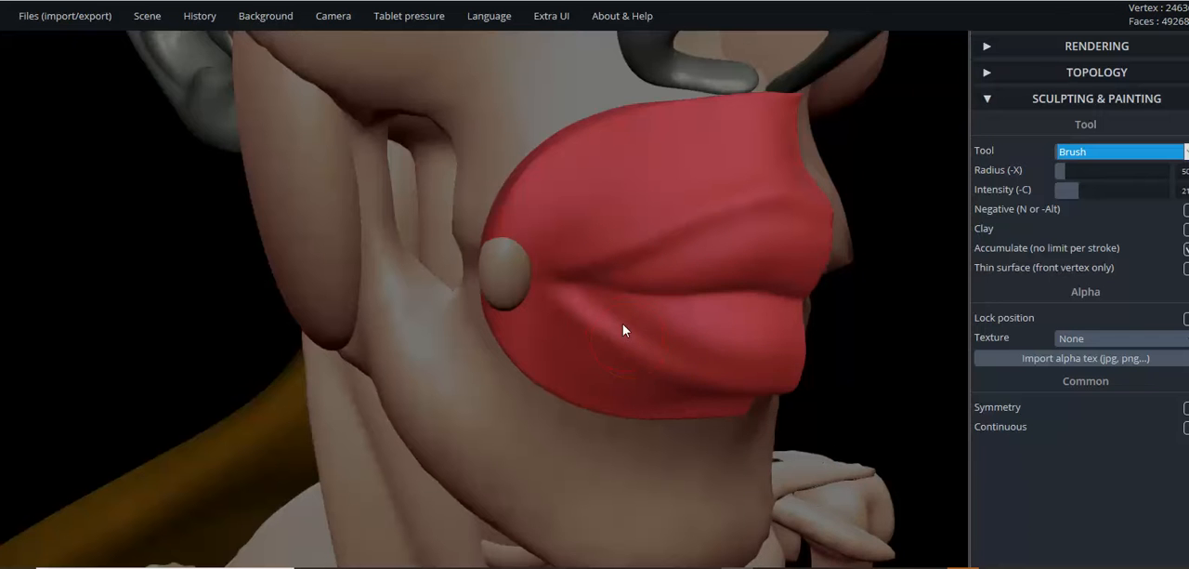
scroll(627, 338, "up", 2)
left_click(493, 266)
- Examine how the small oval sits on the corner of the mouth from profile and three-quarter views
scroll(600, 326, "down", 3)
mouse_move(594, 326)
right_mouse_down()
mouse_move(568, 328)
mouse_move(767, 298)
mouse_move(768, 314)
mouse_move(685, 318)
right_mouse_up()
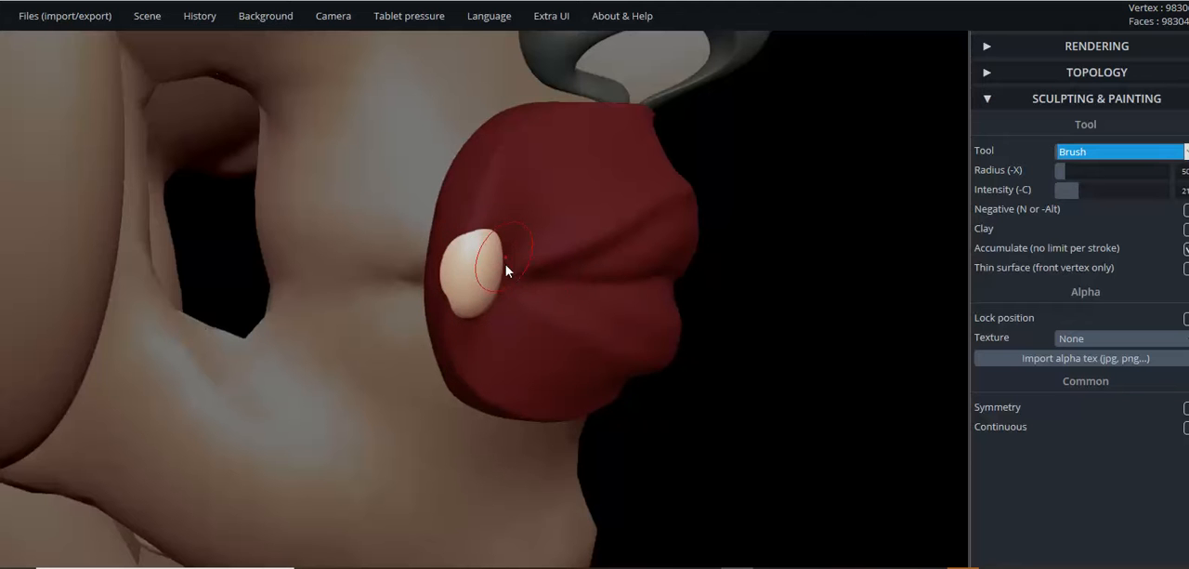
mouse_move(578, 332)
right_mouse_down()
mouse_move(523, 340)
mouse_move(467, 493)
mouse_move(545, 313)
mouse_move(443, 324)
mouse_move(463, 321)
right_mouse_up()
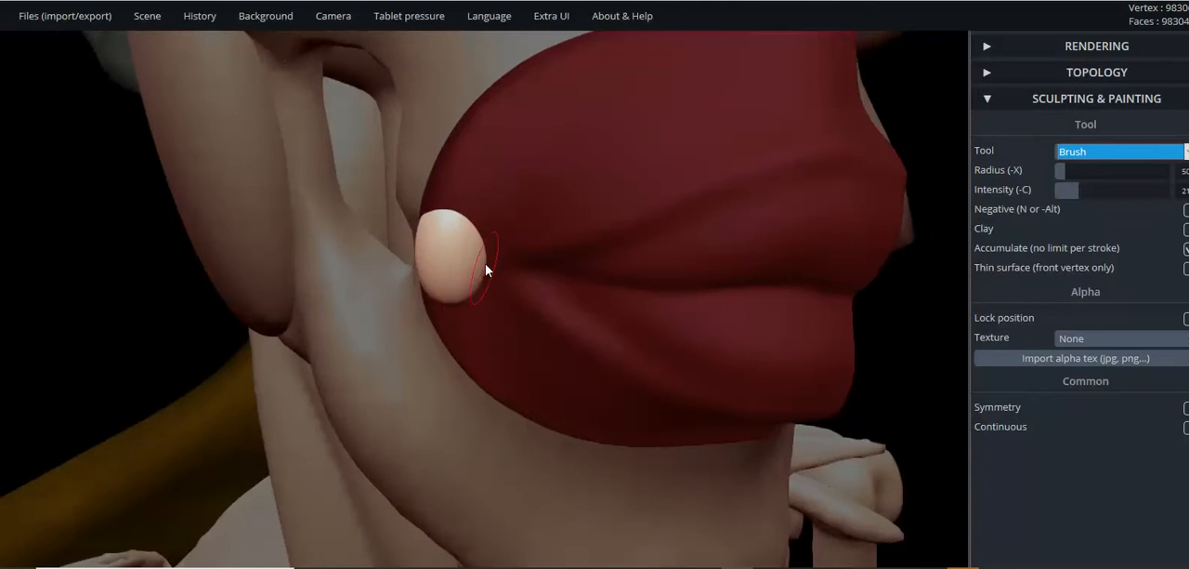
right_click_drag(584, 302, 502, 274)
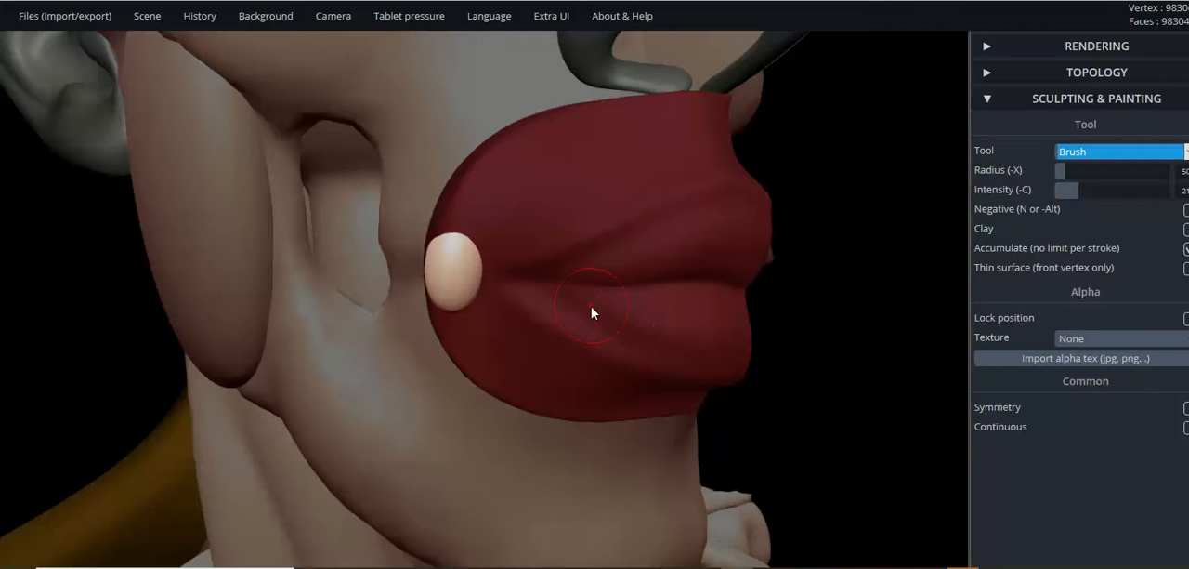
scroll(584, 300, "down", 1)
scroll(584, 299, "up", 4)
mouse_move(583, 298)
right_mouse_down()
mouse_move(481, 300)
mouse_move(645, 305)
right_mouse_up()
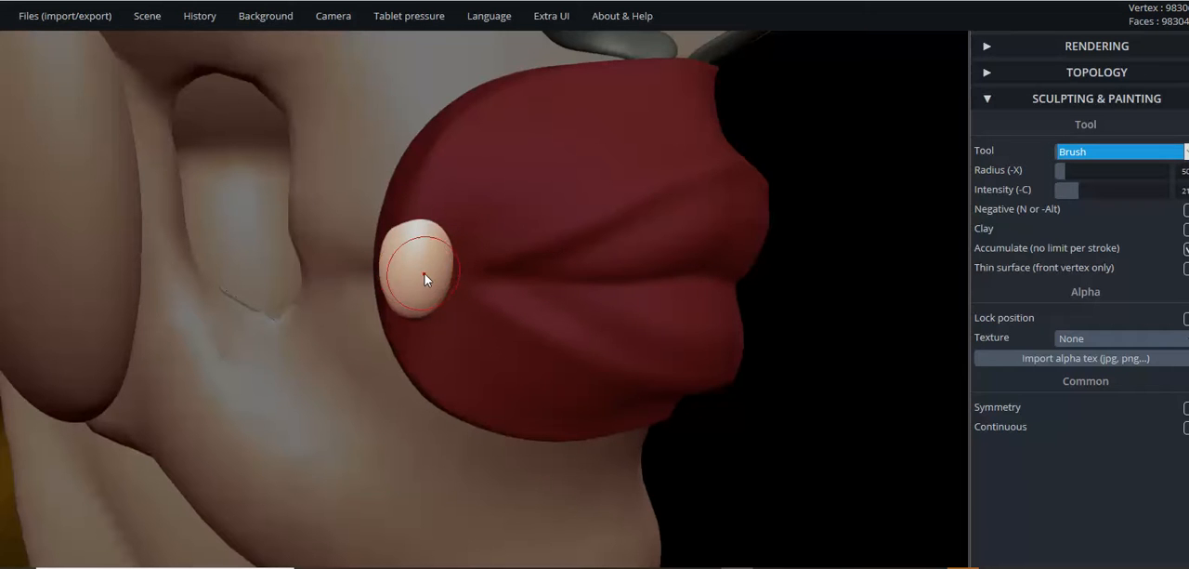
scroll(473, 251, "down", 3)
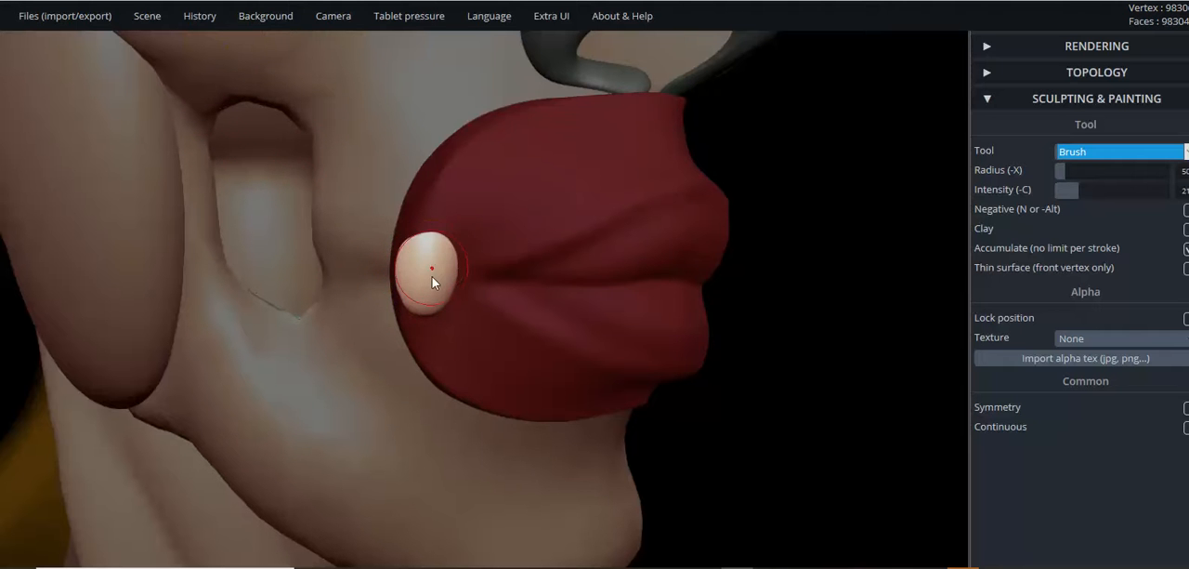
scroll(460, 268, "up", 3)
right_click_drag(460, 270, 585, 299)
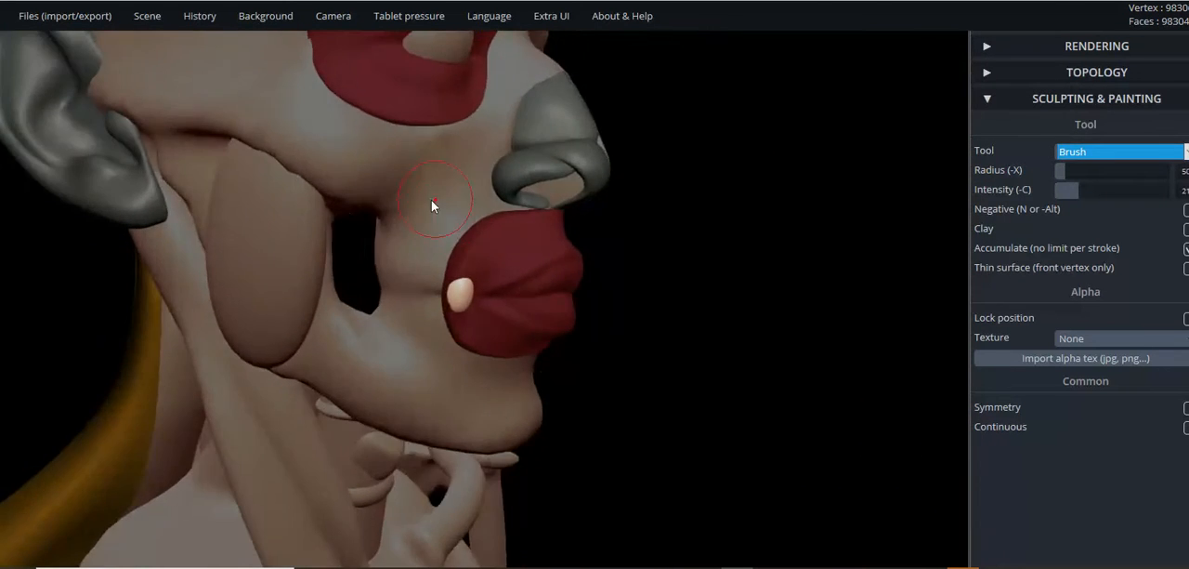
right_click_drag(432, 204, 417, 211)
mouse_move(135, 11)
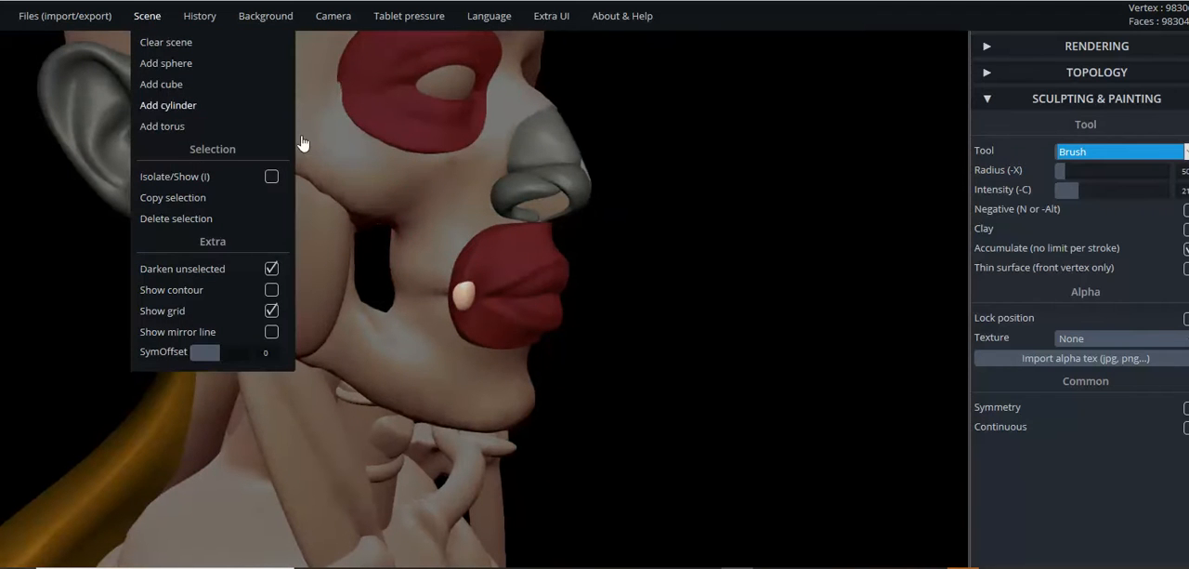
left_click_drag(706, 276, 796, 281)
scroll(726, 259, "up", 2)
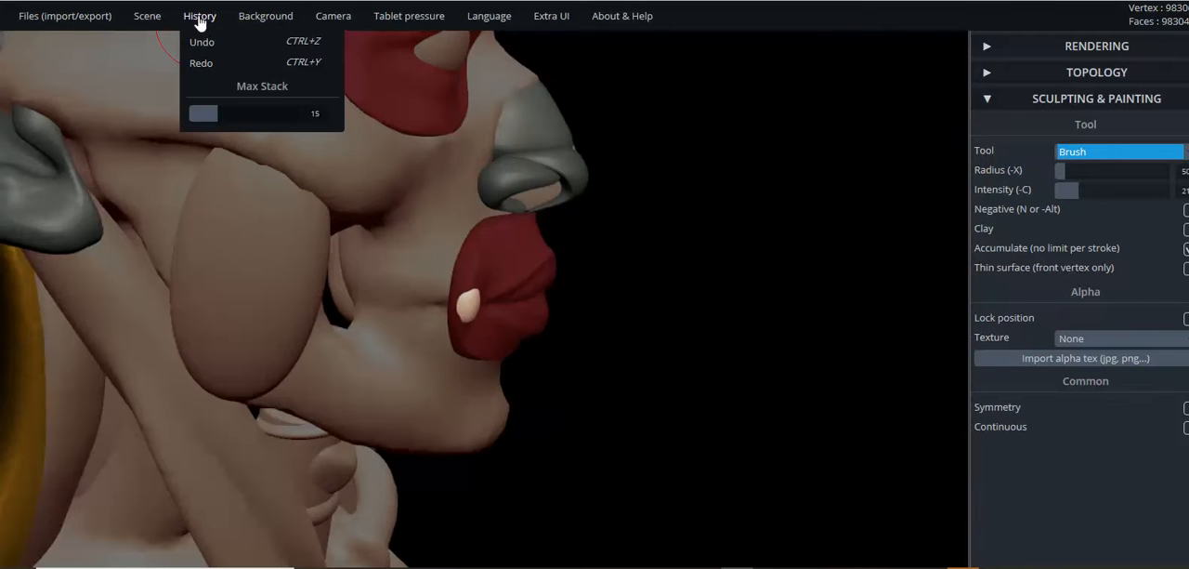
mouse_move(158, 21)
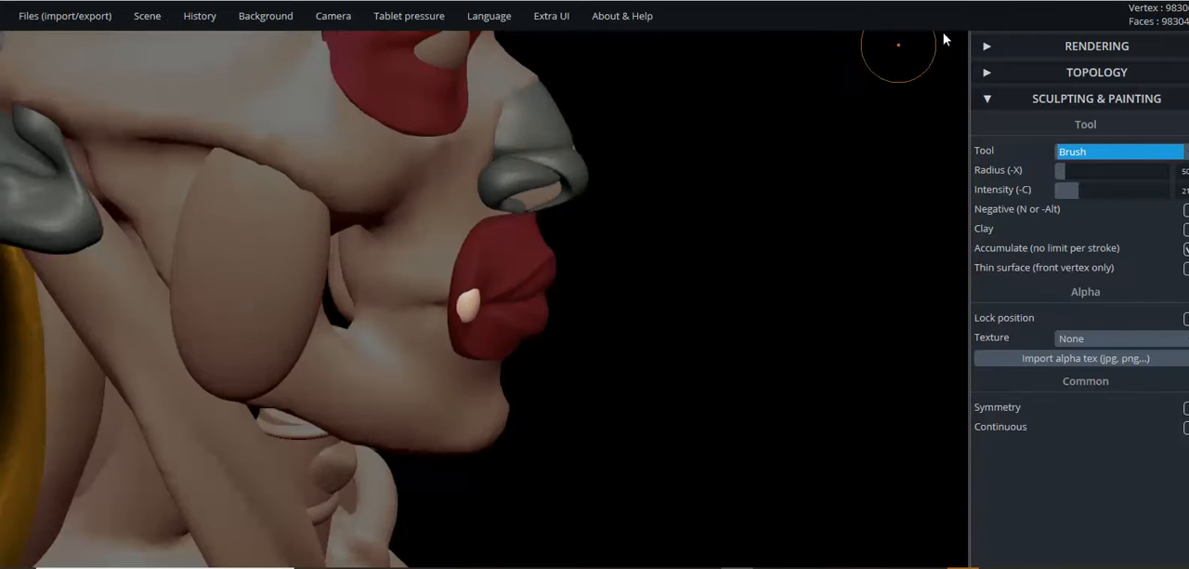
- Switch from the Brush to the Transform tool with the mouth region in profile
left_click(1091, 152)
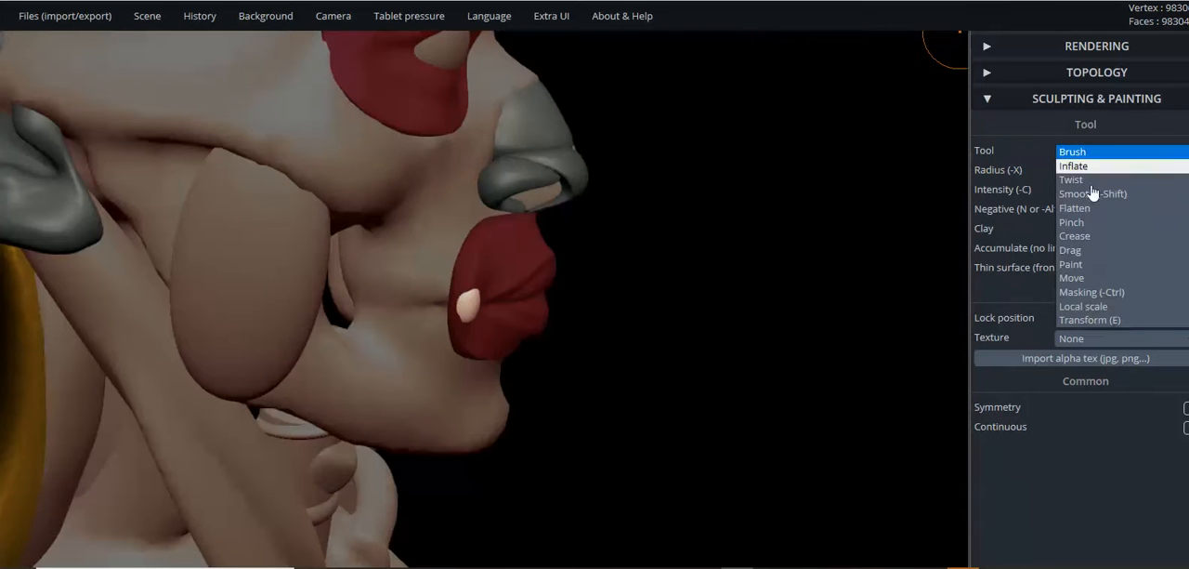
left_click(1099, 321)
left_click_drag(544, 311, 543, 309)
left_click_drag(615, 280, 636, 276)
- Try to scale up the red mouth muscle slightly, and undo that scaling
left_click(502, 244)
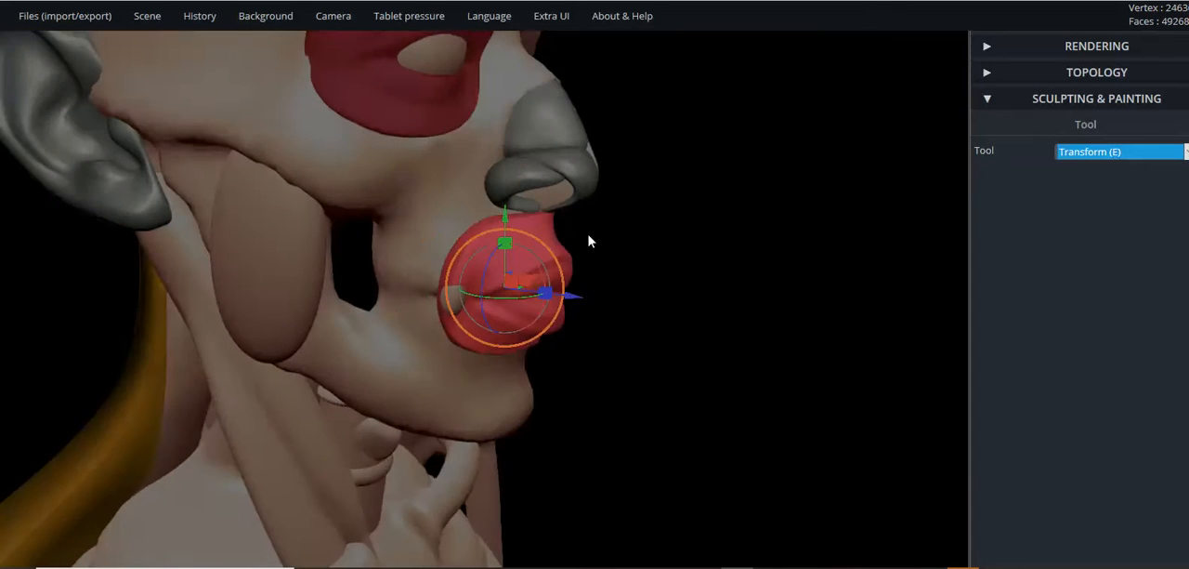
scroll(638, 245, "up", 5)
left_click_drag(608, 244, 558, 194)
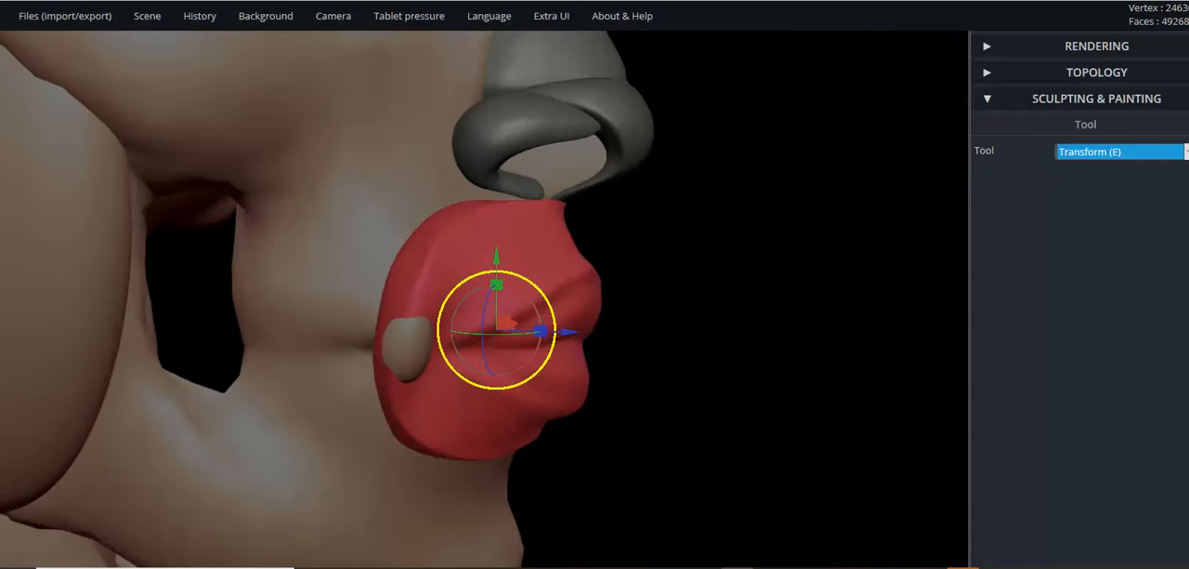
left_click_drag(540, 293, 541, 294)
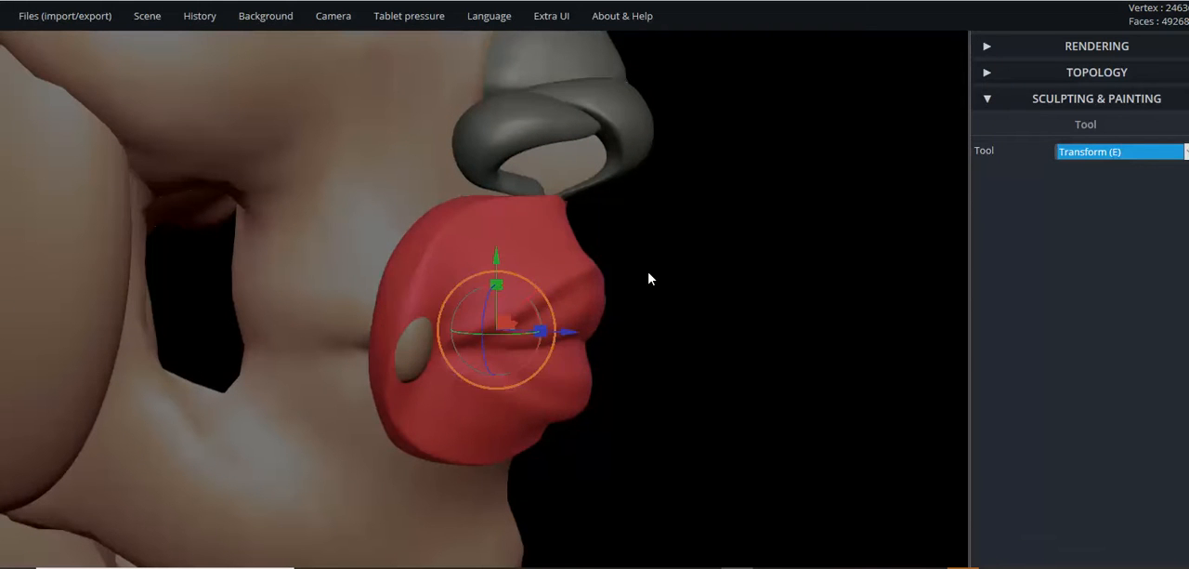
key("ctrl")
- Select the small oval at the mouth corner and enlarge it slightly
left_click(426, 346)
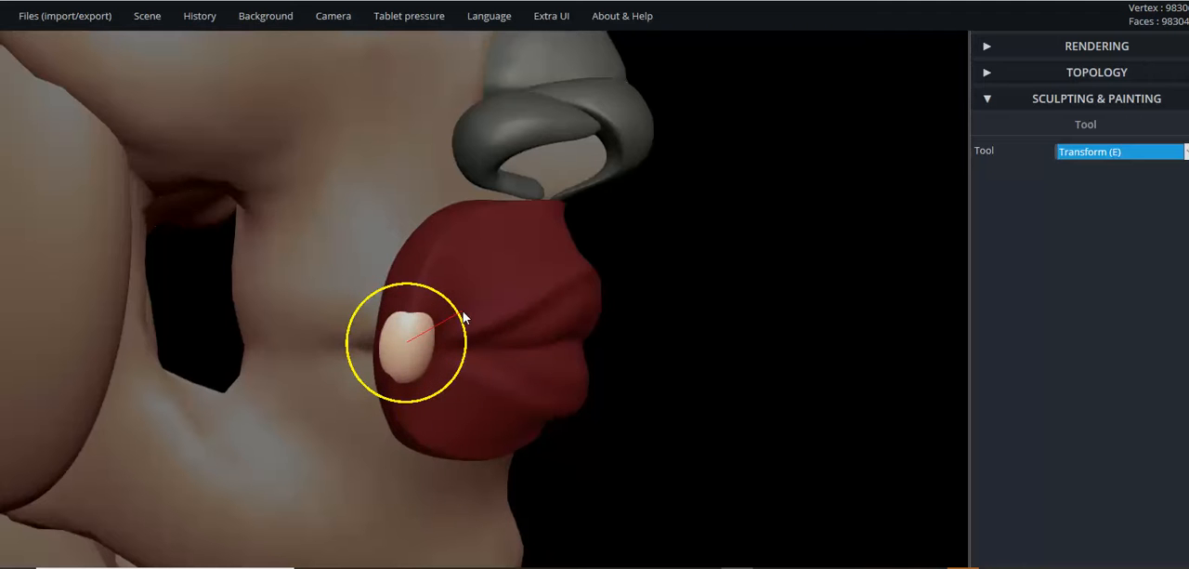
left_click_drag(677, 272, 331, 109)
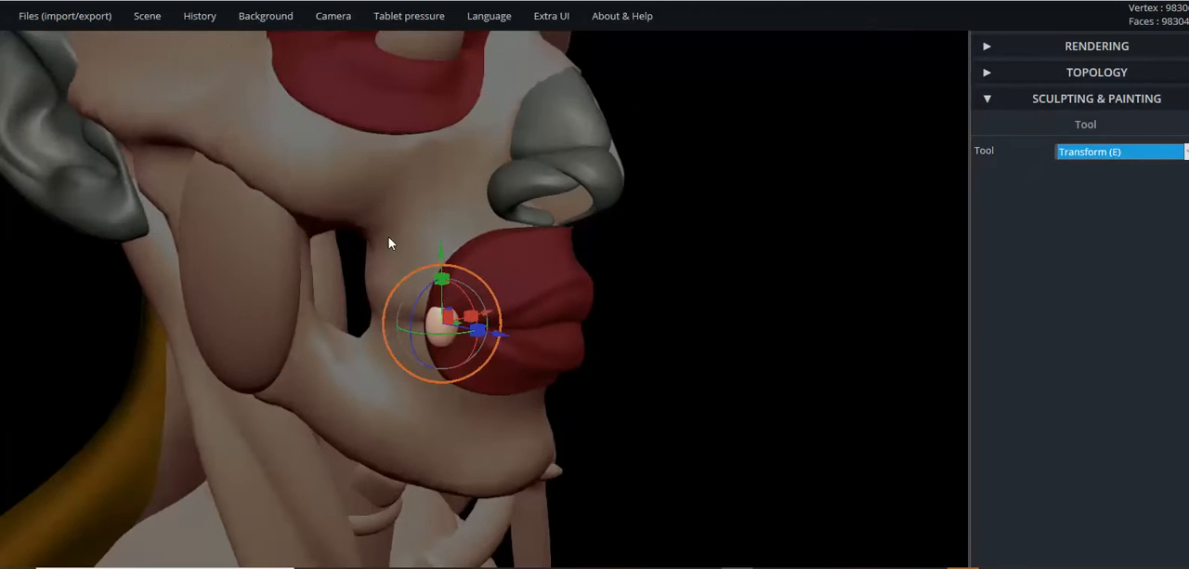
- Add a new sphere to the scene and raise it from the hips to head height
mouse_move(153, 21)
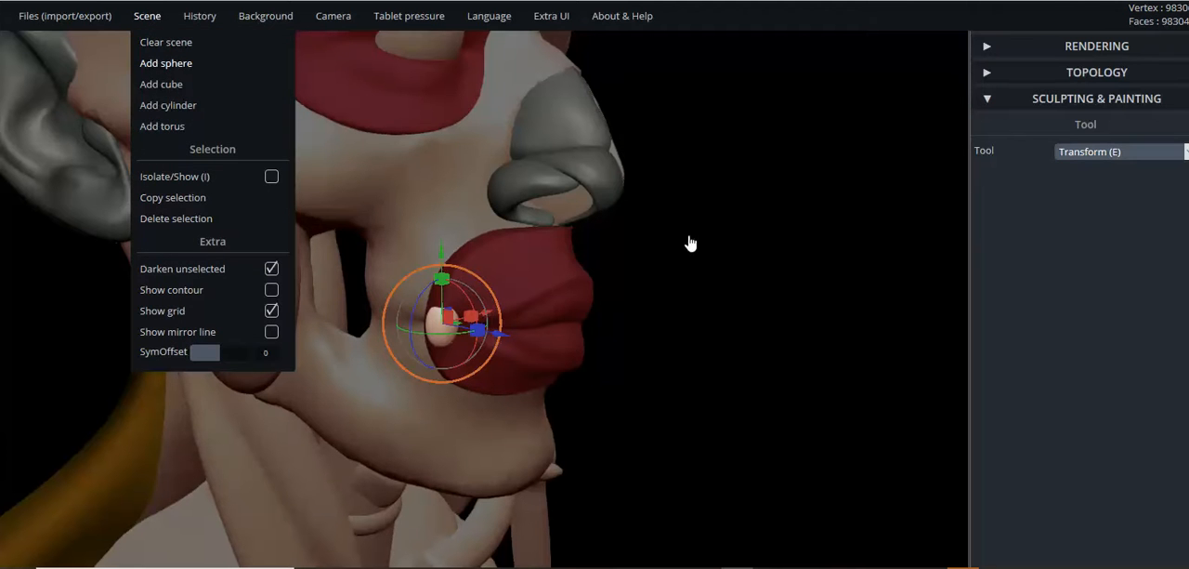
left_click(713, 251)
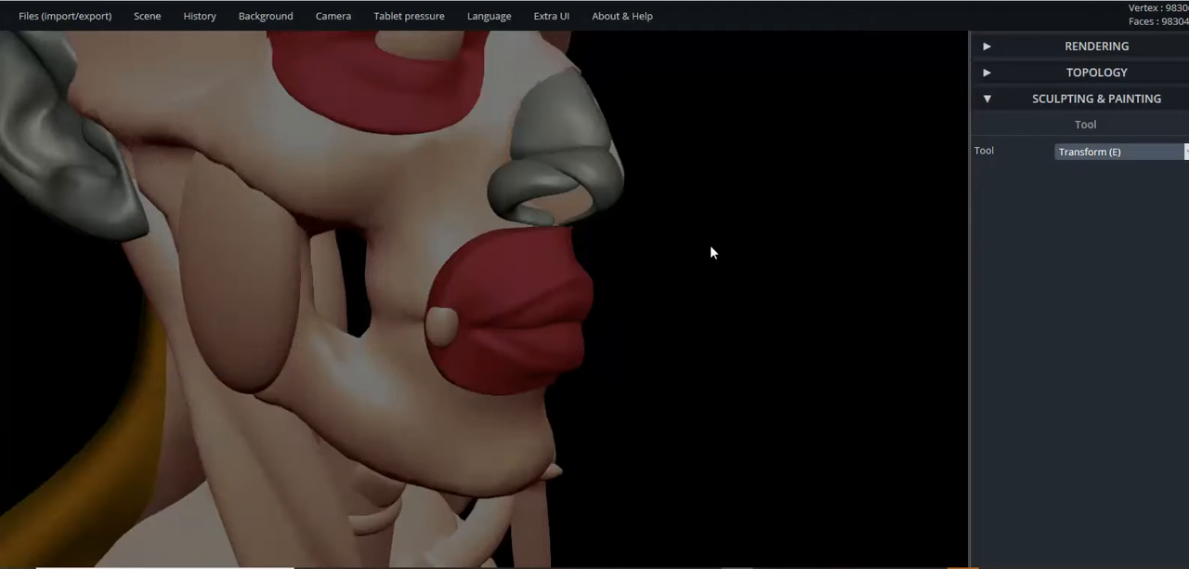
left_click_drag(713, 252, 710, 251)
scroll(706, 253, "down", 10)
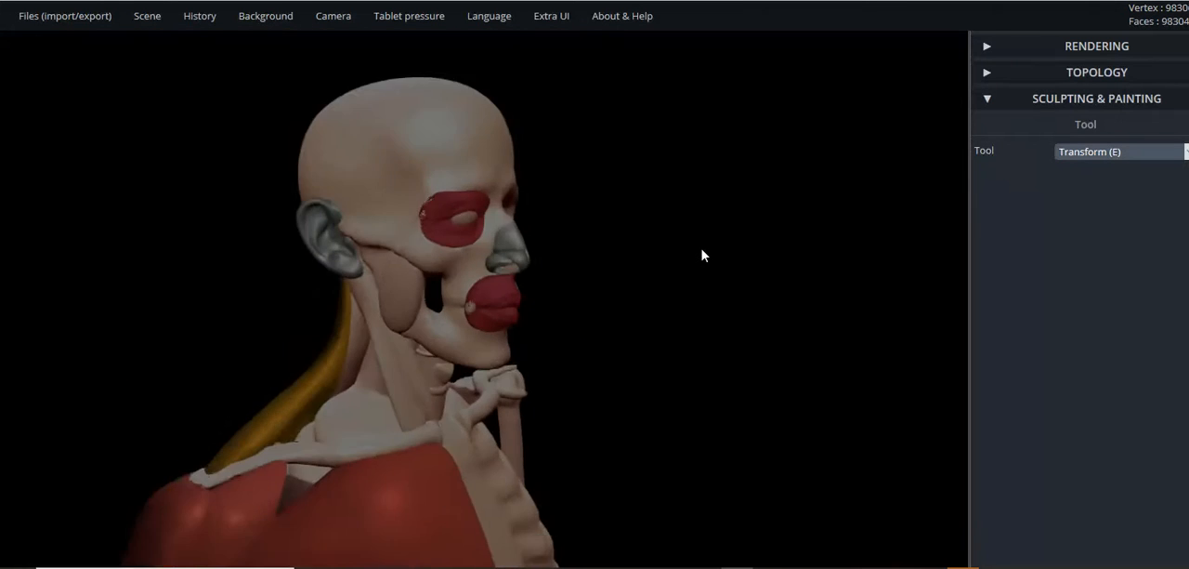
scroll(701, 258, "down", 6)
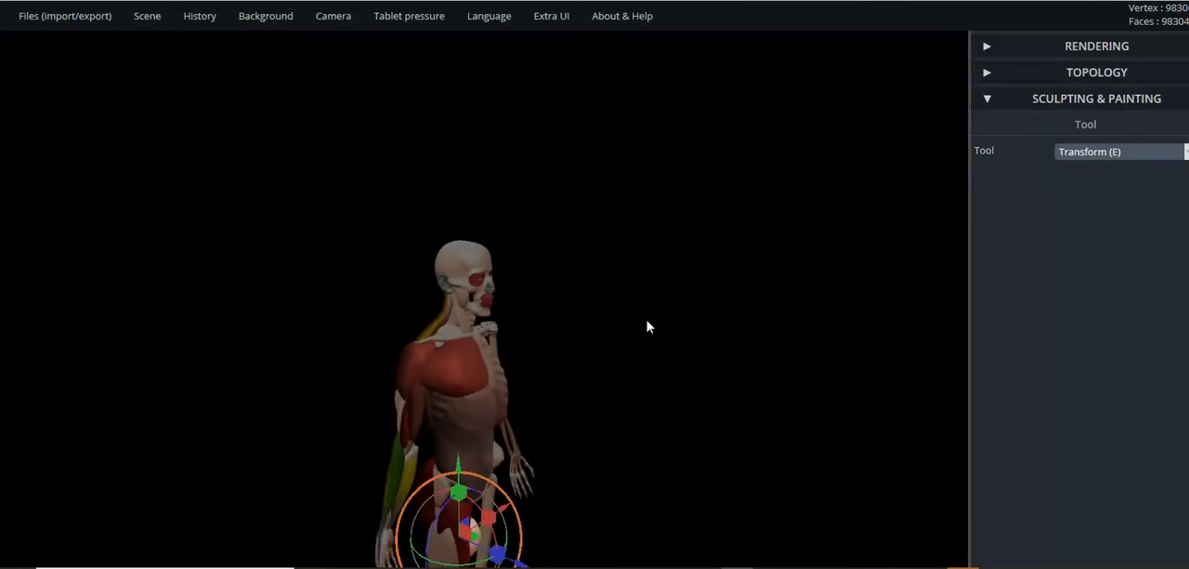
left_click_drag(460, 474, 474, 225)
scroll(530, 215, "up", 10)
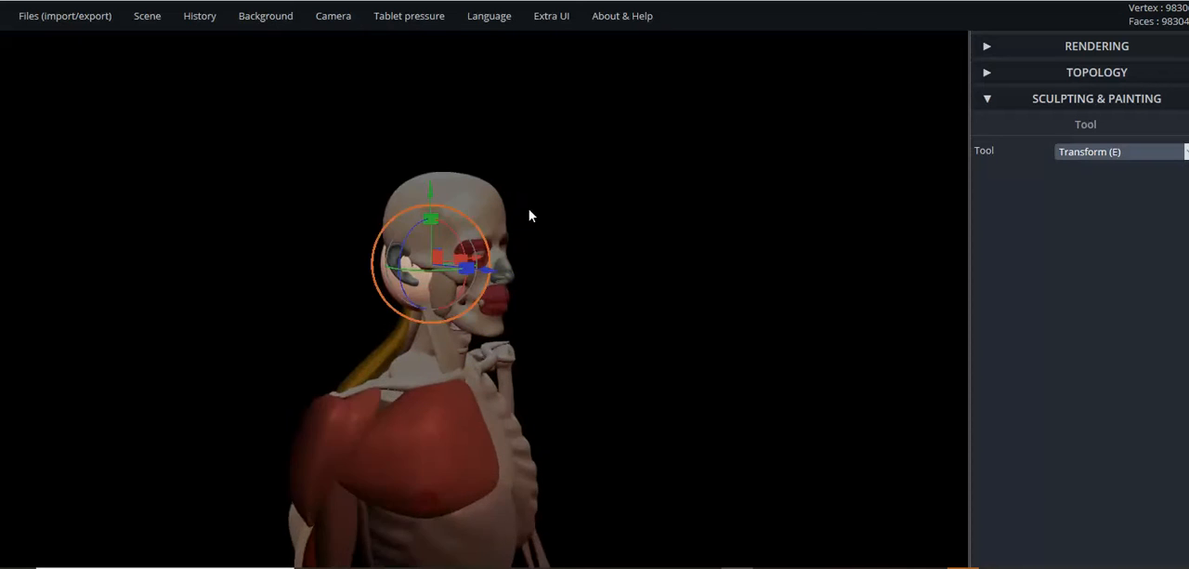
- Bring the new sphere out in front of the face and reshape it into a thin, upright spindle
left_click_drag(691, 211, 724, 257)
left_click_drag(691, 197, 653, 250)
left_click_drag(712, 221, 663, 175)
scroll(693, 246, "up", 2)
right_click_drag(716, 251, 660, 249)
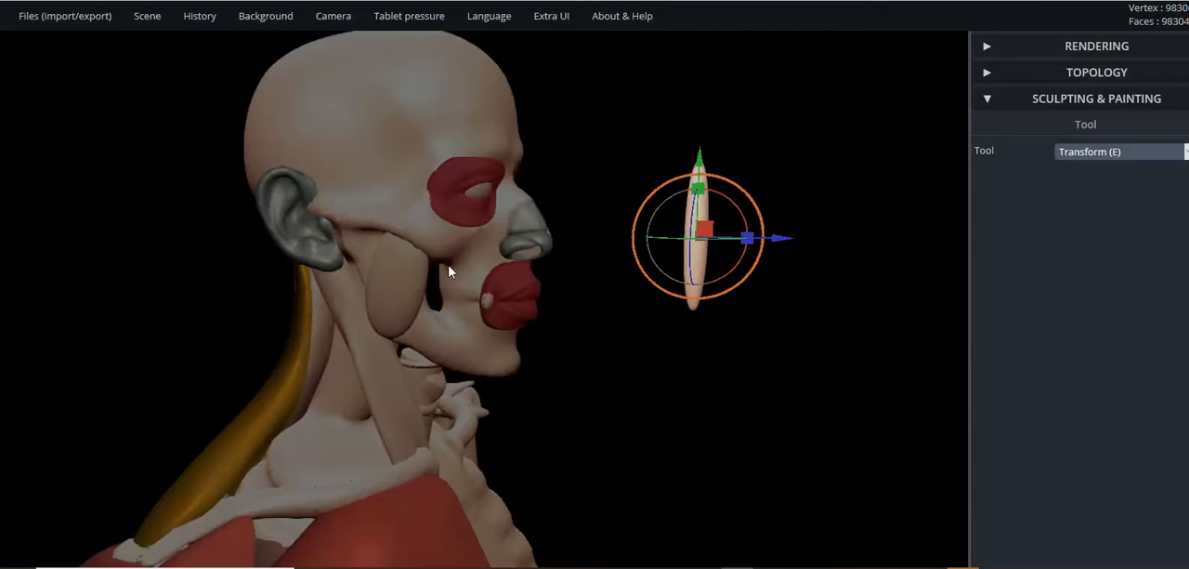
right_click_drag(639, 274, 745, 227)
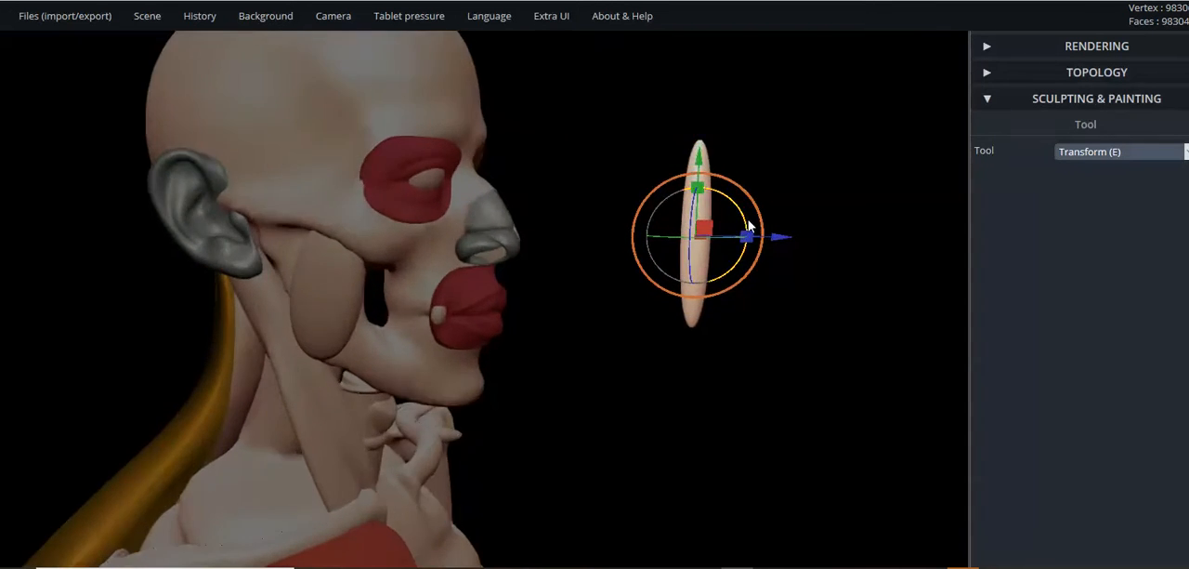
- Move the spindle back to the face and sideways onto the cheek beside the nose
left_click_drag(774, 238, 534, 249)
right_click_drag(613, 276, 543, 253)
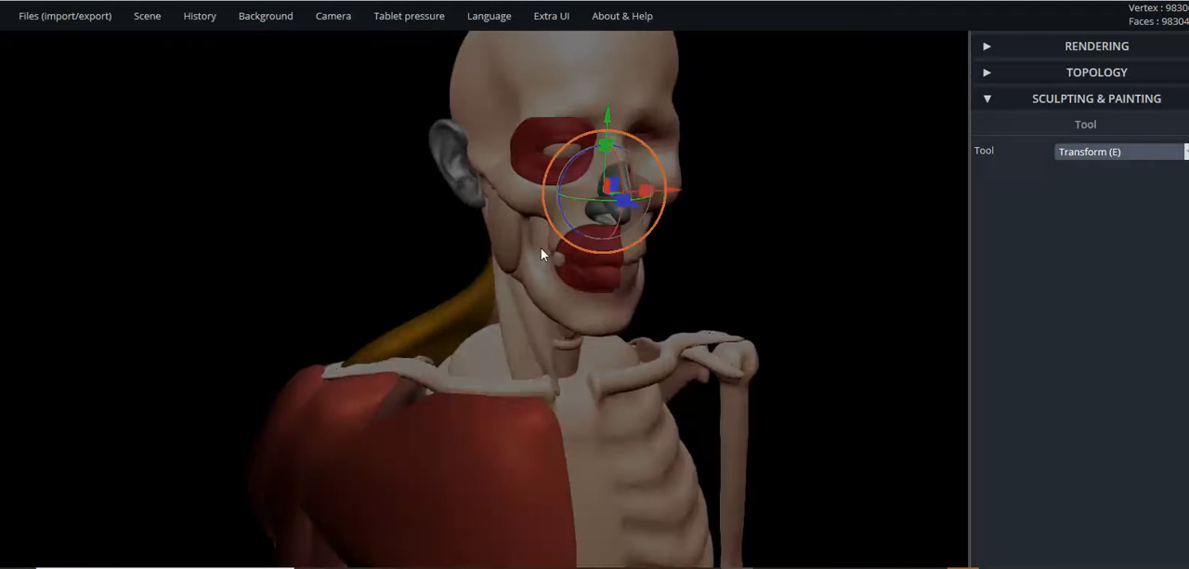
left_click_drag(669, 191, 591, 205)
scroll(338, 147, "up", 6)
right_click_drag(392, 158, 754, 170)
- Tilt the spindle diagonally so it runs from the outer eye muscle down toward the mouth
left_click_drag(489, 139, 434, 121)
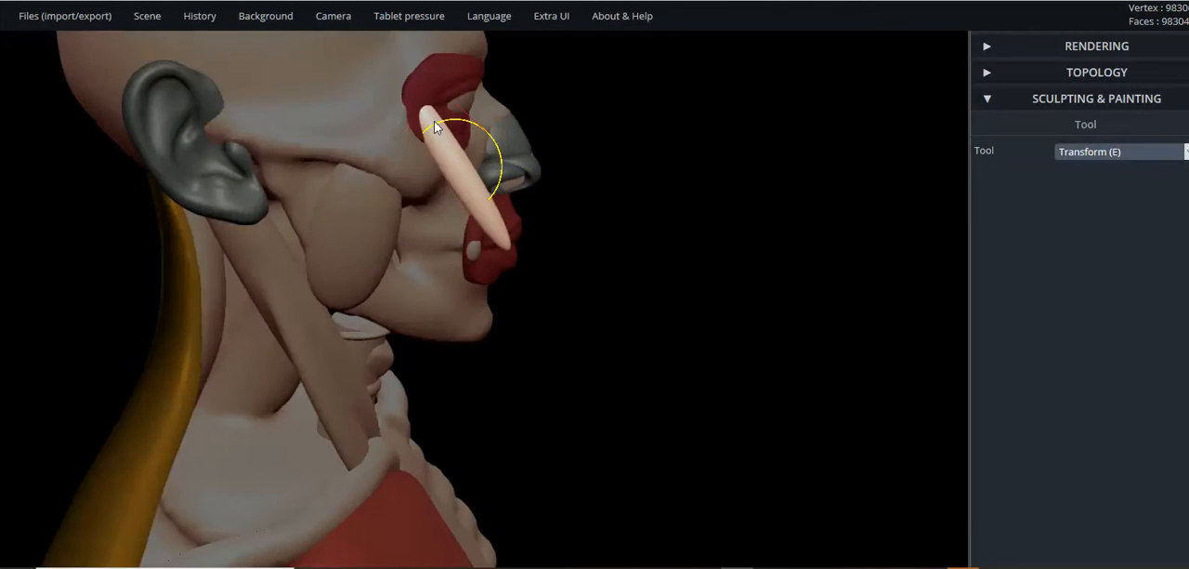
right_click_drag(608, 159, 451, 141)
left_click_drag(444, 149, 415, 176)
right_click_drag(415, 176, 687, 120)
scroll(473, 165, "up", 5)
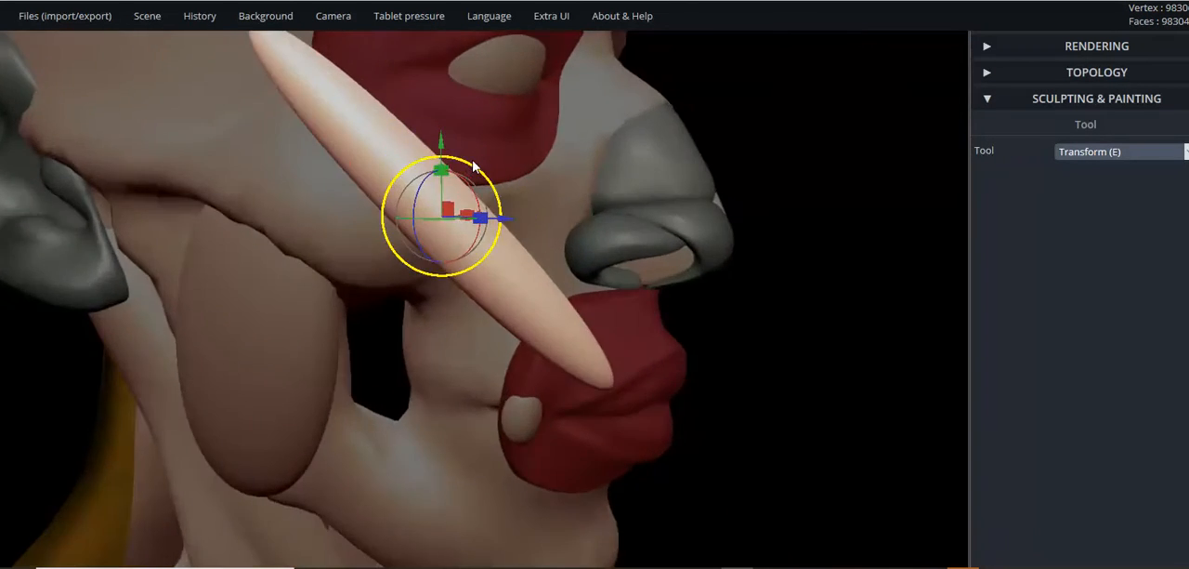
scroll(334, 176, "down", 4)
right_click_drag(334, 176, 251, 170)
scroll(616, 184, "up", 4)
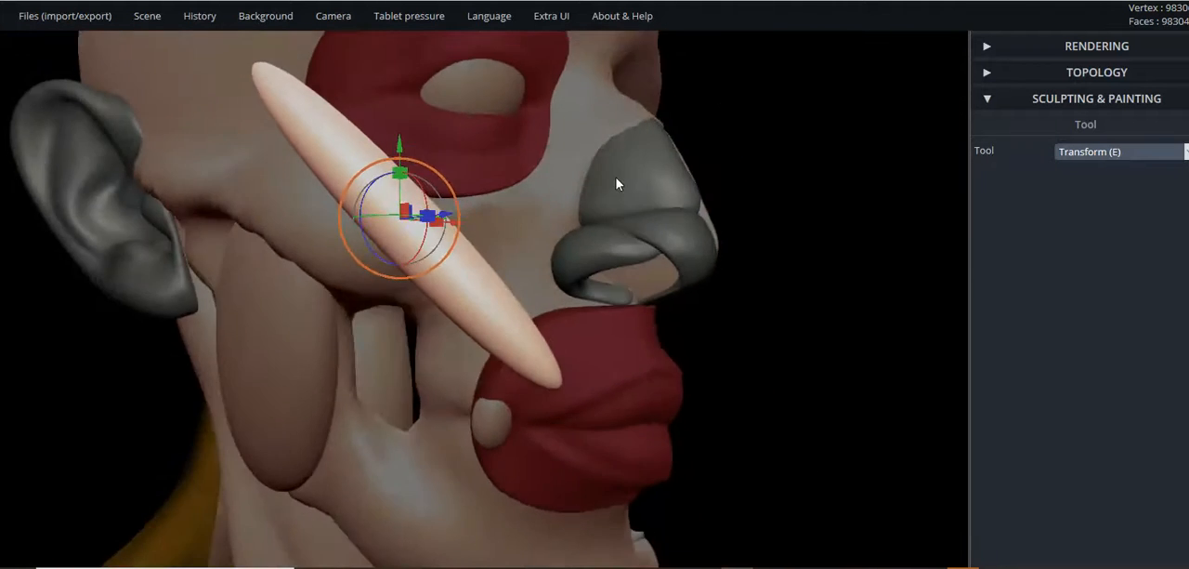
right_click_drag(616, 184, 536, 202)
- Scale the diagonal spindle down uniformly until it only reaches from the lower eye muscle to the upper lip
right_click_drag(405, 189, 432, 226)
left_click_drag(417, 196, 424, 204)
right_click_drag(454, 220, 325, 265)
right_click_drag(442, 254, 438, 215)
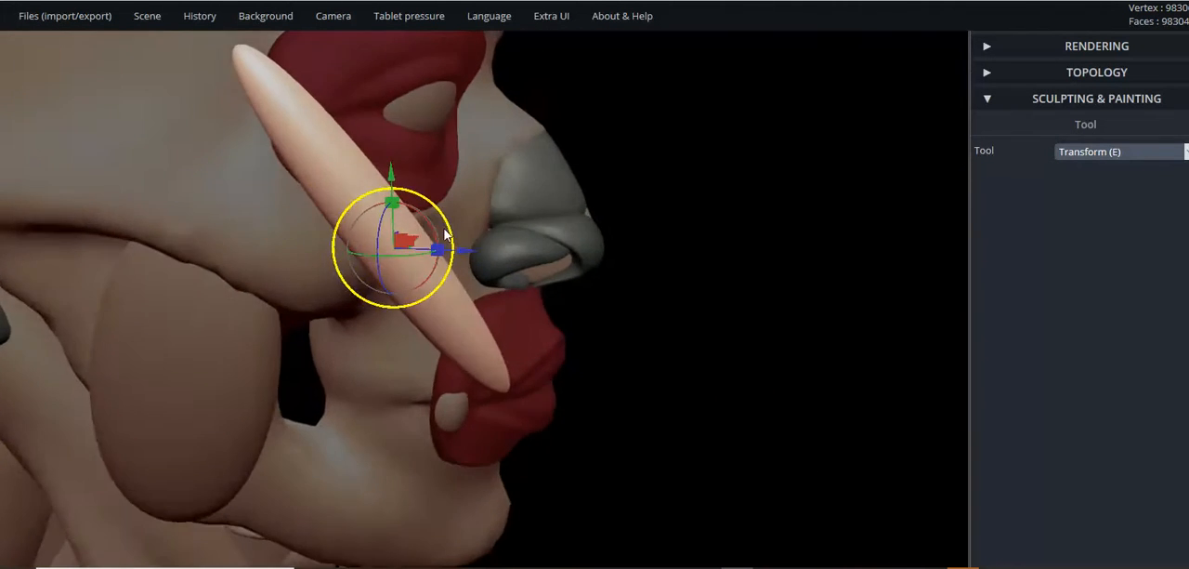
left_click_drag(438, 214, 427, 239)
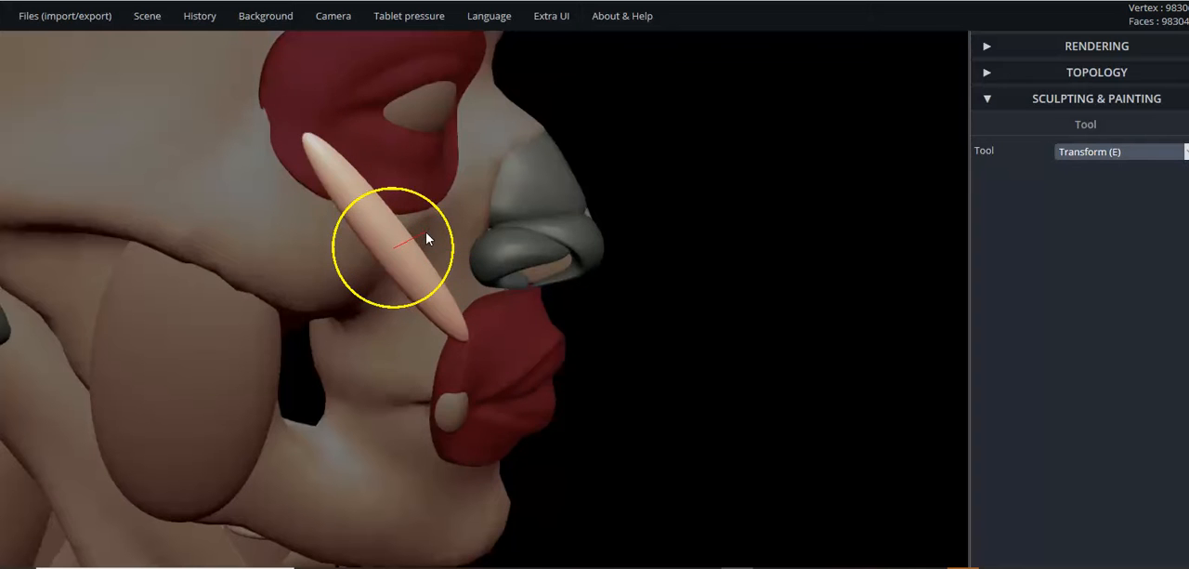
- Shift the spindle down from the eye muscle to lie between the cheekbone and the mouth corner
right_click_drag(360, 261, 180, 260)
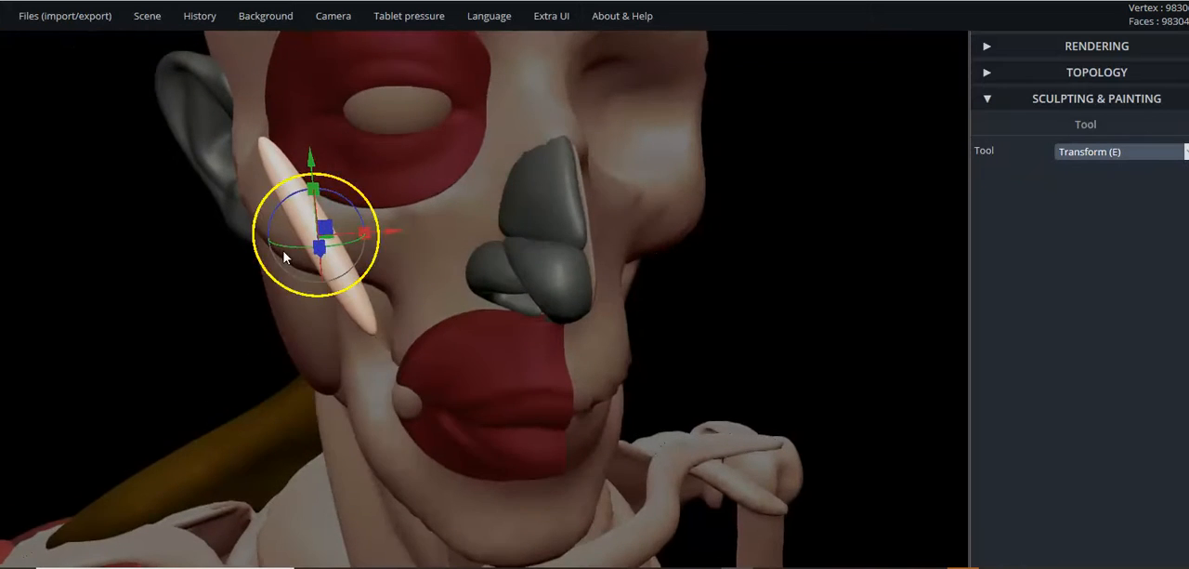
right_click_drag(277, 305, 409, 197)
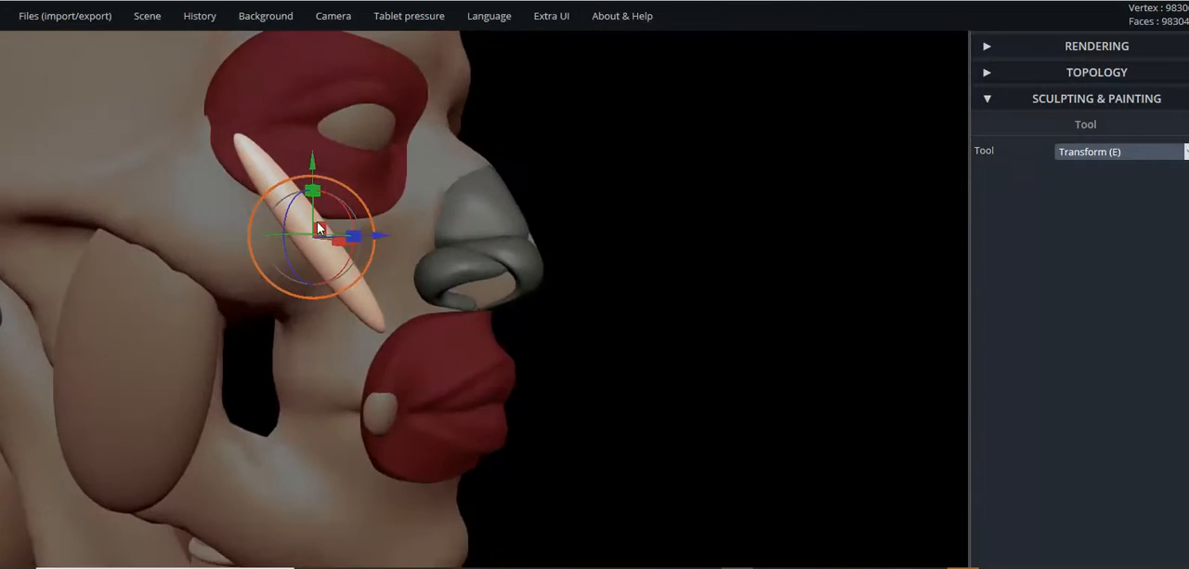
left_click_drag(320, 230, 326, 319)
right_click_drag(326, 319, 255, 370)
left_click_drag(282, 314, 296, 316)
- Rotate the spindle about its vertical axis to follow the curve of the cheek
right_click_drag(296, 317, 307, 349)
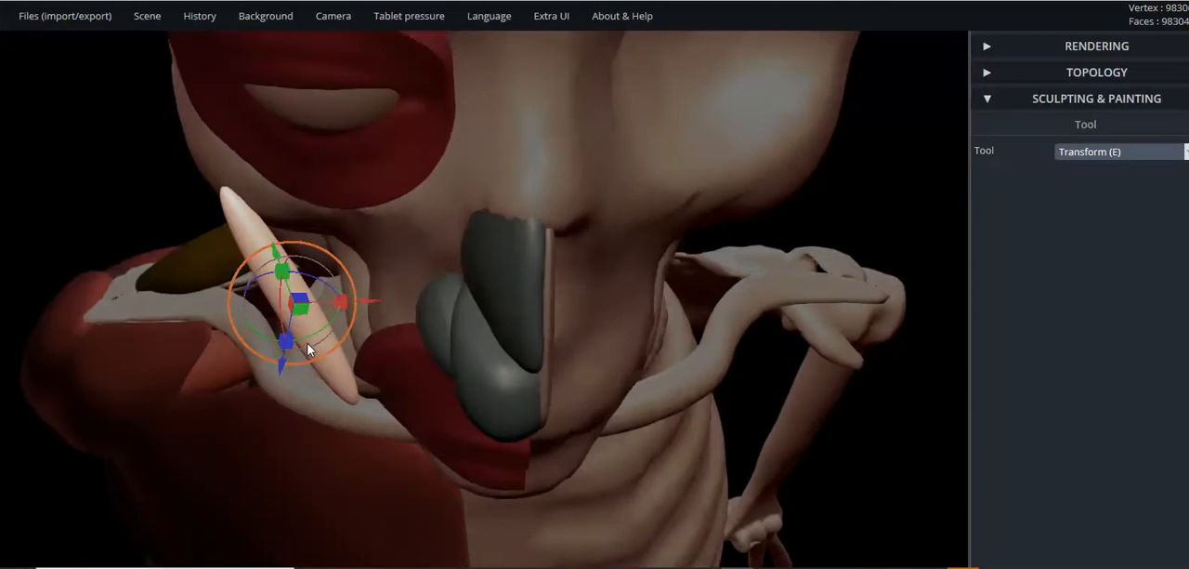
left_click_drag(310, 336, 329, 330)
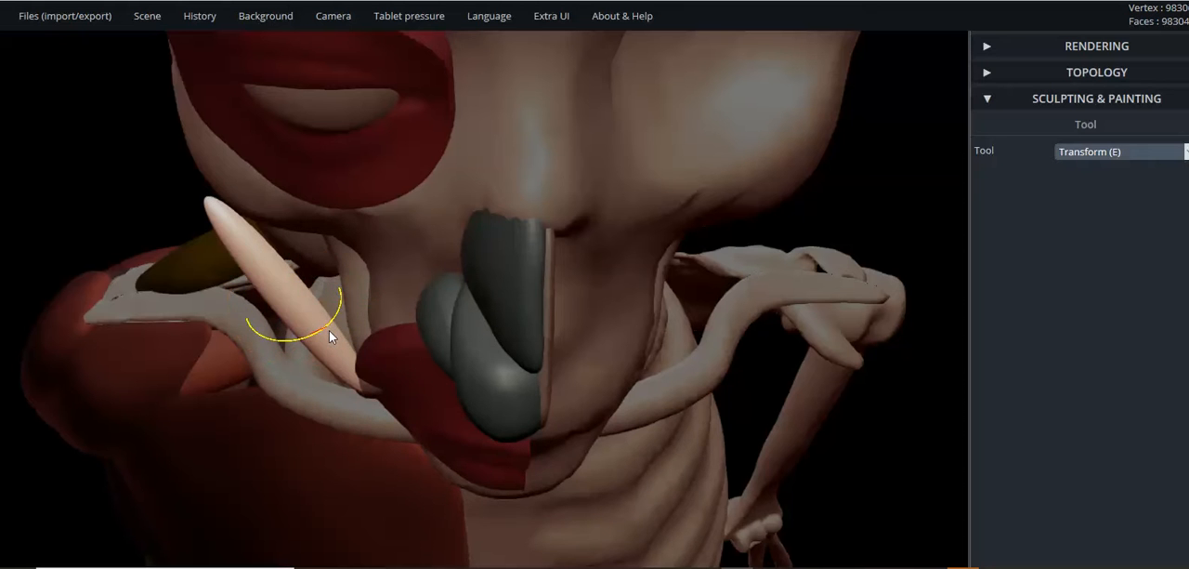
right_click_drag(262, 332, 637, 432)
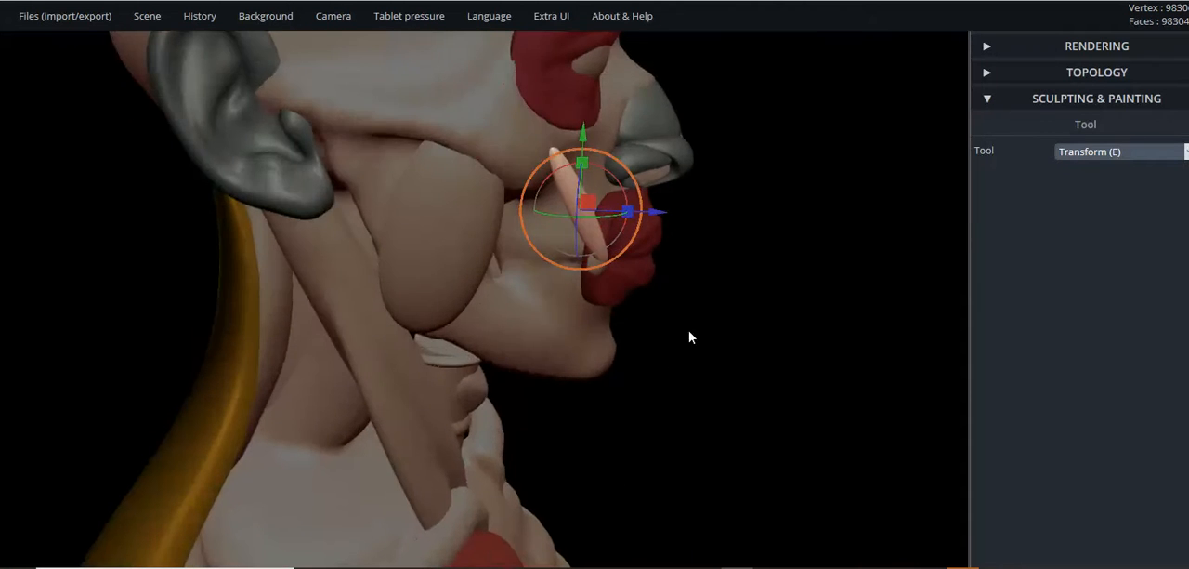
right_click_drag(677, 350, 682, 294)
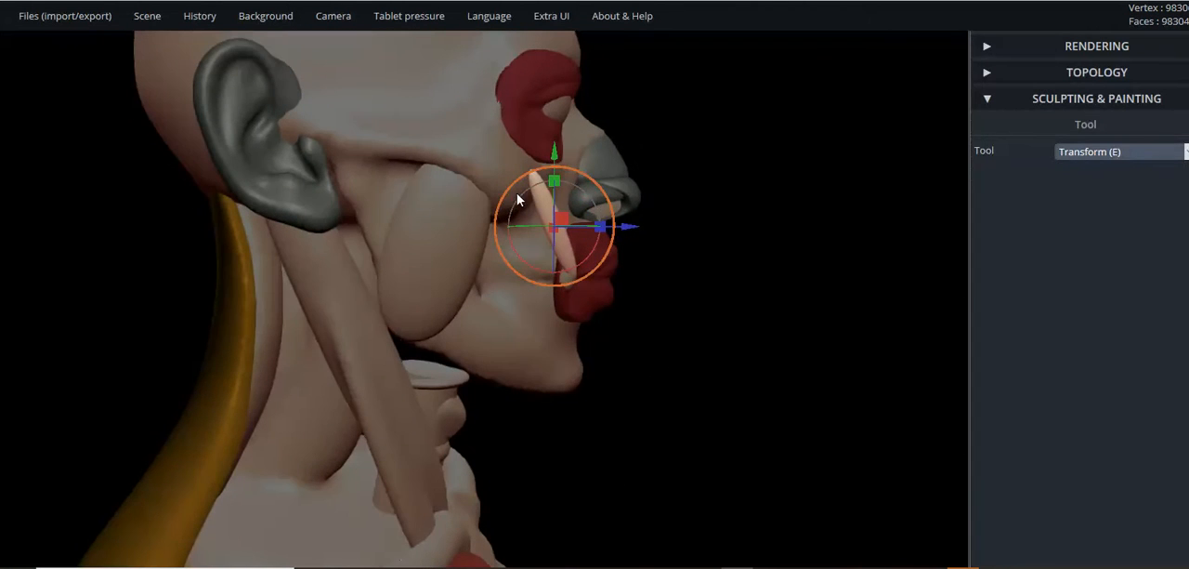
- Tilt and shift the spindle so its upper end meets the cheekbone and its lower end touches the small oval
left_click_drag(565, 275, 586, 257)
left_click_drag(562, 221, 549, 225)
left_click_drag(631, 263, 335, 297)
scroll(345, 307, "down", 6)
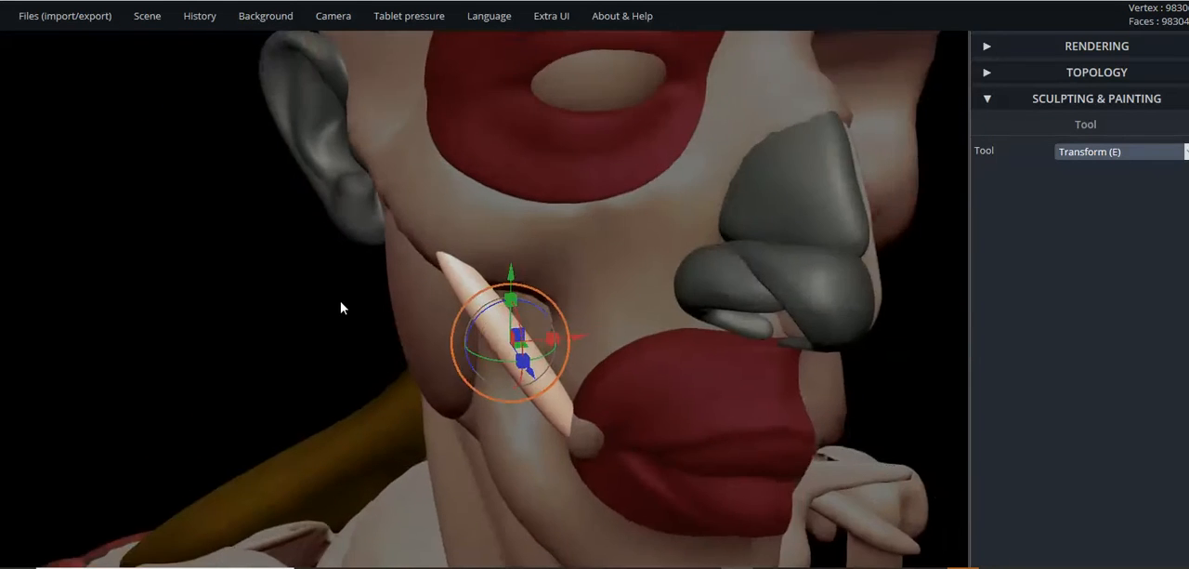
left_click_drag(393, 294, 544, 281)
right_click_drag(544, 279, 367, 249)
scroll(487, 229, "up", 4)
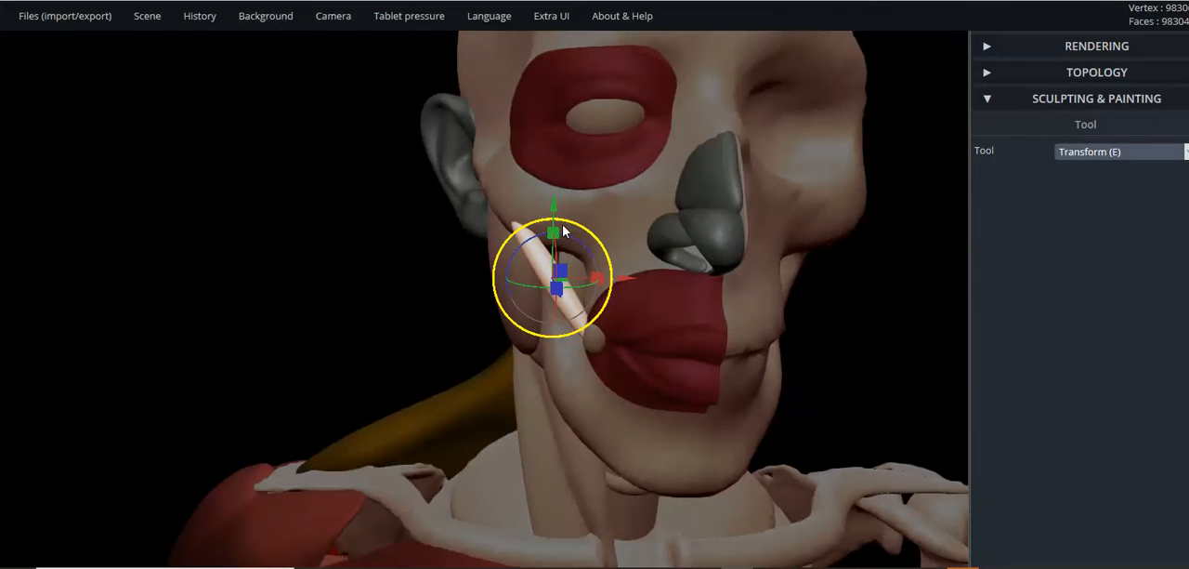
- Duplicate the cheek spindle and place the copy beside it on the nose side, running down to the upper lip
mouse_move(161, 30)
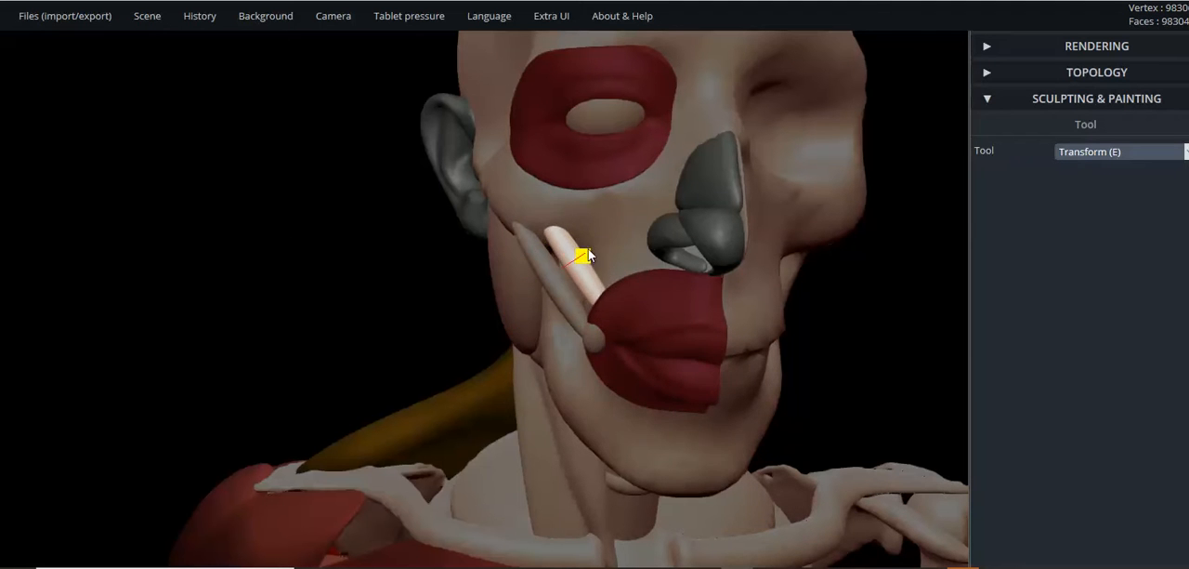
left_click_drag(483, 261, 747, 254)
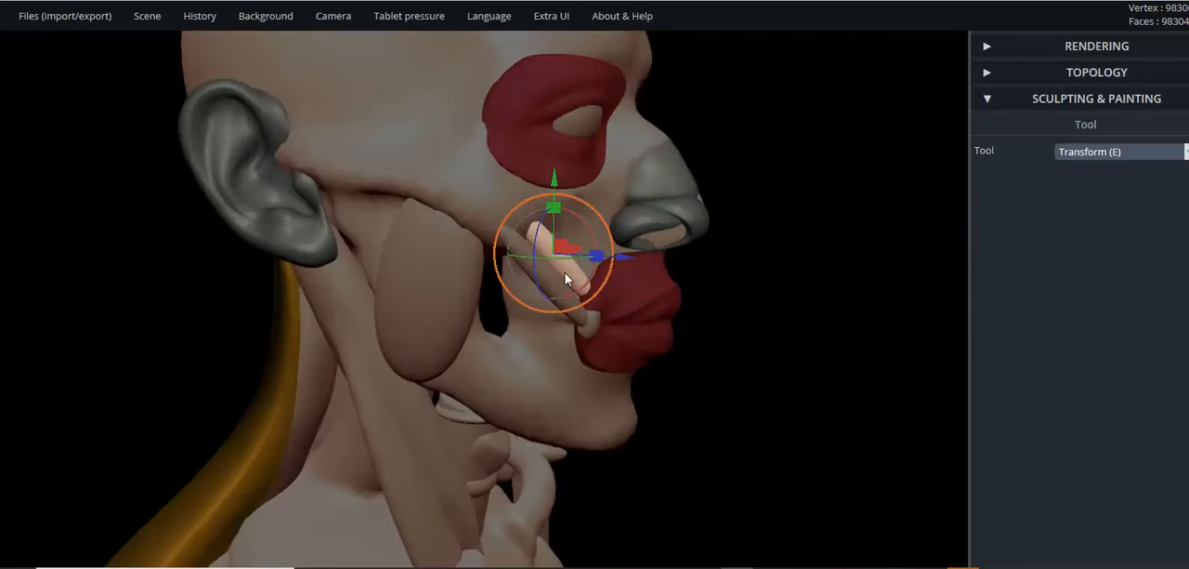
scroll(572, 281, "up", 4)
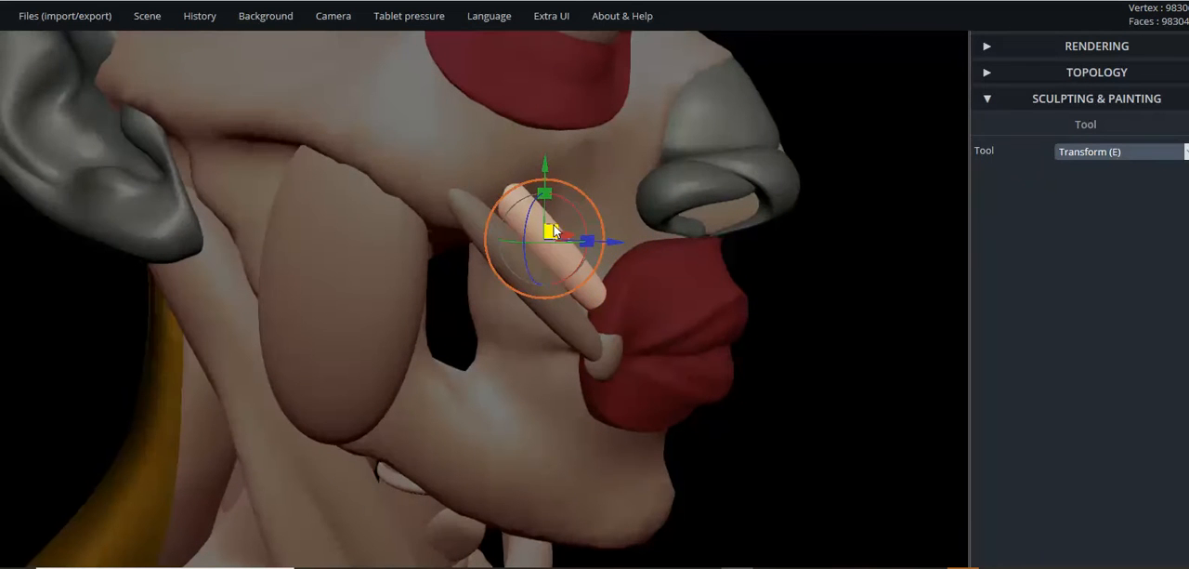
left_click_drag(553, 228, 562, 229)
left_click_drag(466, 256, 548, 220)
- Switch from the Transform tool to the Brush tool
scroll(335, 241, "down", 4)
scroll(320, 247, "down", 2)
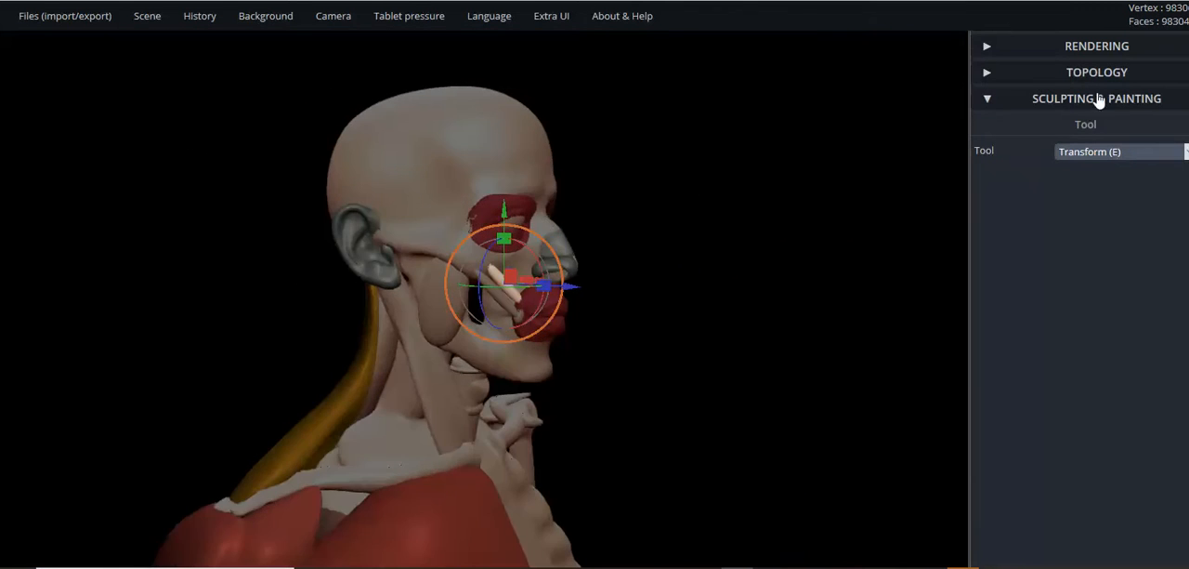
left_click(1098, 153)
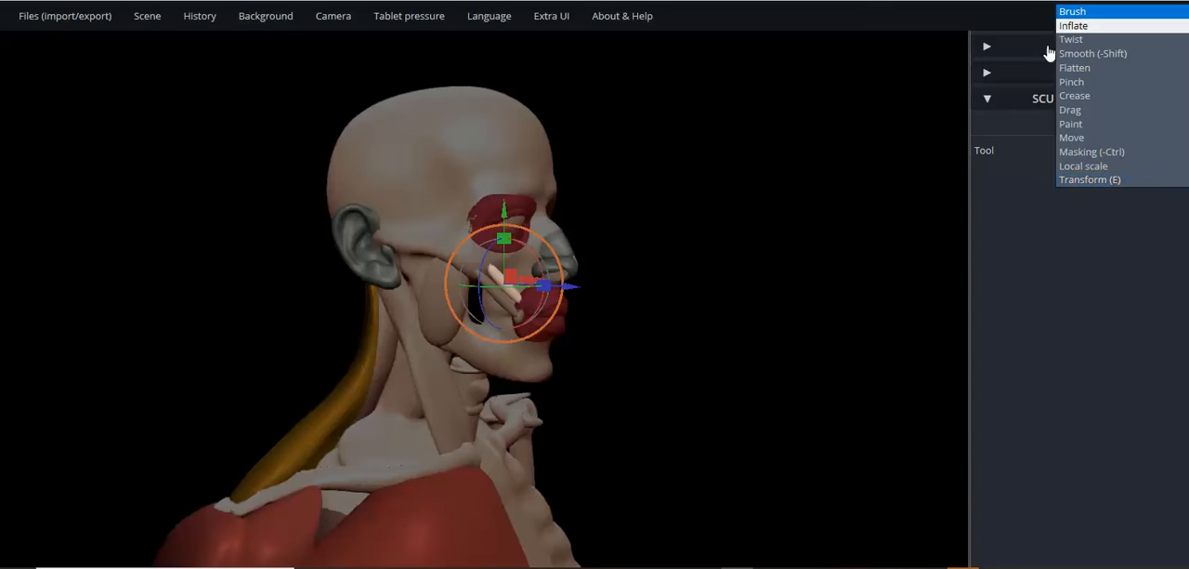
left_click(1078, 16)
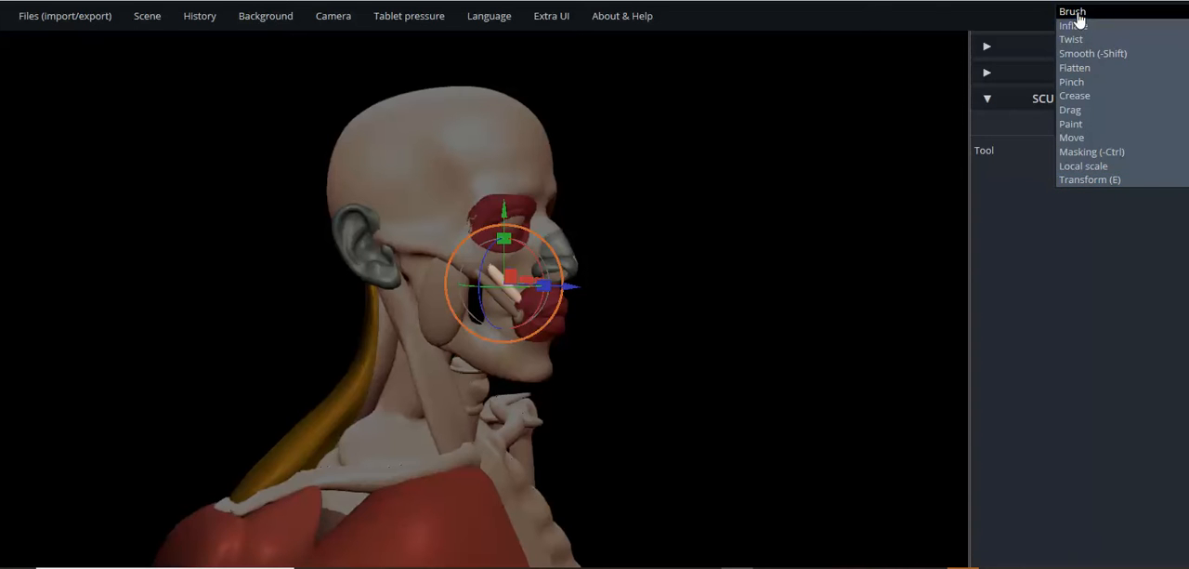
- Examine the two cheek muscles and the surrounding head and neck forms in profile, three-quarter and front views
scroll(726, 313, "up", 3)
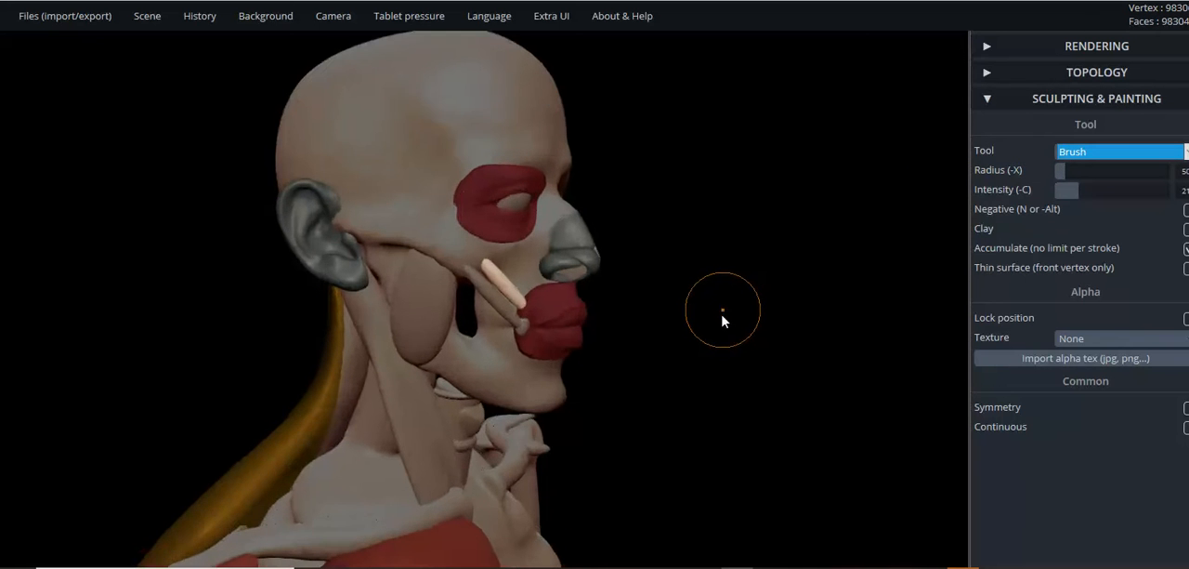
scroll(722, 311, "down", 1)
left_click_drag(713, 312, 789, 321)
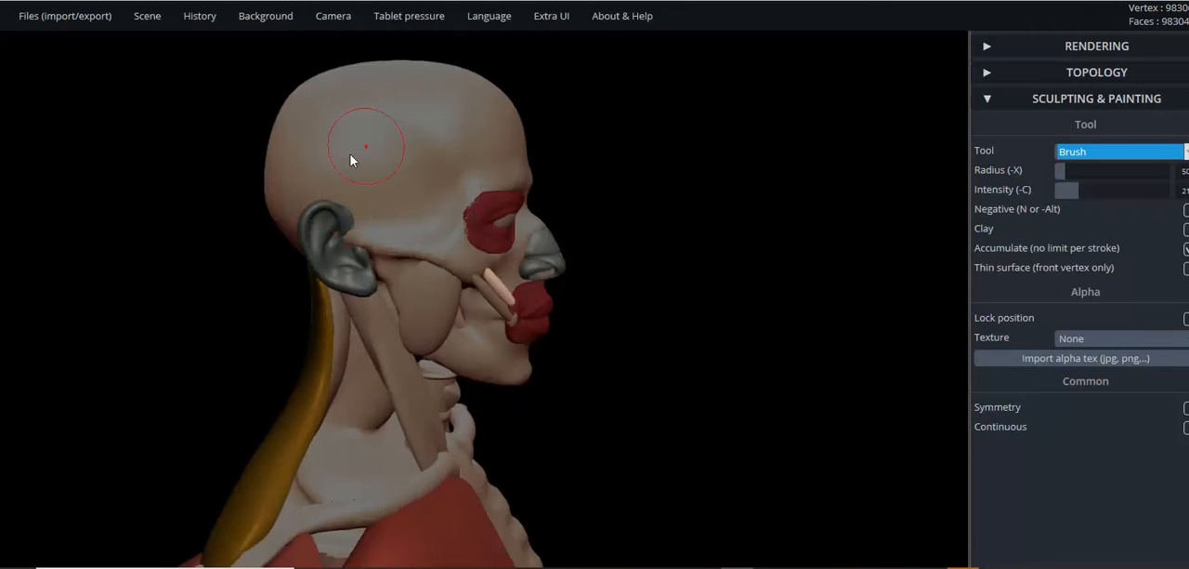
left_click_drag(685, 258, 518, 190)
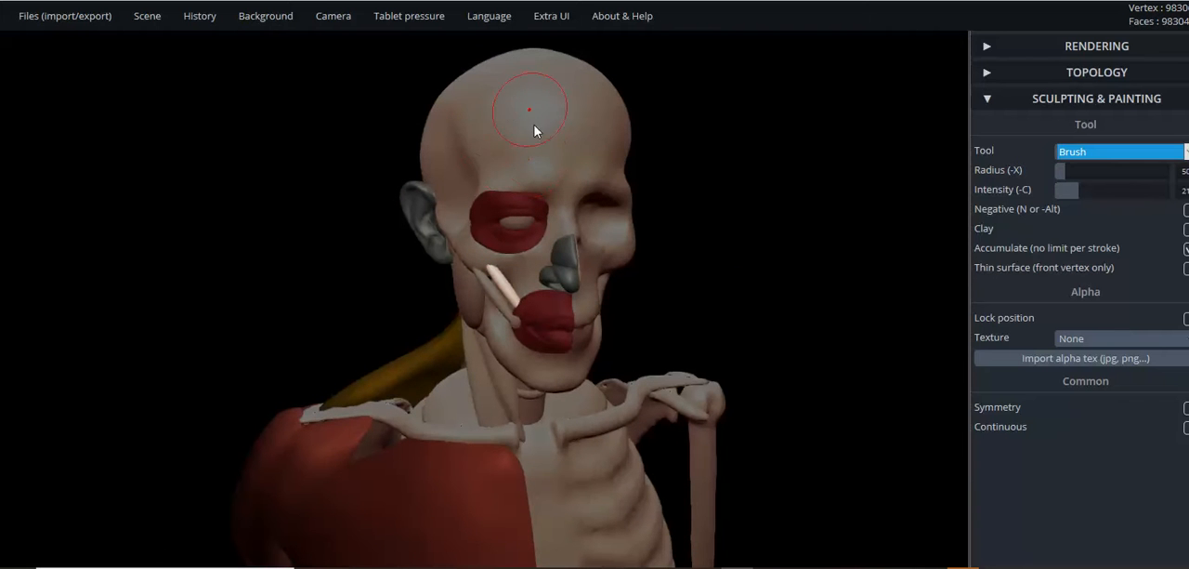
scroll(533, 153, "up", 5)
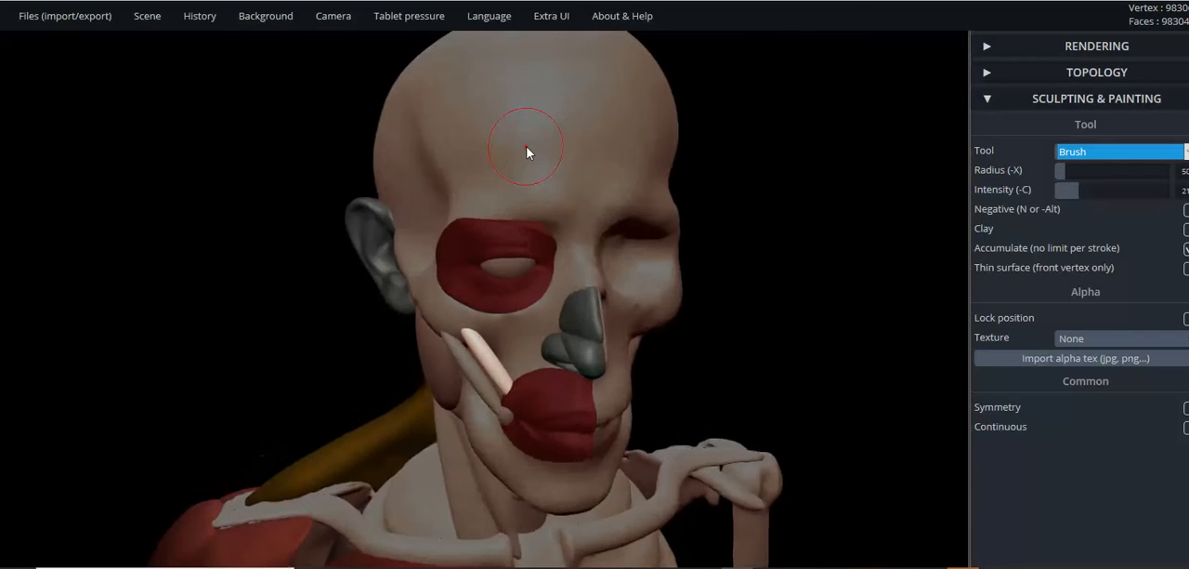
scroll(517, 153, "down", 1)
scroll(518, 153, "up", 1)
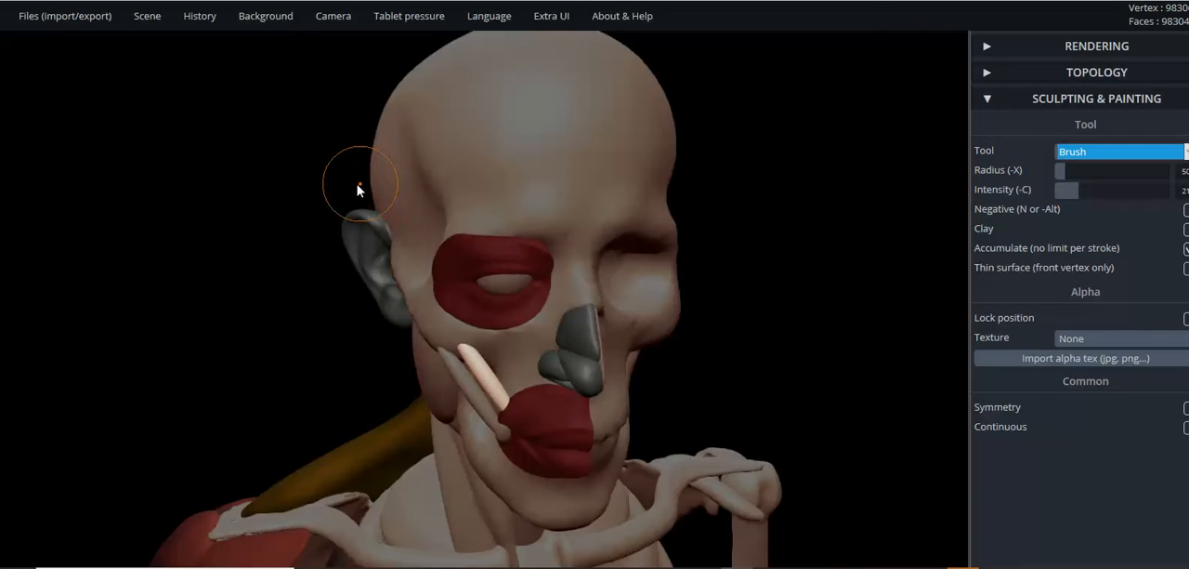
left_click_drag(208, 244, 568, 221)
scroll(609, 228, "down", 5)
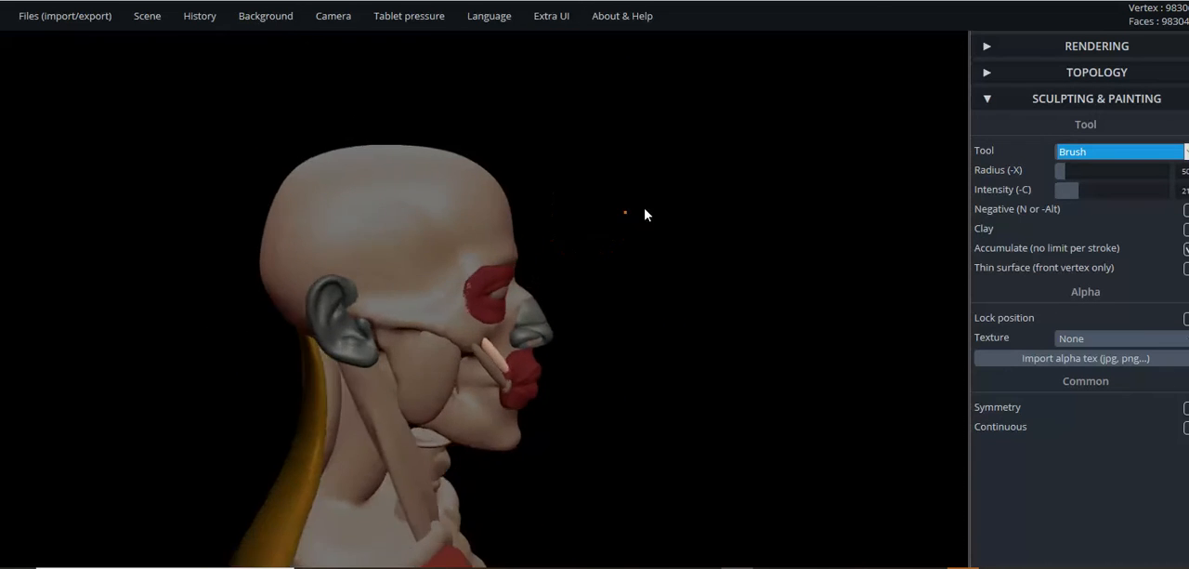
scroll(475, 199, "up", 2)
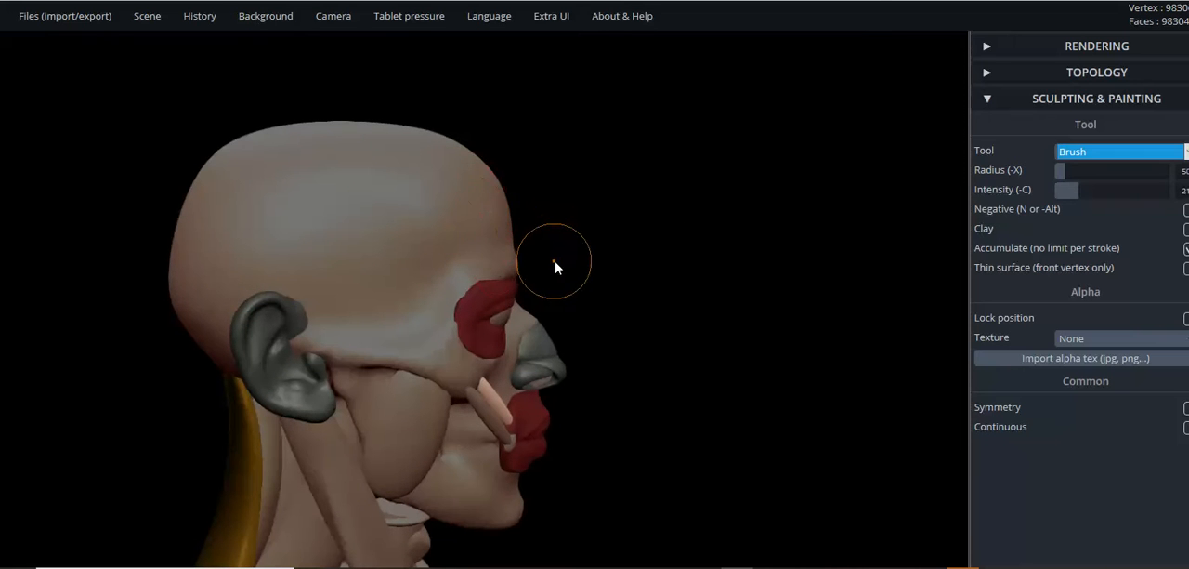
scroll(579, 261, "down", 1)
scroll(609, 285, "up", 1)
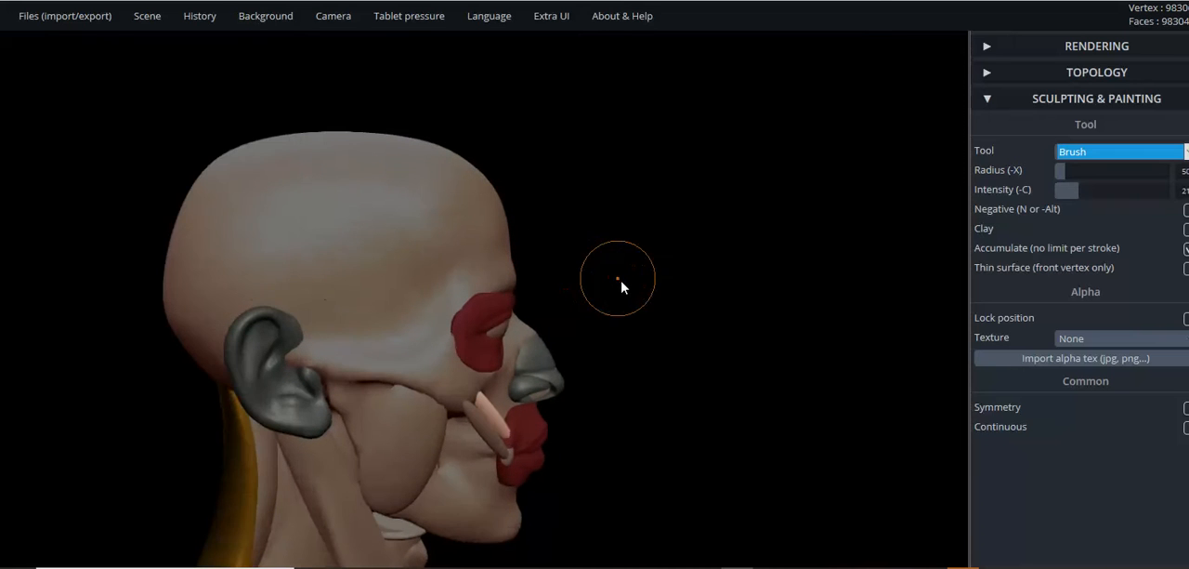
middle_click_drag(641, 271, 663, 127)
scroll(682, 289, "up", 2)
left_click_drag(703, 295, 759, 330)
left_click_drag(692, 318, 729, 290)
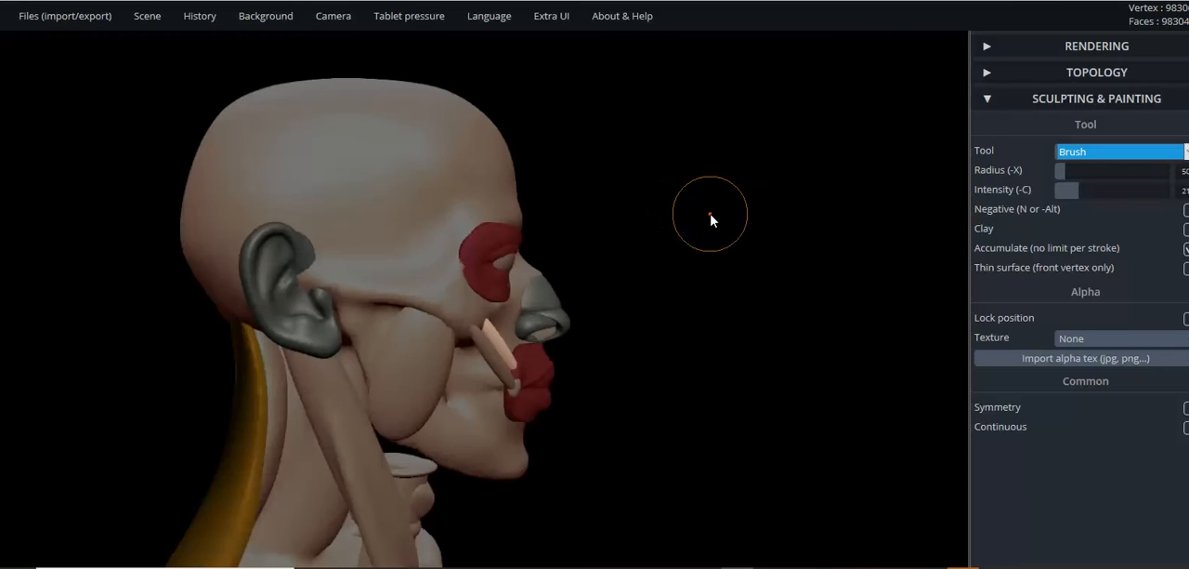
left_click_drag(722, 226, 719, 250)
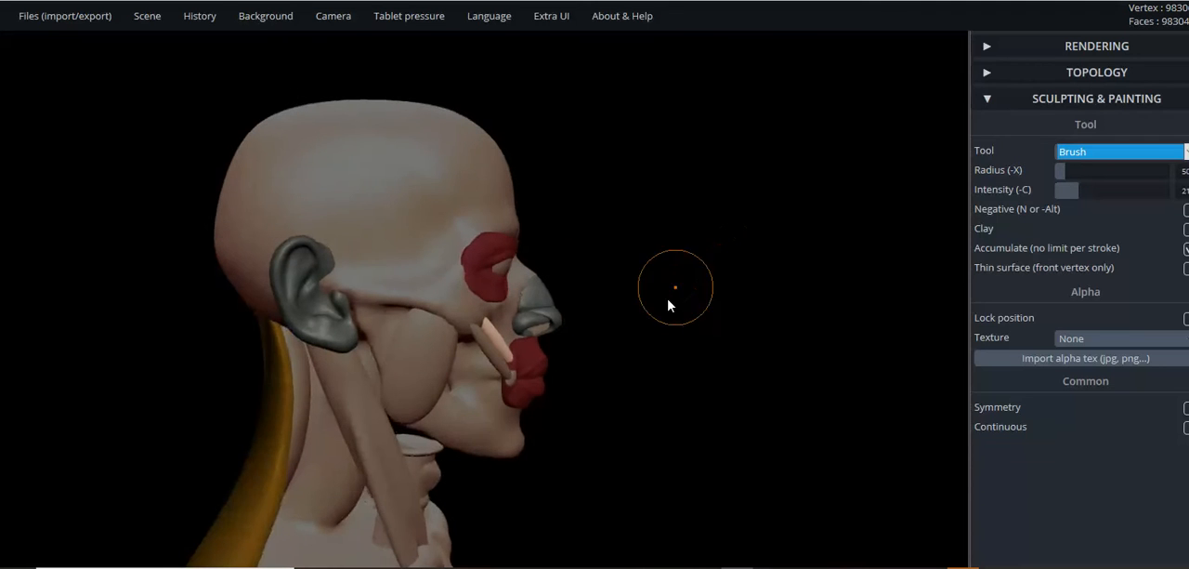
left_click_drag(677, 293, 536, 541)
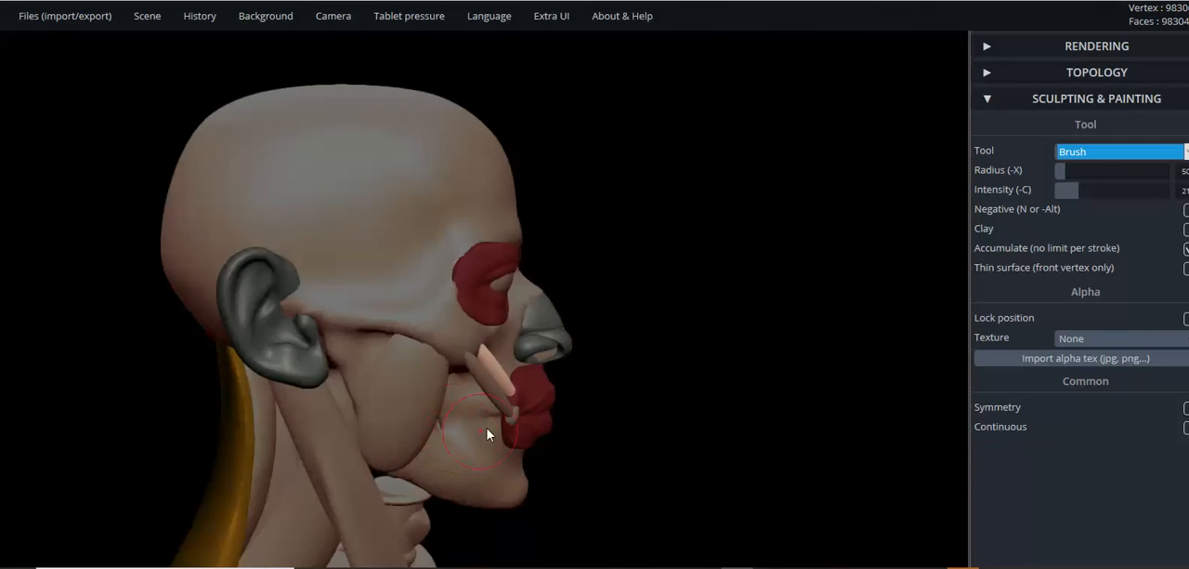
right_click_drag(513, 427, 442, 376)
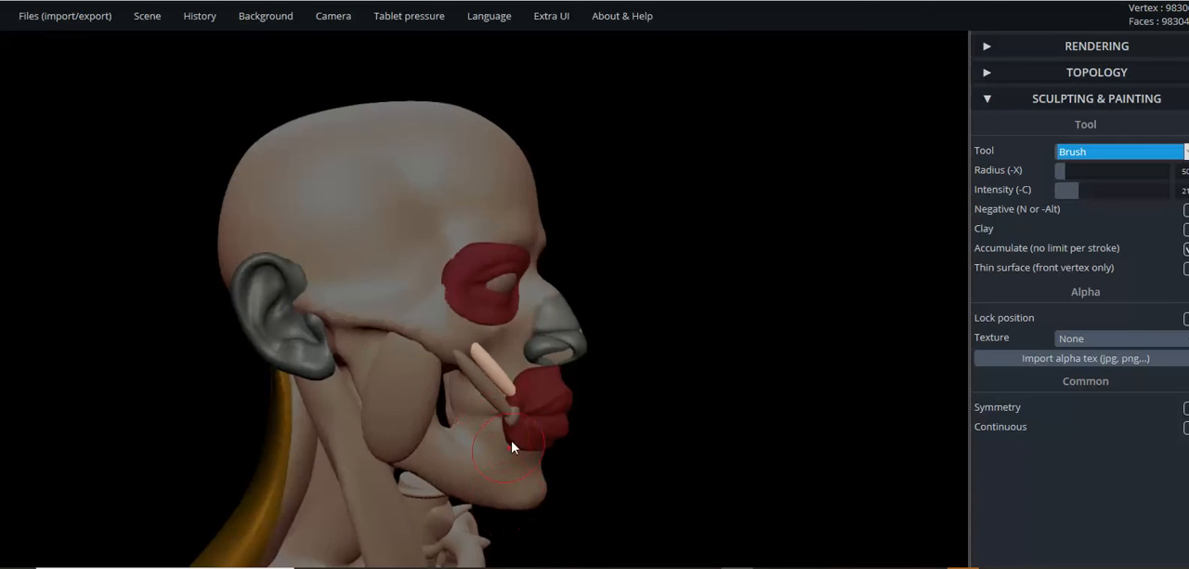
right_click_drag(506, 478, 743, 412)
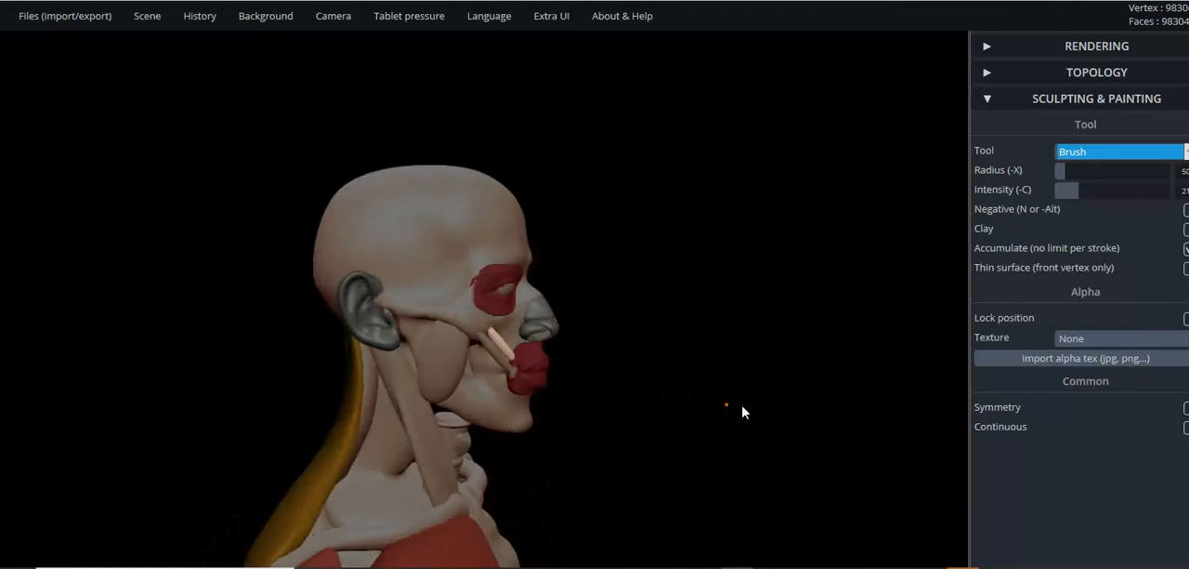
scroll(685, 396, "up", 6)
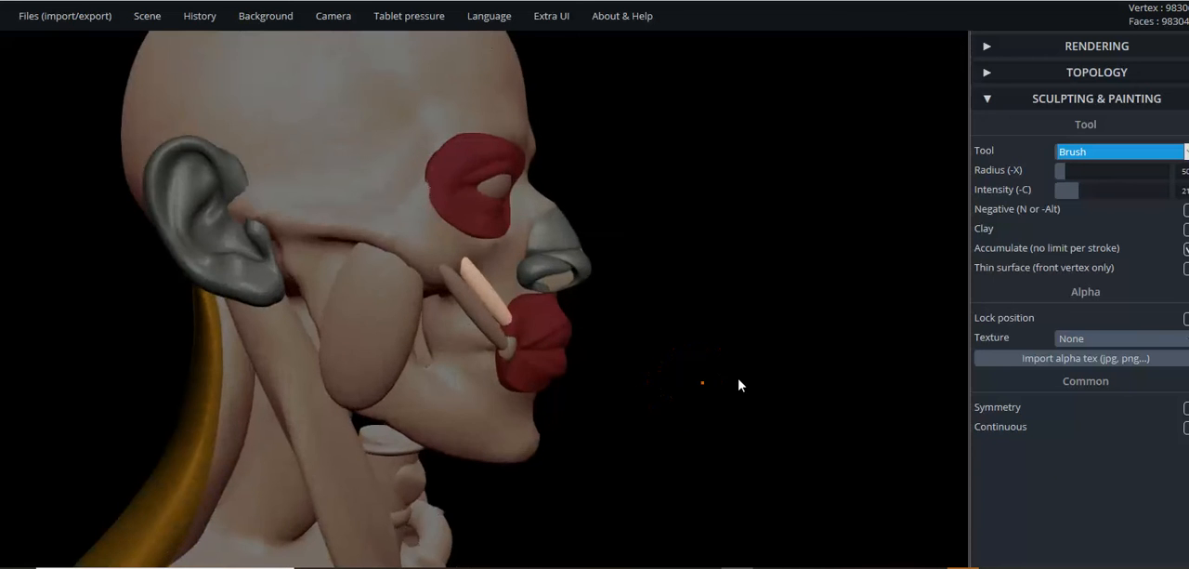
scroll(745, 392, "down", 8)
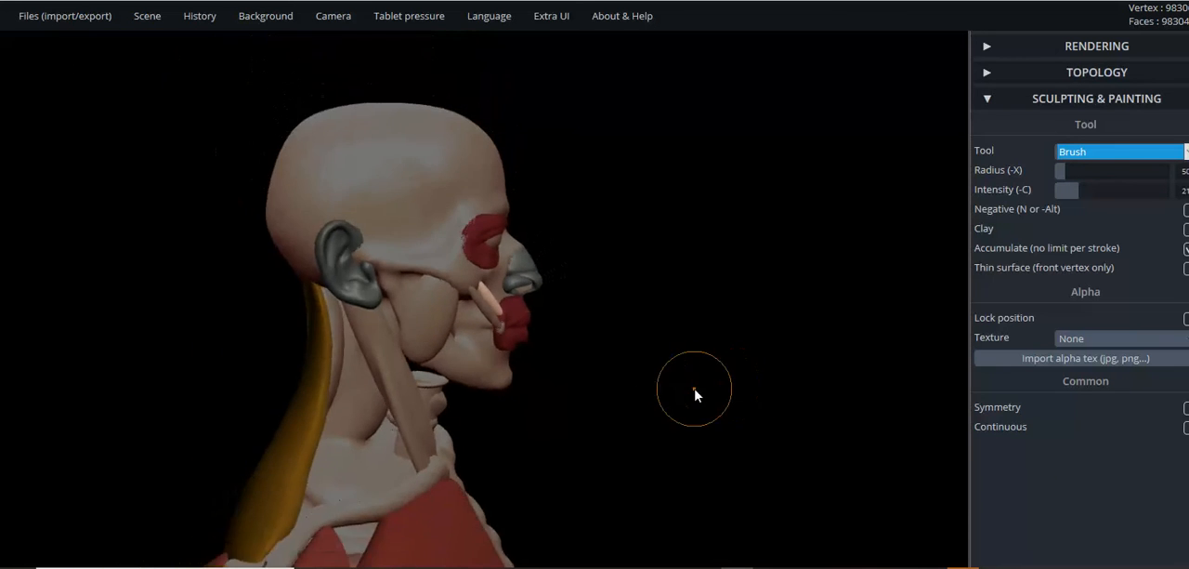
right_click_drag(638, 400, 278, 390)
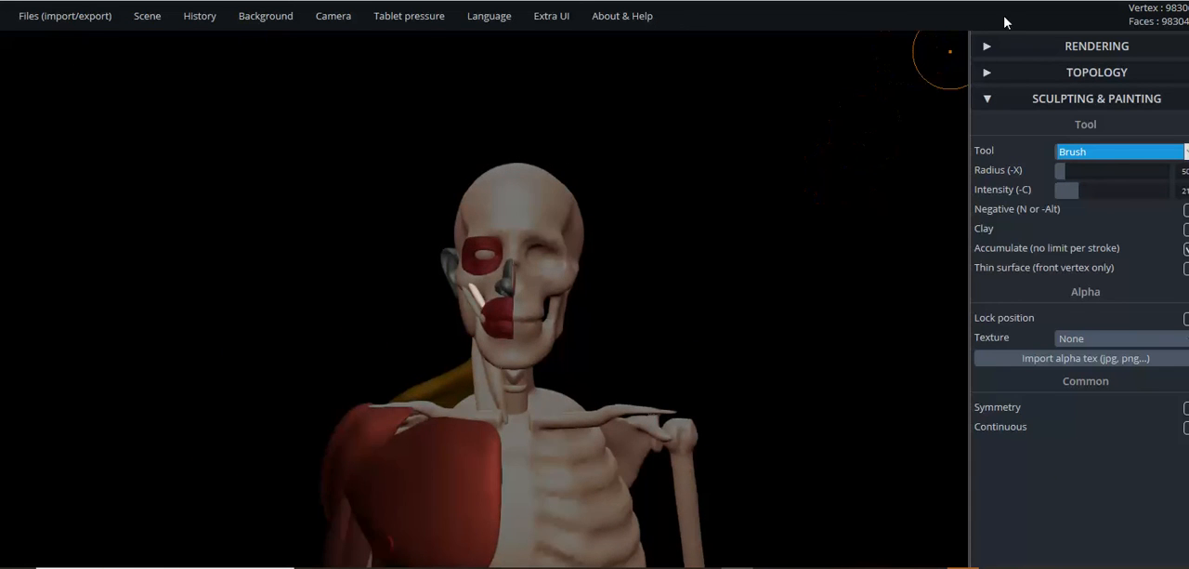